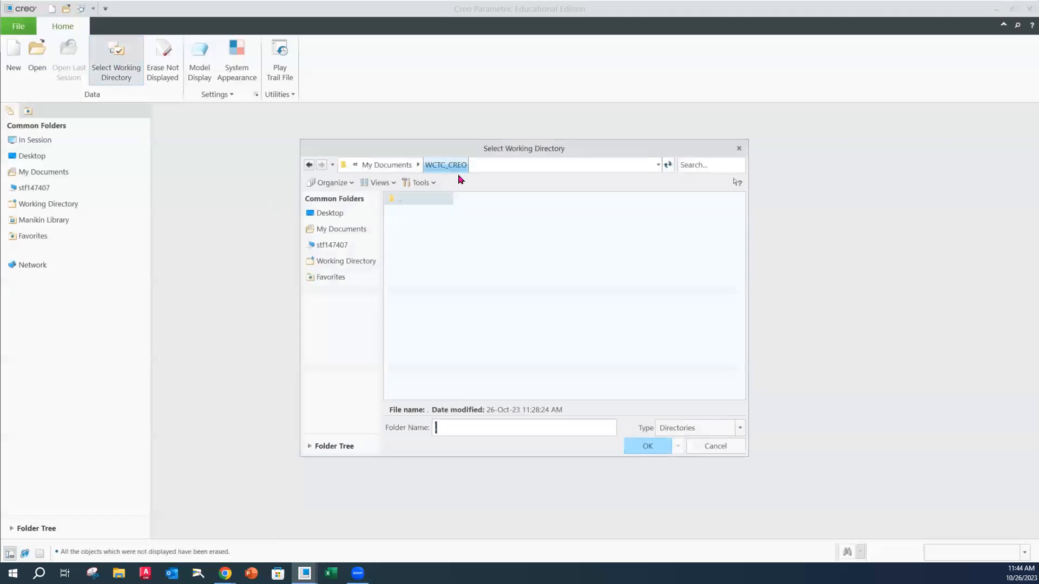
Set WCTC_CREO as the working directory and accept the Sketcher options with 3 decimal places for dimensions
left_click(649, 447)
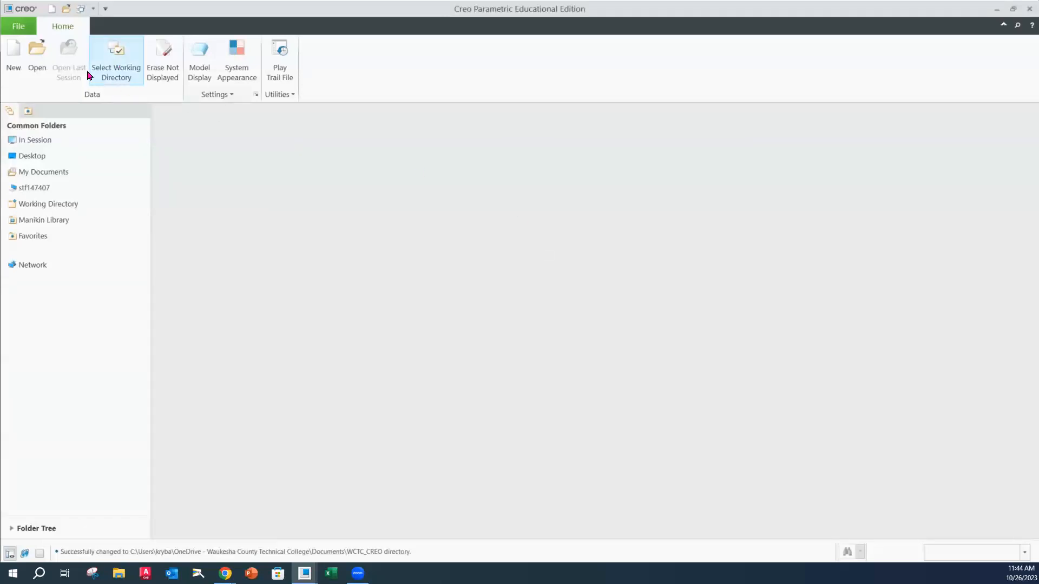
left_click(19, 26)
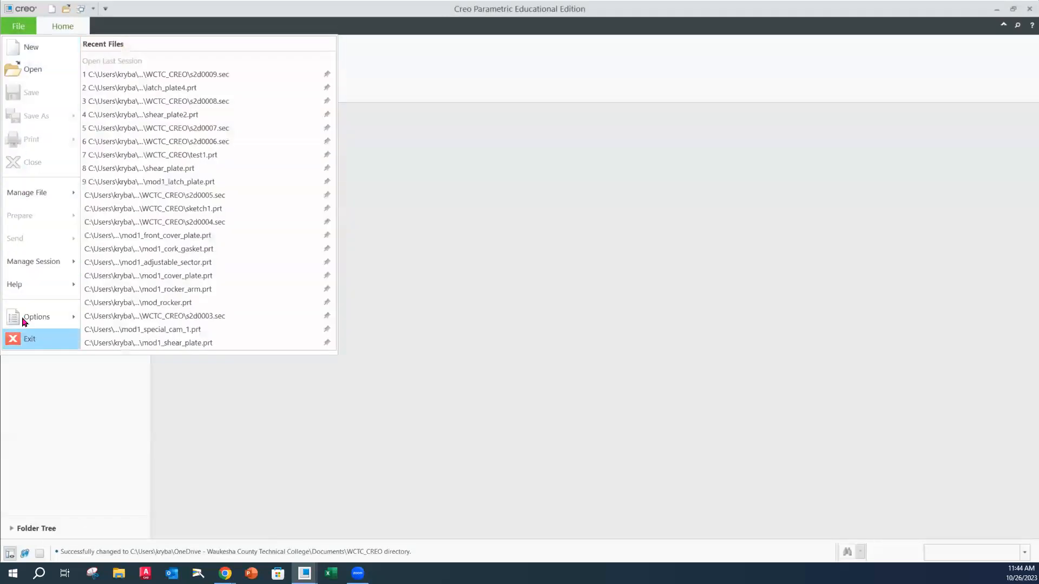
mouse_move(44, 316)
left_click(132, 76)
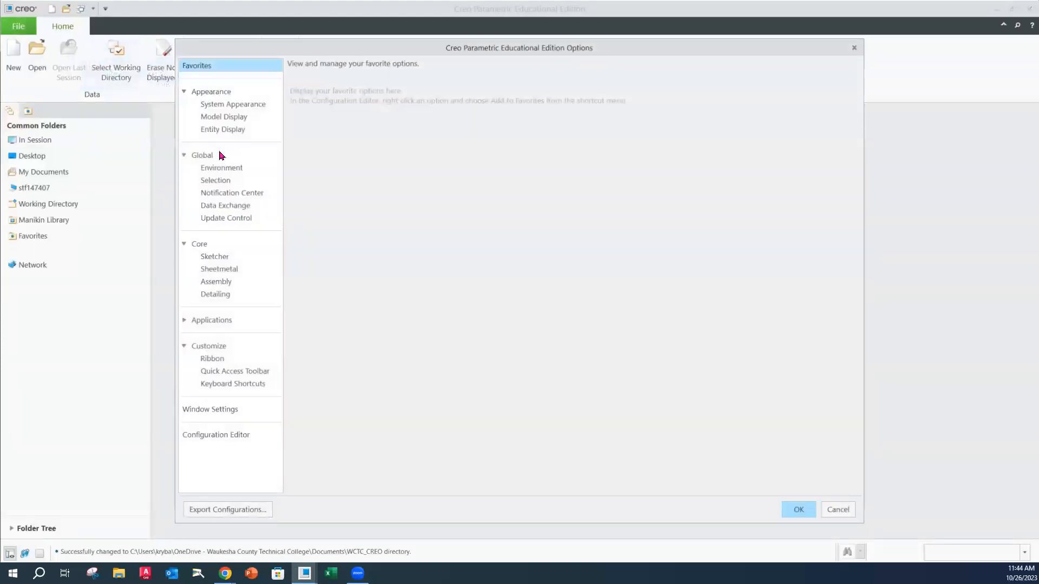
left_click(217, 258)
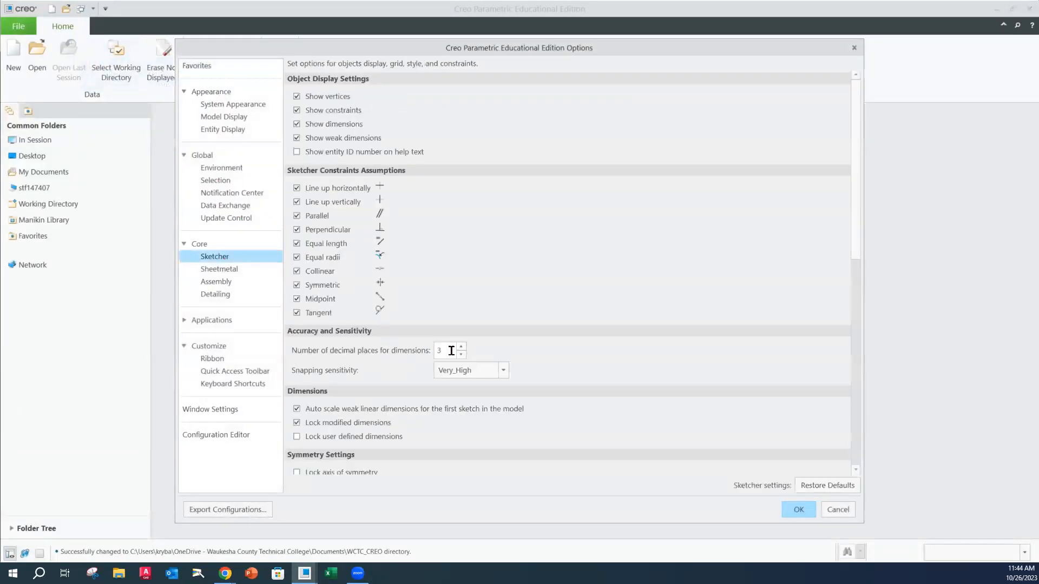
left_click(803, 509)
Create a new solid part named special_cam2 using the default template
left_click(13, 55)
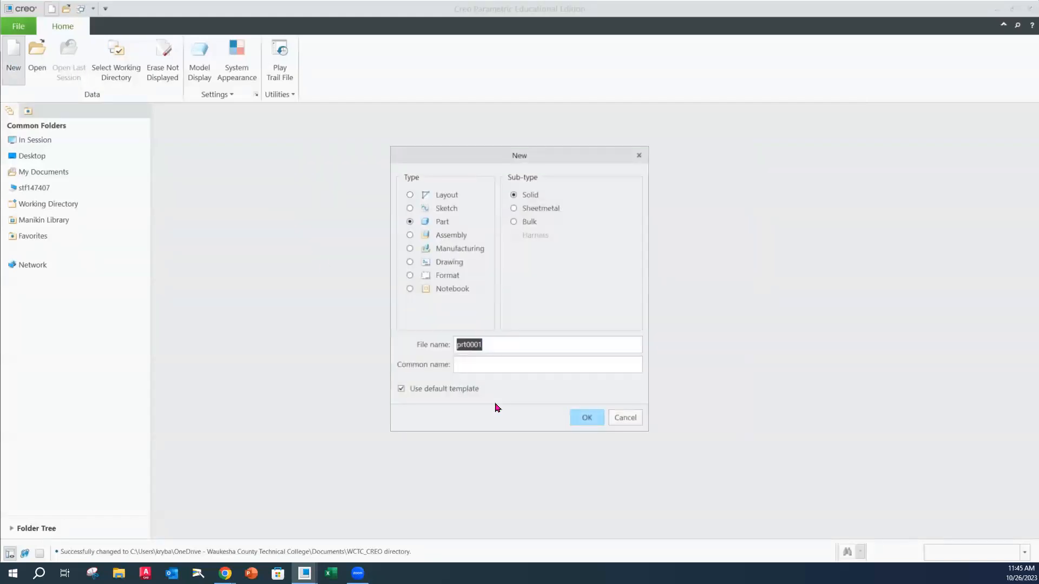
type("Spc")
key("BackSpace")
type("special_cam2")
left_click(586, 417)
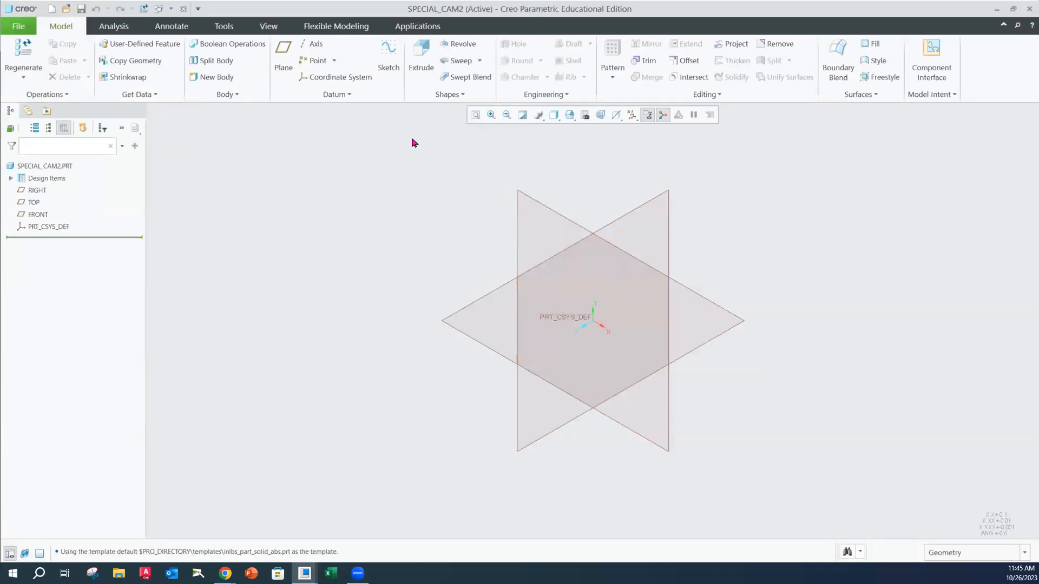
Start an Extrude feature and open its internal sketch on the FRONT datum plane
left_click(420, 65)
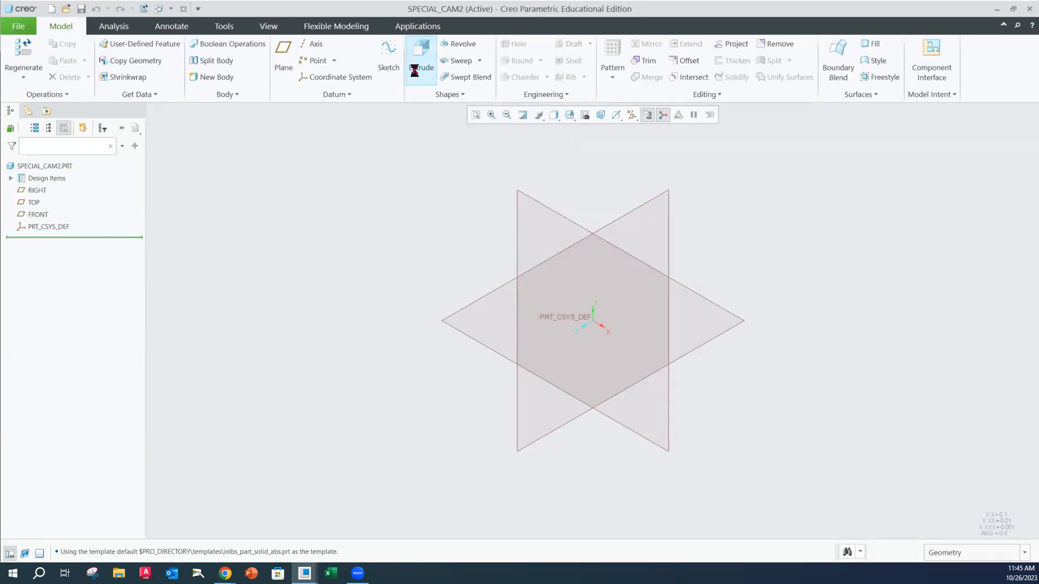
left_click(283, 144)
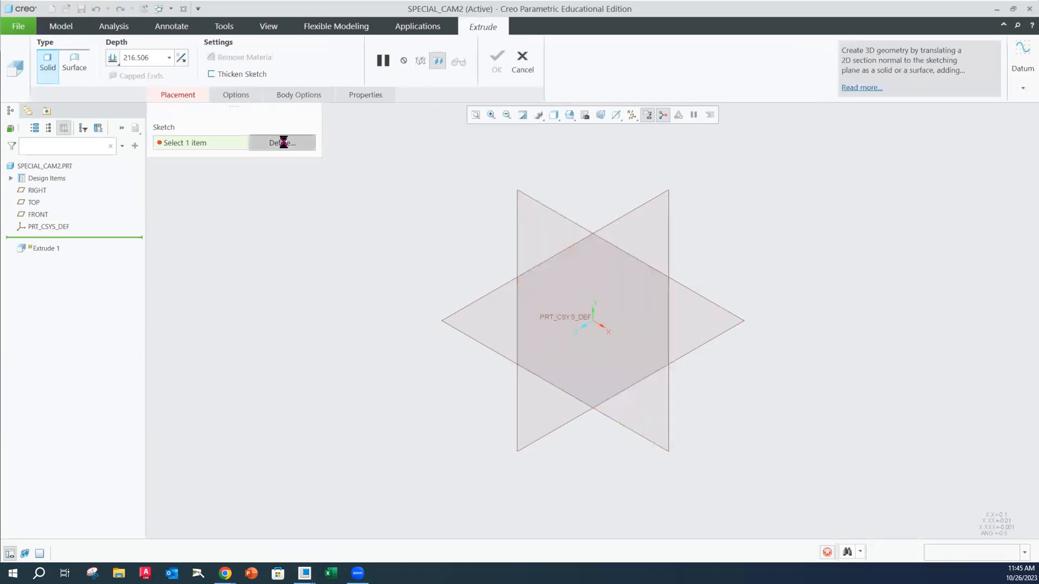
left_click(538, 200)
left_click(979, 307)
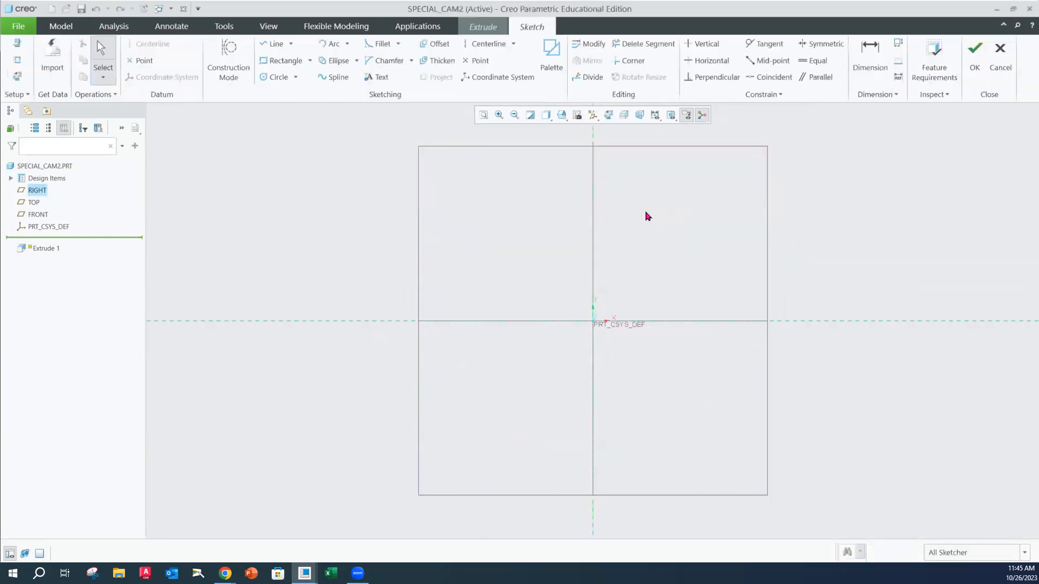
Sketch a Center and Axis Ellipse at the origin, about 420 wide and 243 high, with its long axis horizontal
left_click(356, 62)
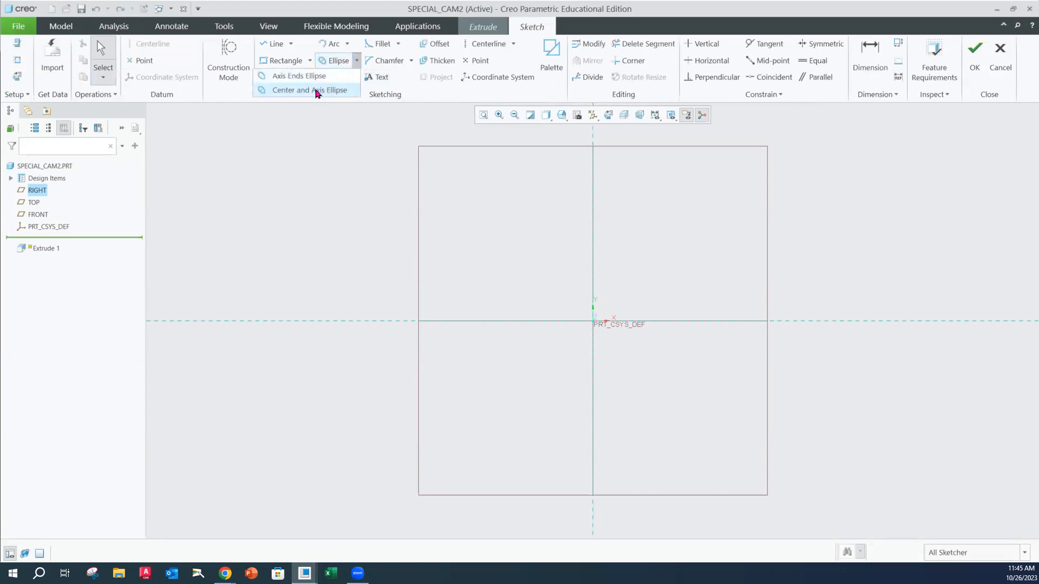
left_click(317, 90)
left_click(593, 322)
left_click(737, 322)
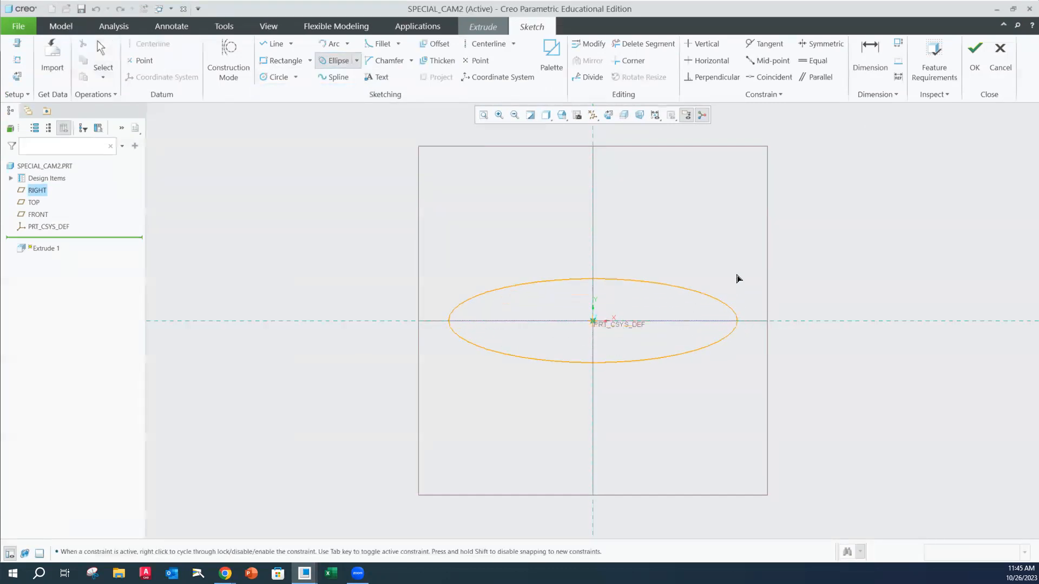
left_click(738, 238)
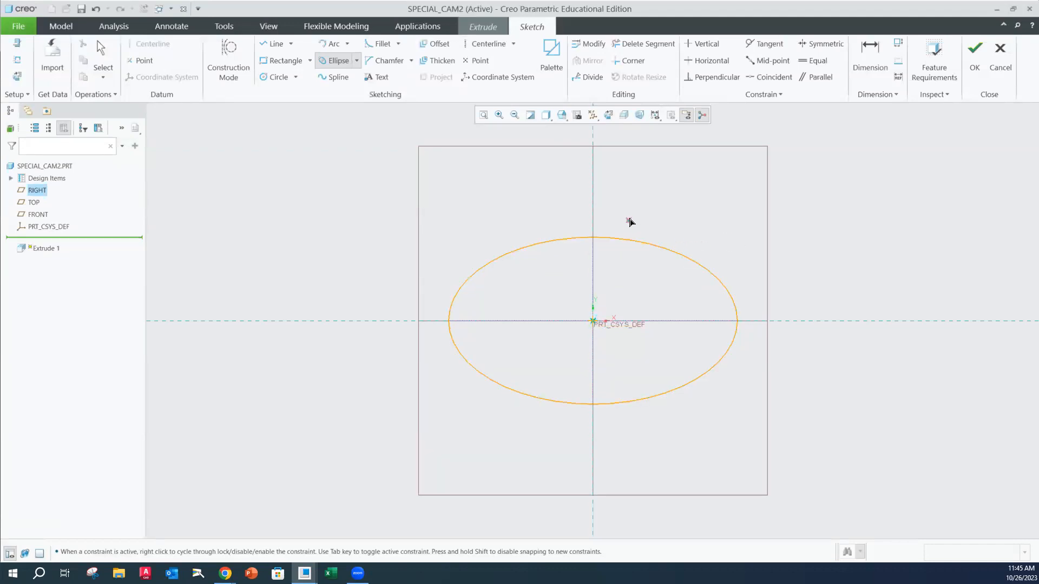
middle_click(656, 208)
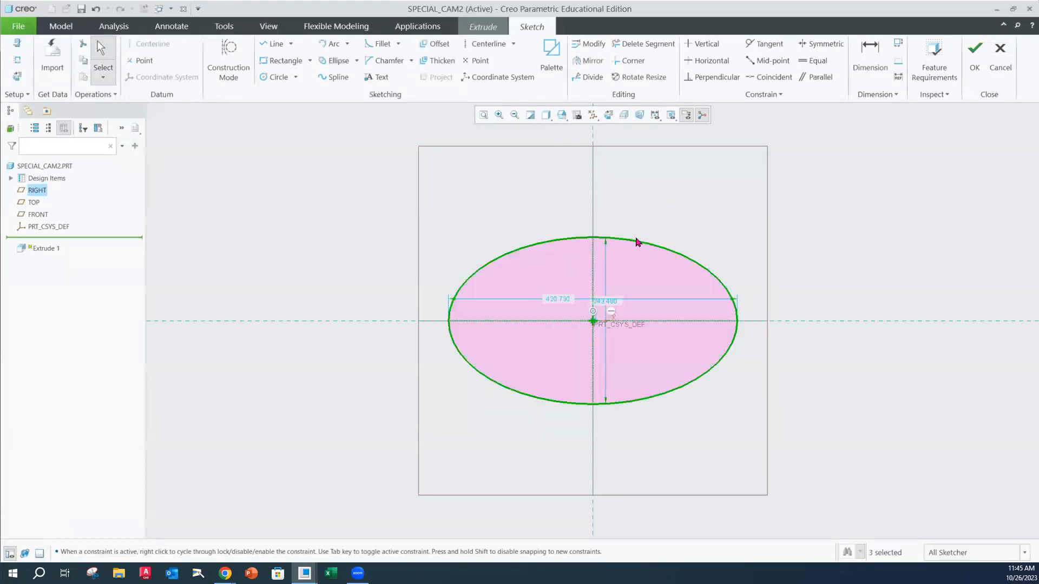
Set the ellipse's overall width to 6.5 and its overall height to 4.24
double_click(561, 299)
type("6.5")
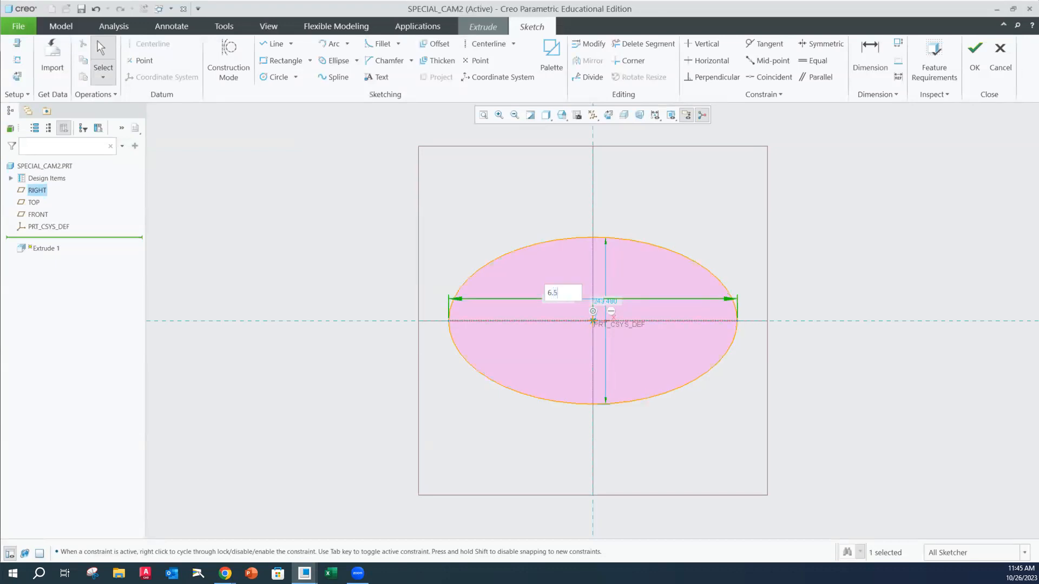
key("Return")
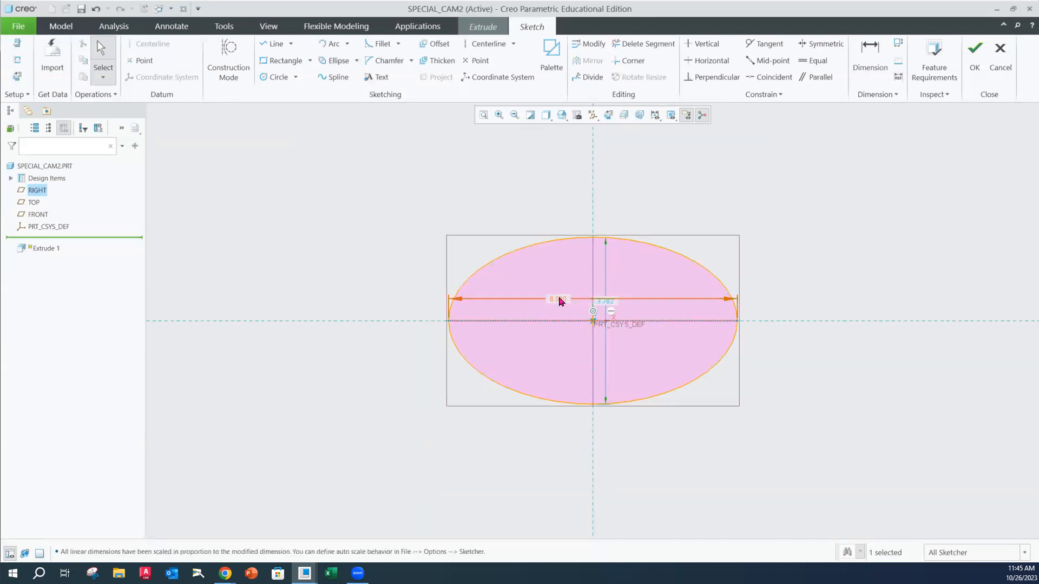
double_click(601, 307)
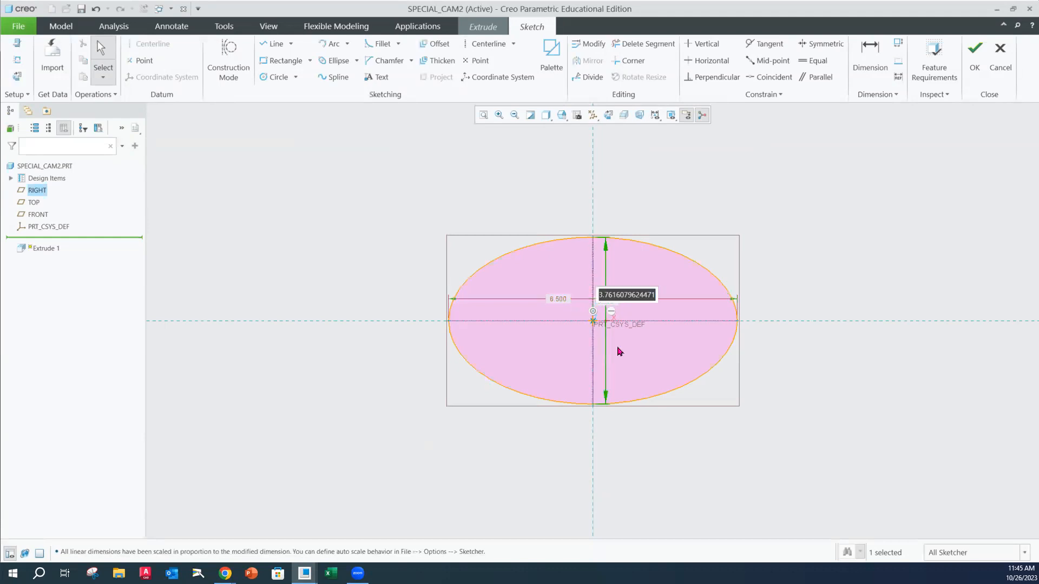
type("4.")
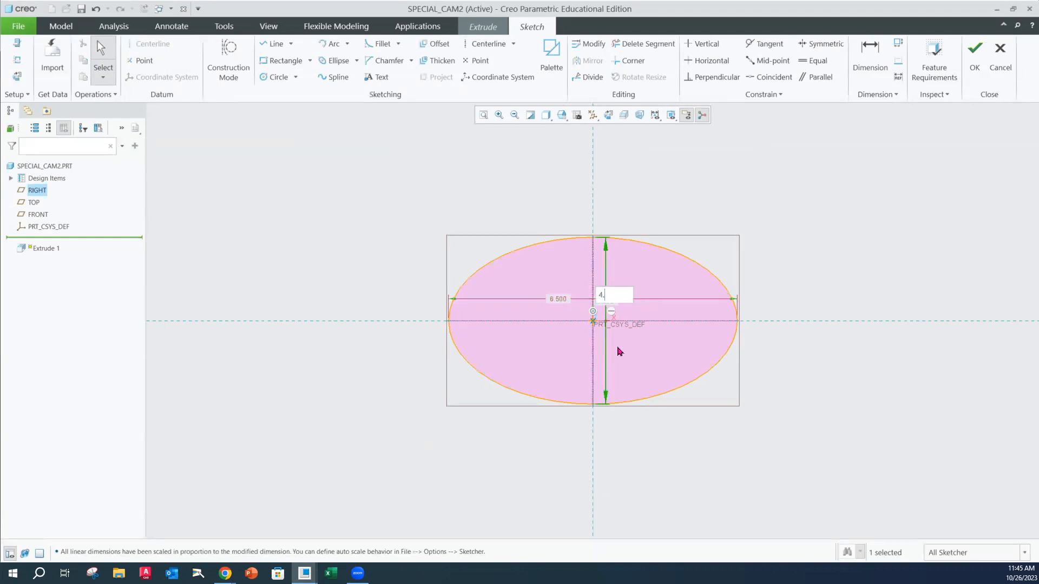
type("24")
key("Return")
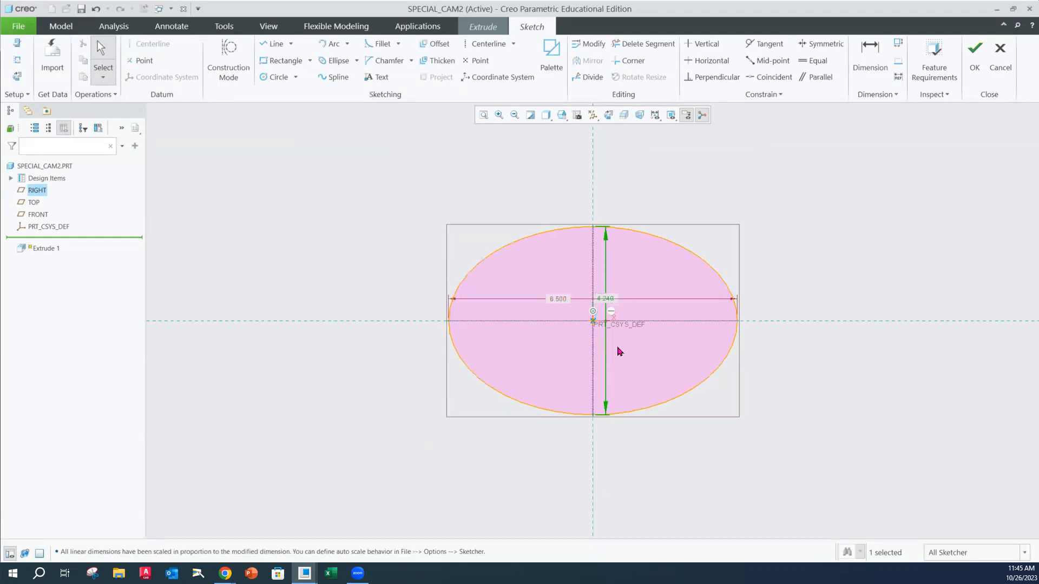
Consult the special cam figure in the Chrome assignment PDF, and sketch a 0.75 diameter circle on the horizontal axis near the ellipse's right end
mouse_move(225, 574)
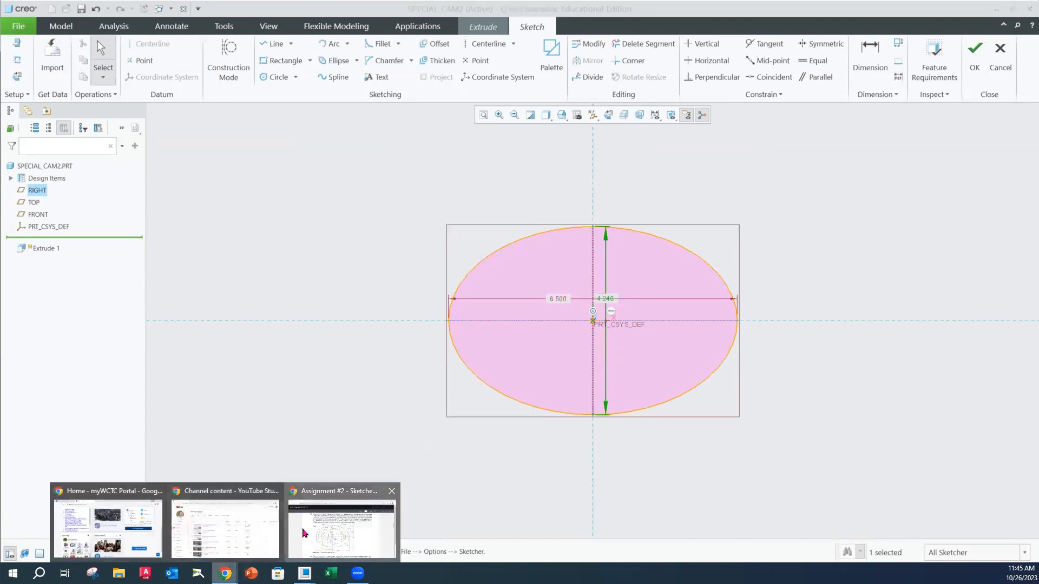
left_click(343, 523)
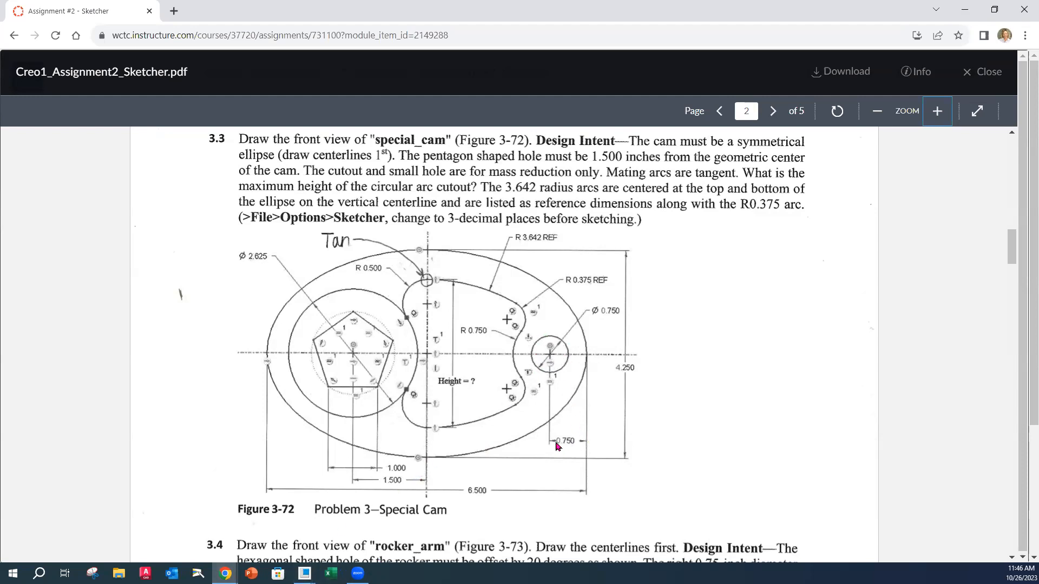
mouse_move(304, 573)
left_click(336, 536)
left_click(277, 76)
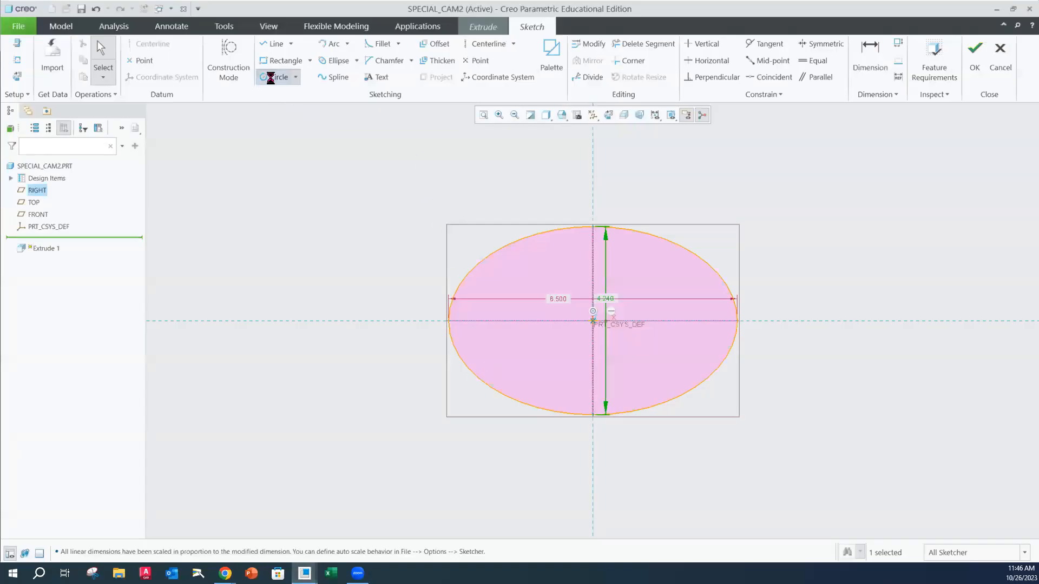
left_click(700, 321)
left_click(711, 310)
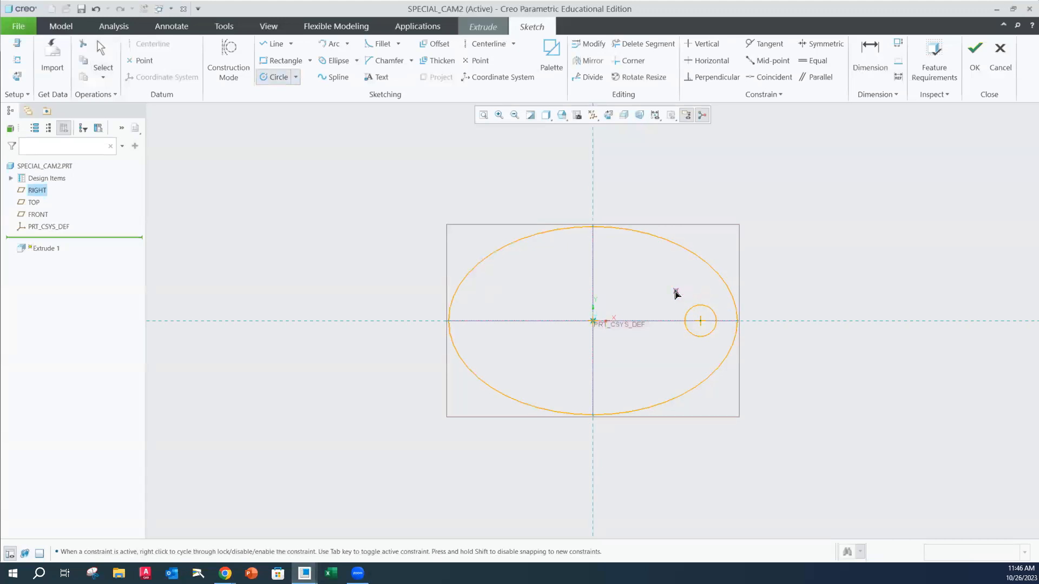
middle_click(676, 294)
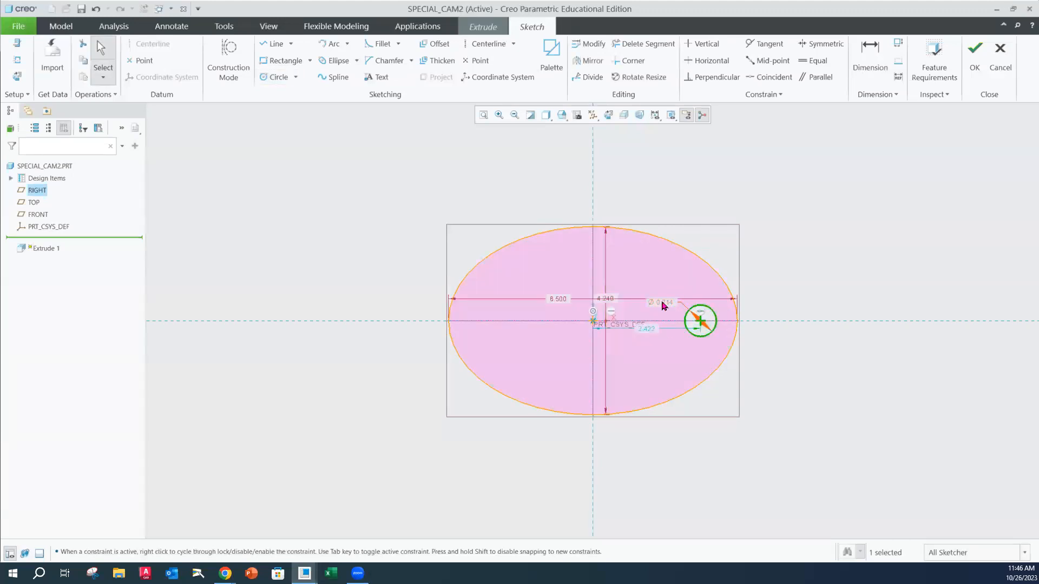
double_click(664, 306)
type(".75")
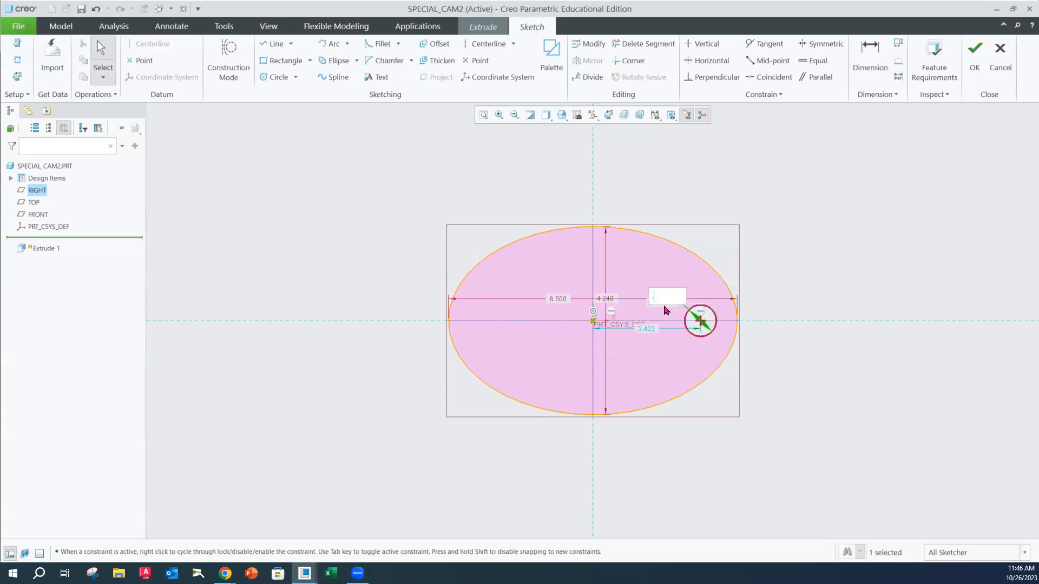
key("Return")
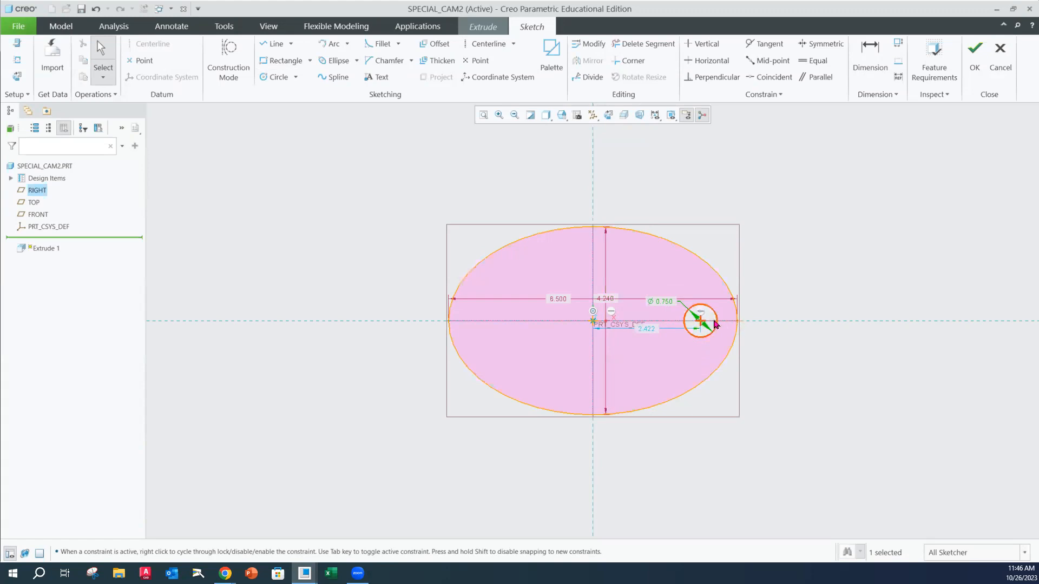
Dimension the small circle's center horizontally from the ellipse's right end at 0.75
left_click(871, 64)
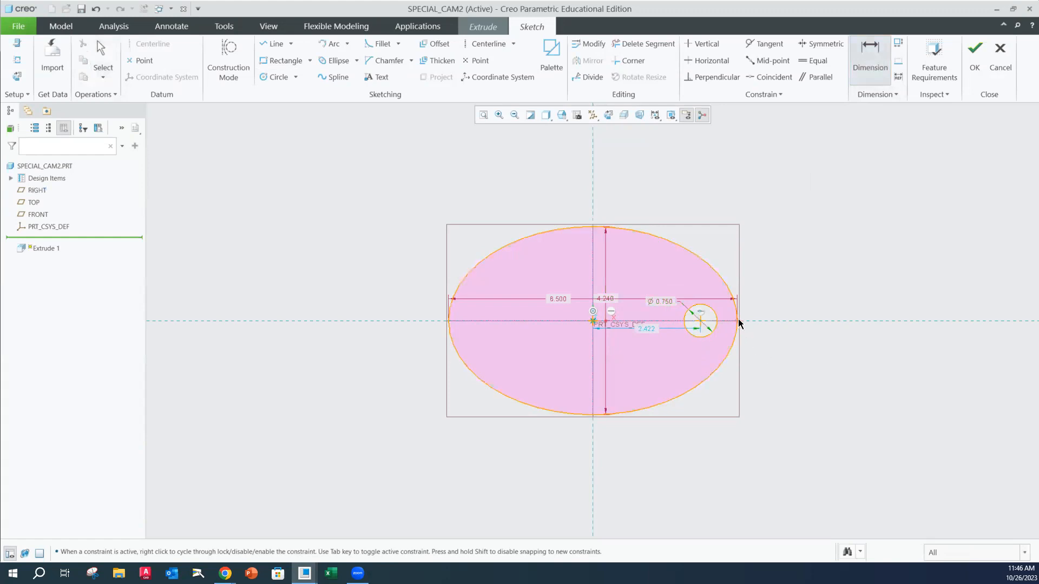
left_click(700, 320)
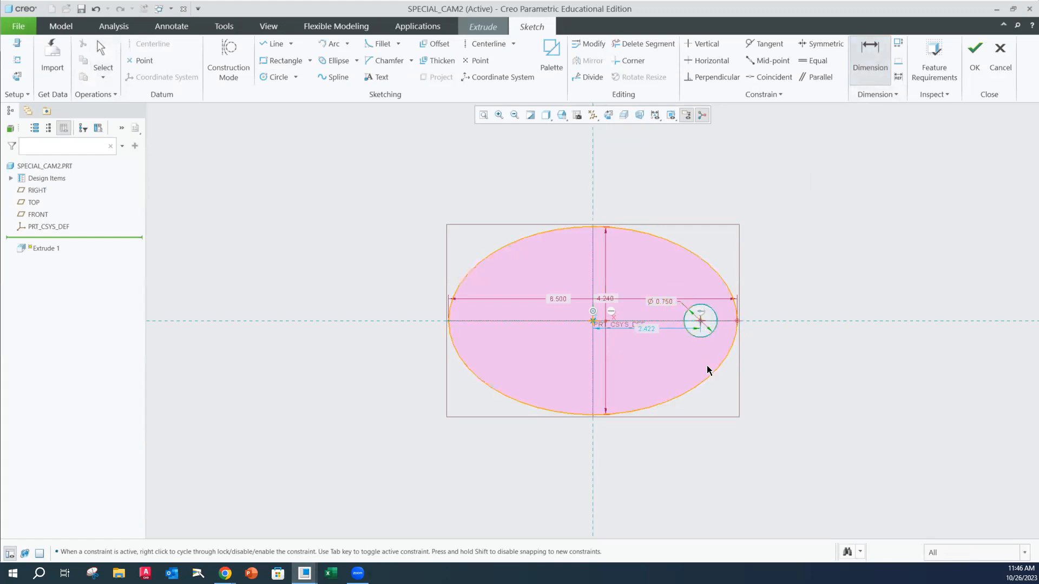
middle_click(712, 404)
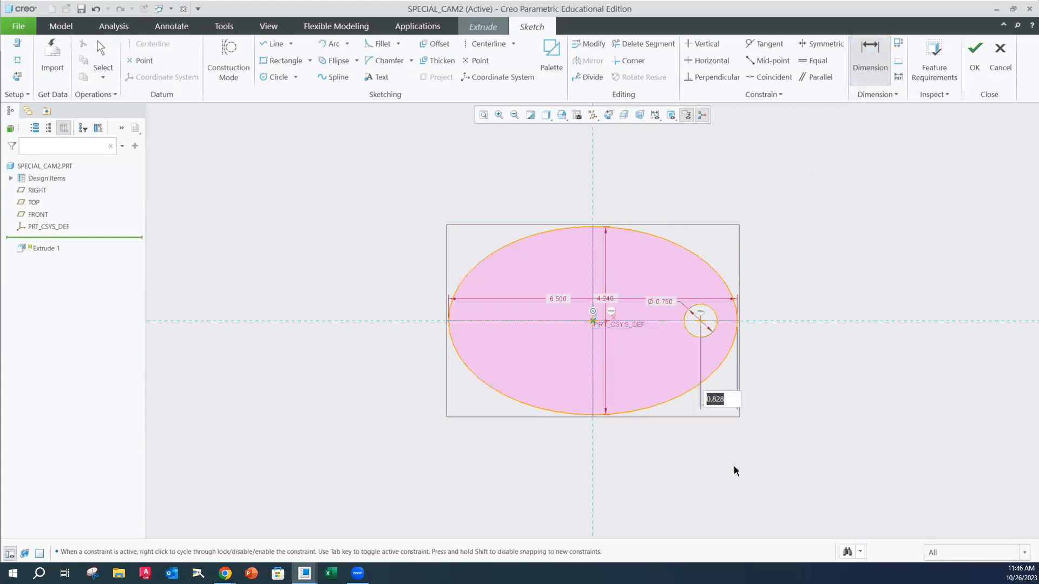
type(".75")
key("Return")
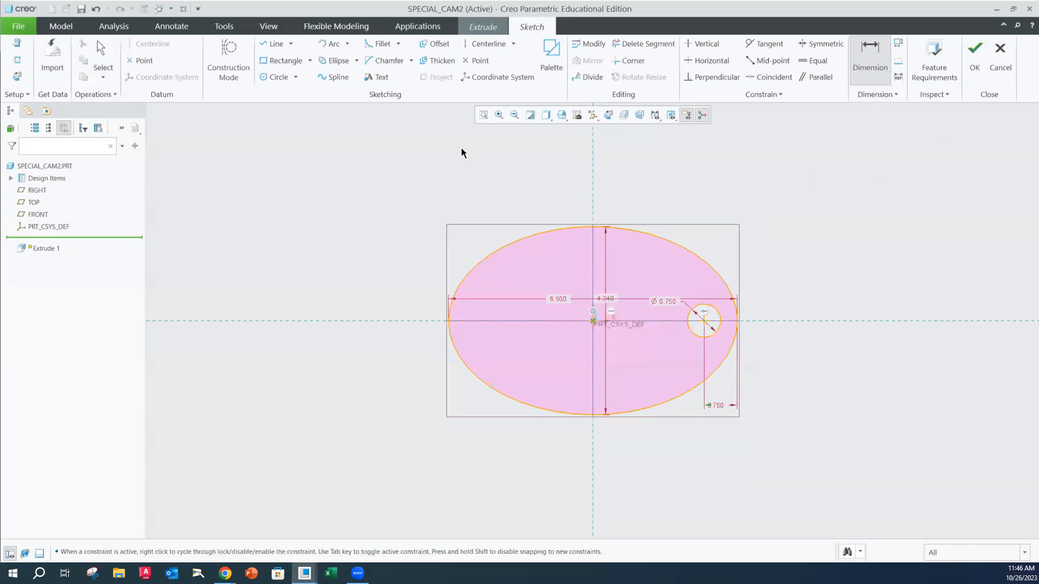
Move the ellipse's width and height dimensions and the small circle's diameter dimension outside the profile
left_click(870, 69)
mouse_move(557, 301)
left_mouse_down()
mouse_move(565, 437)
mouse_move(556, 448)
mouse_move(532, 437)
mouse_move(531, 447)
left_mouse_up()
left_click_drag(603, 298, 401, 303)
left_click_drag(687, 342, 760, 366)
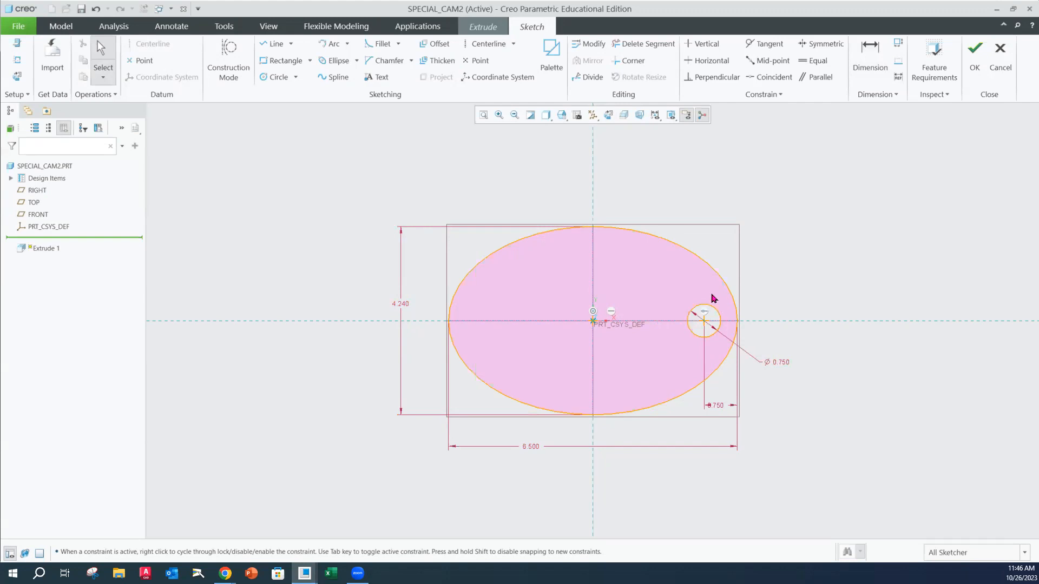
Sketch a larger circle about 2.33 in diameter, concentric with the 0.75 diameter circle
left_click(277, 79)
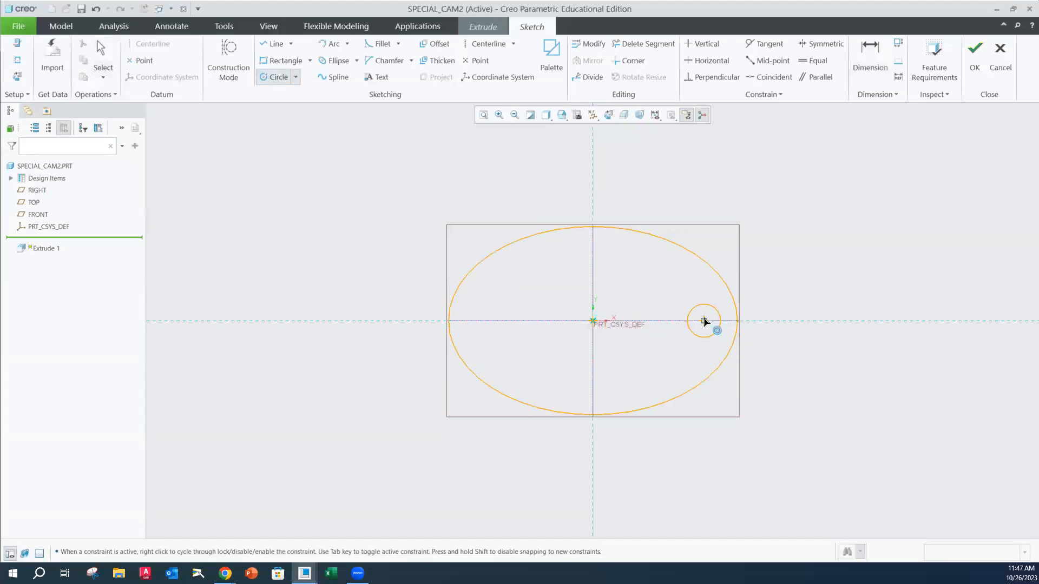
left_click(704, 322)
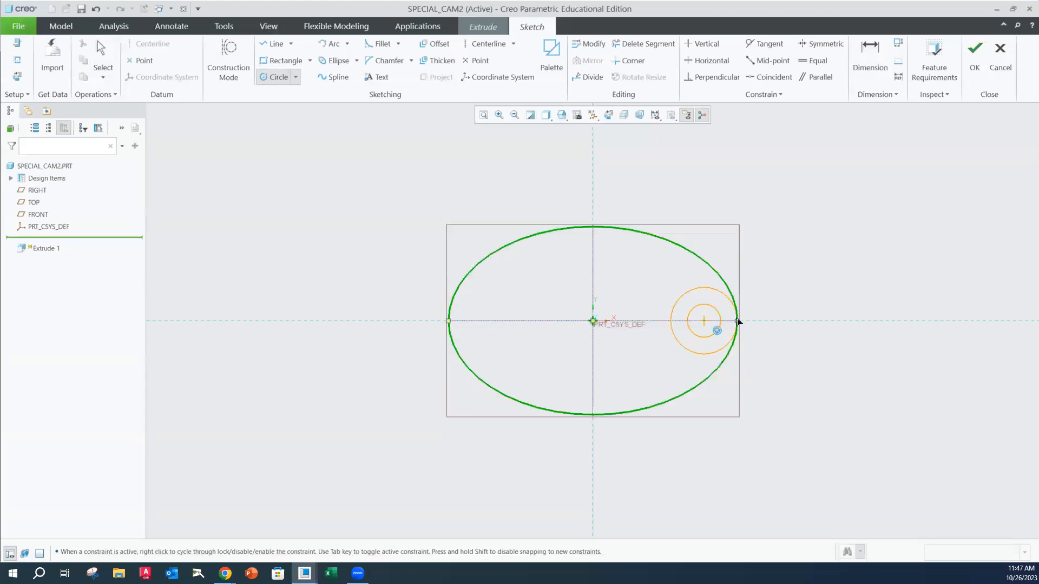
left_click(666, 288)
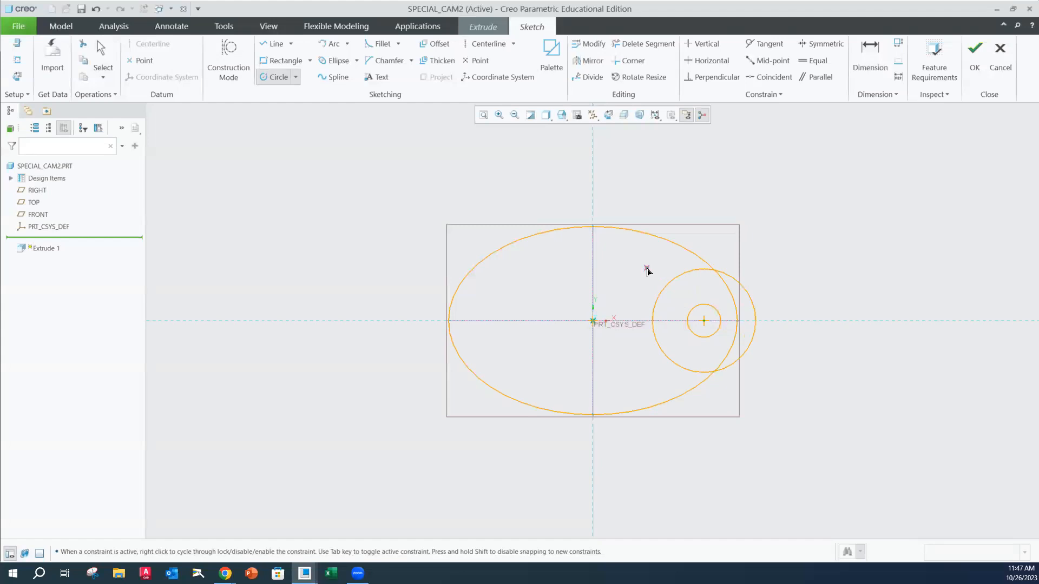
middle_click(648, 271)
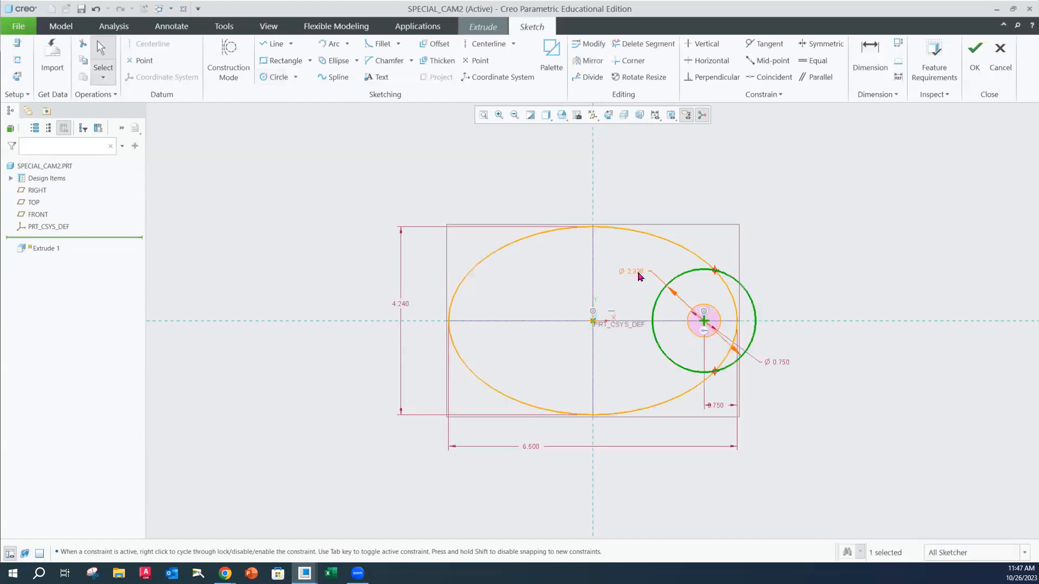
Set the diameter of the larger circle around the 0.75 diameter circle to 1.5
double_click(636, 272)
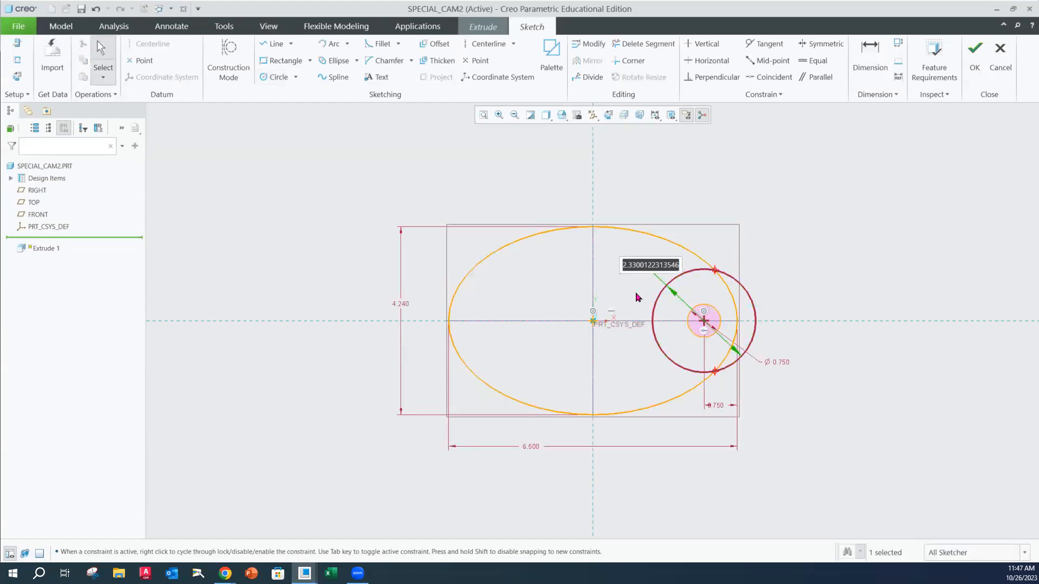
type("1.")
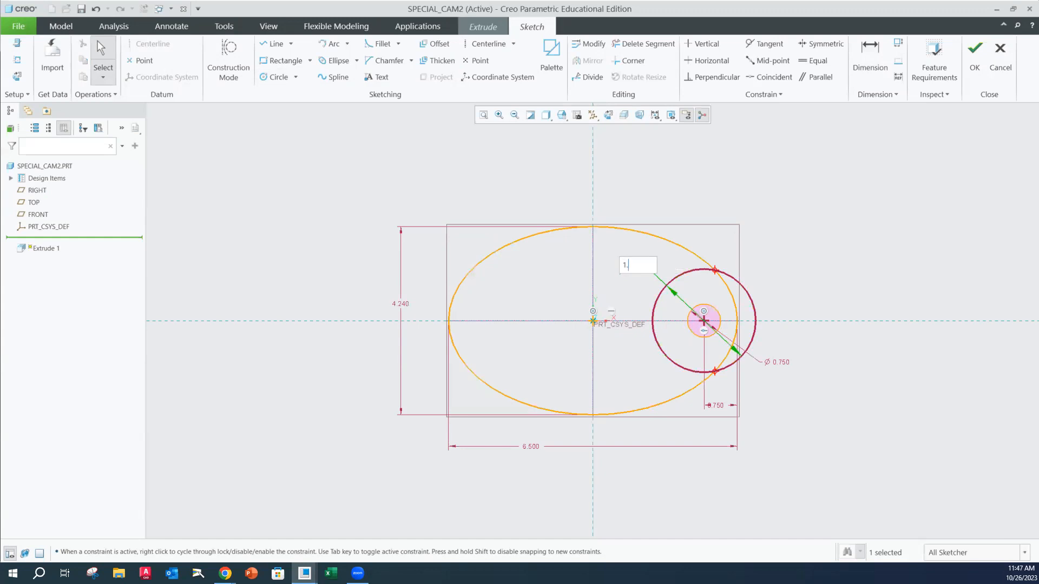
type("5")
key("Return")
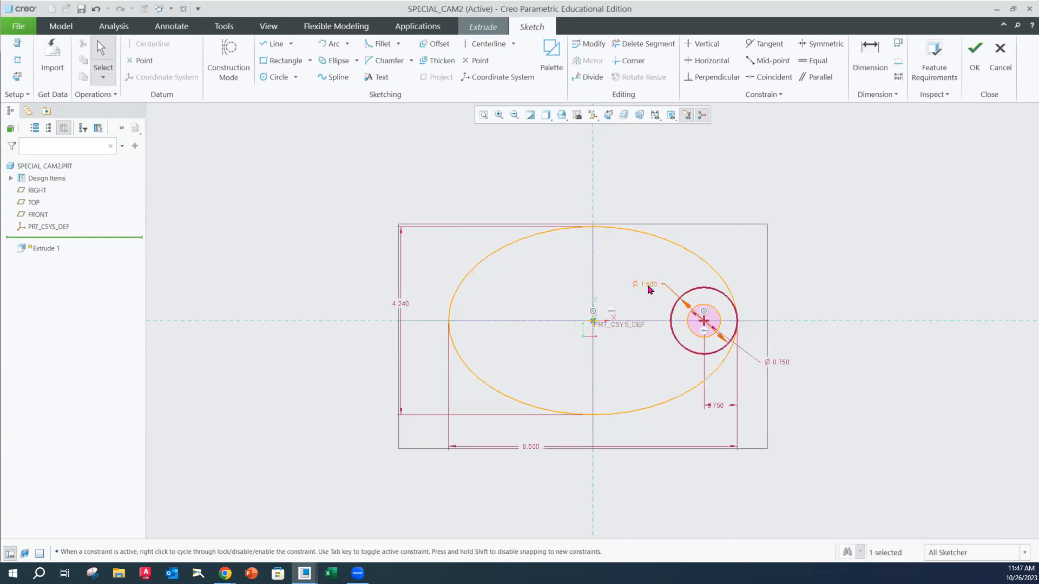
Convert the 1.5 diameter dimension to a radius and move it outside the ellipse's upper right side
left_click(649, 290)
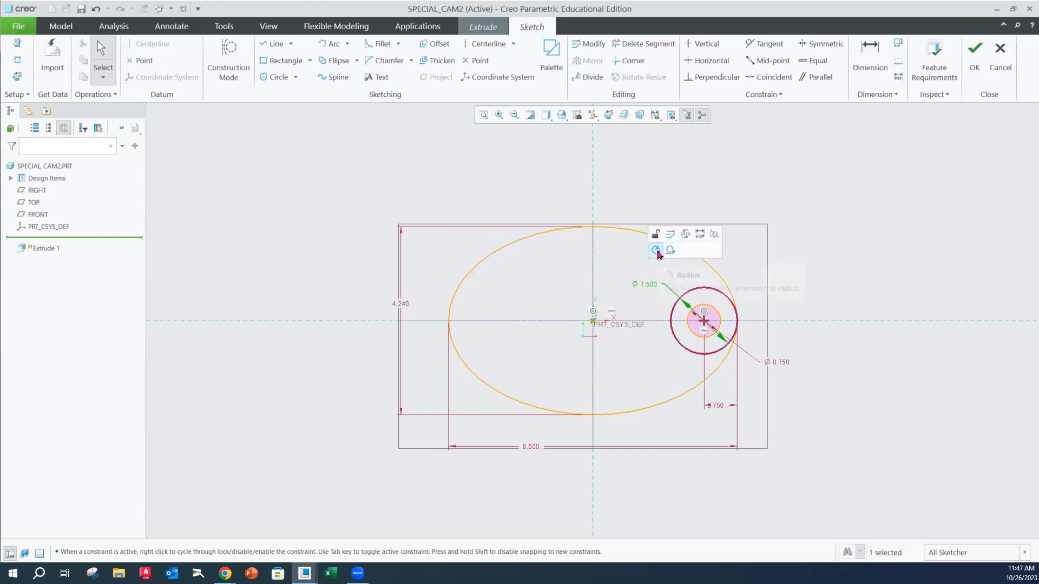
left_click(657, 251)
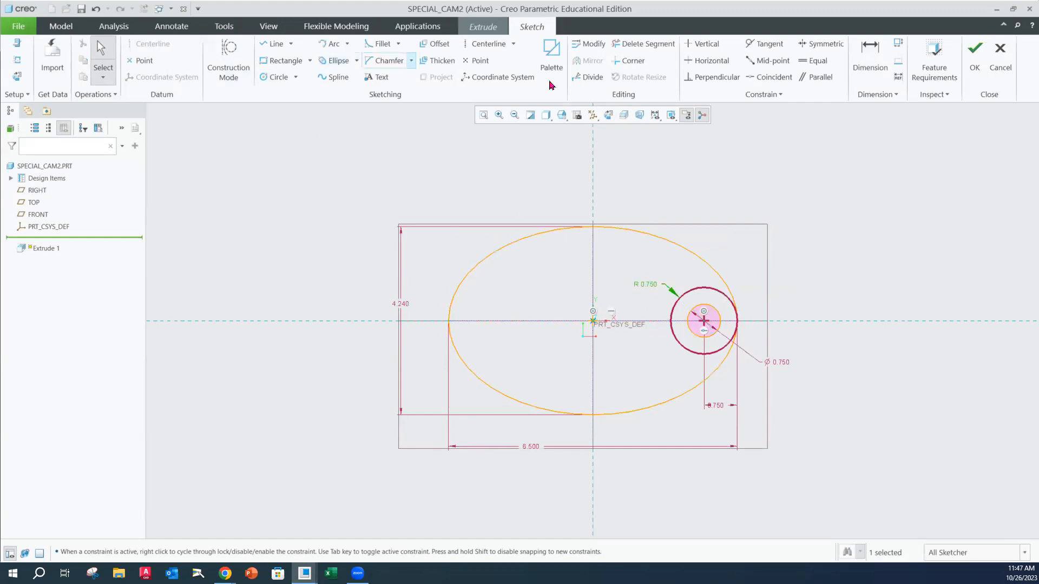
left_click_drag(654, 287, 779, 265)
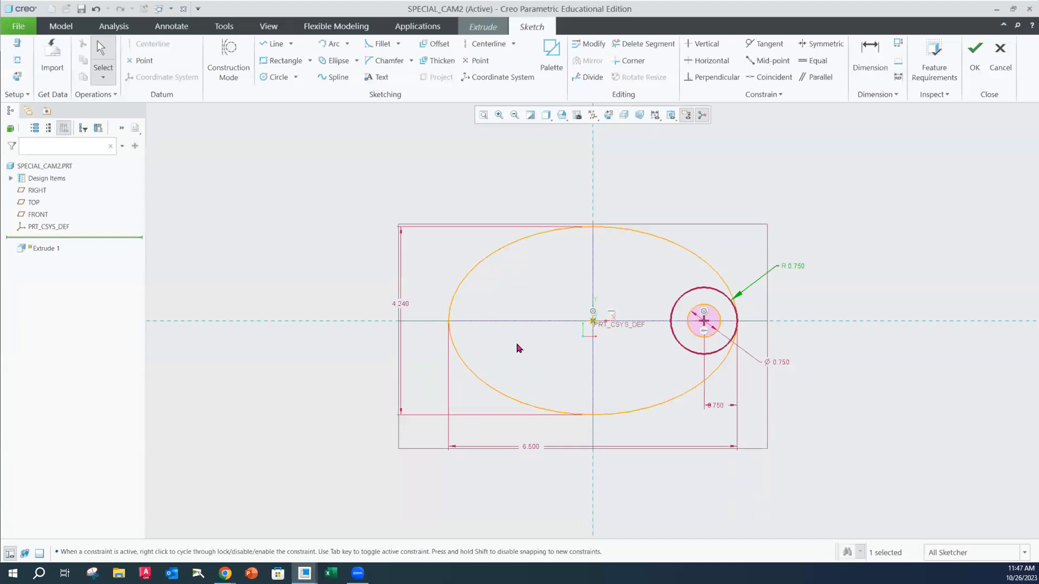
Sketch a circle about 2.21 in diameter on the horizontal axis, about 1.4 left of the ellipse's center
left_click(270, 76)
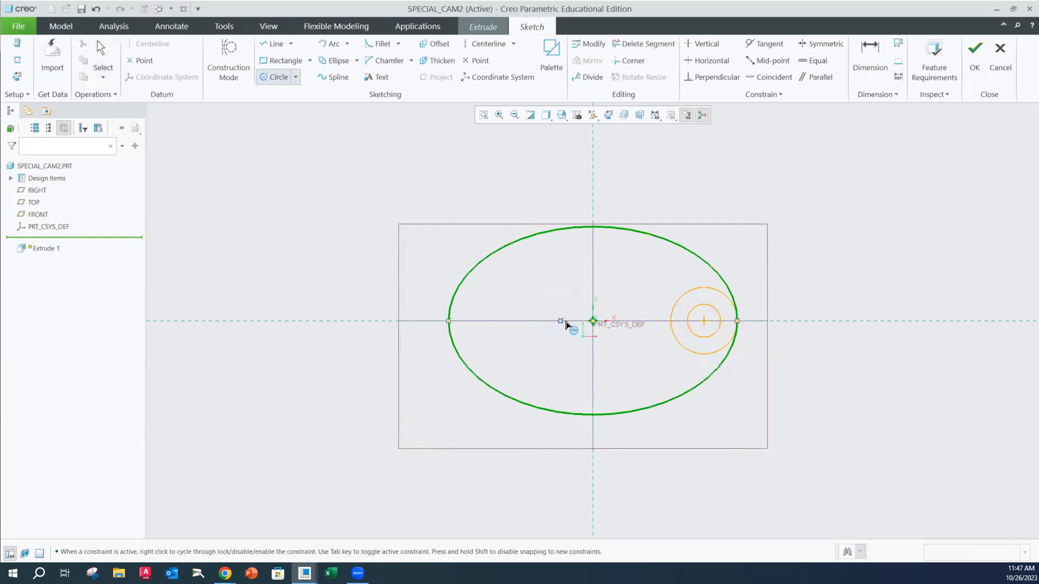
left_click(532, 320)
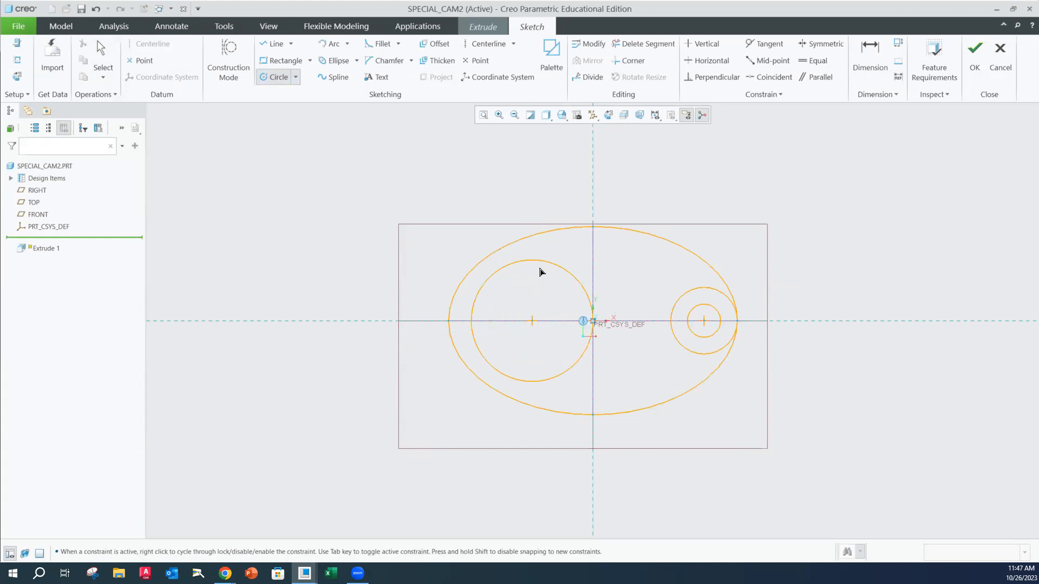
left_click(533, 272)
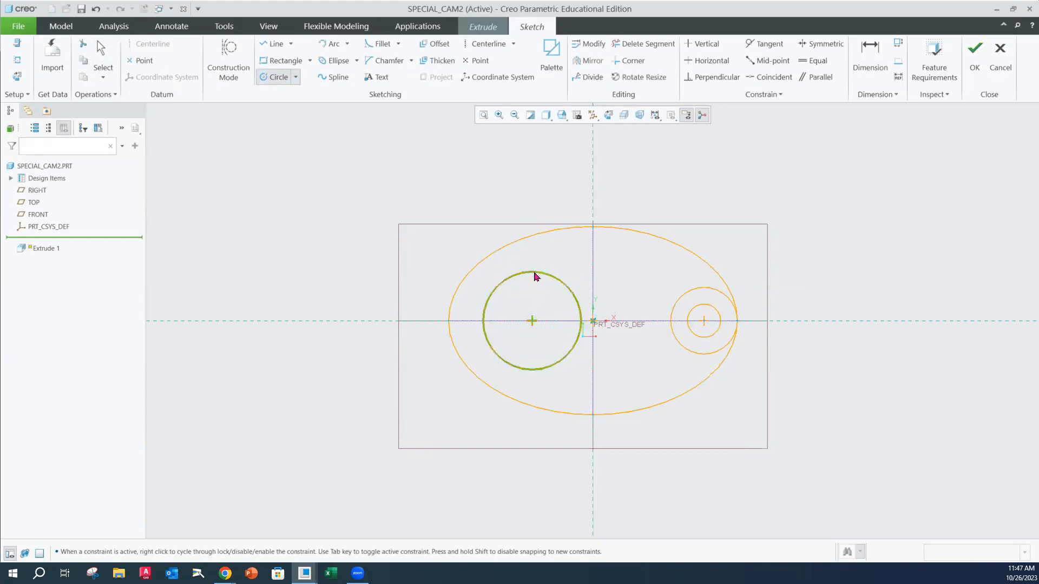
middle_click(538, 264)
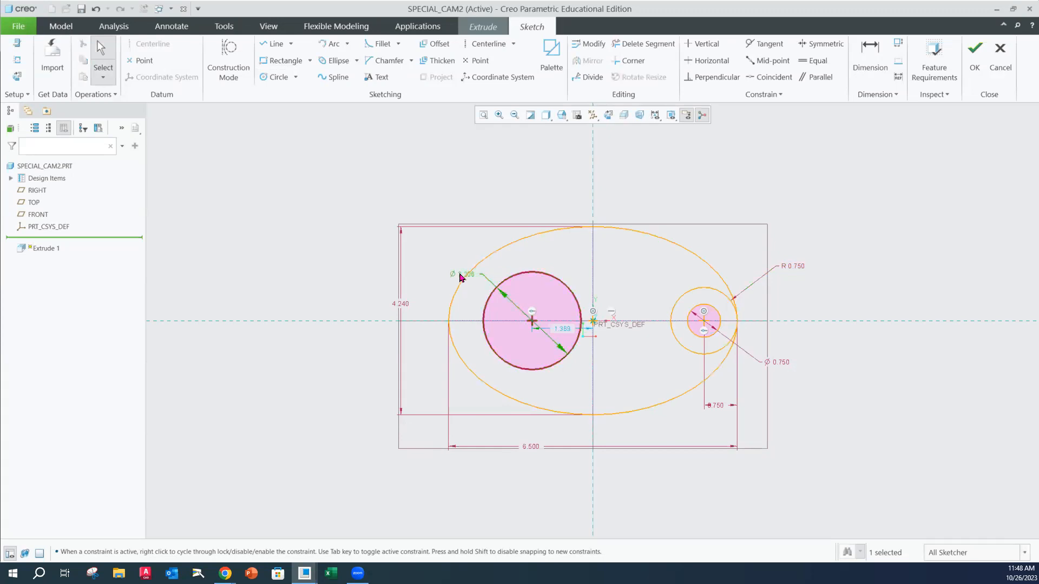
Set the left circle's diameter to 2.625 and move the dimension outside the ellipse's upper left side
double_click(464, 276)
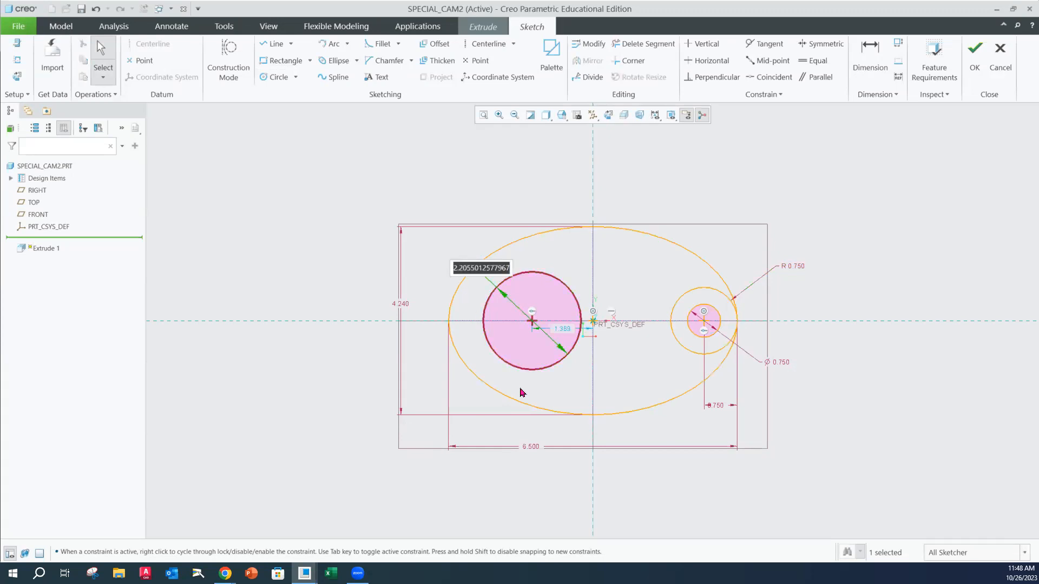
type("2.")
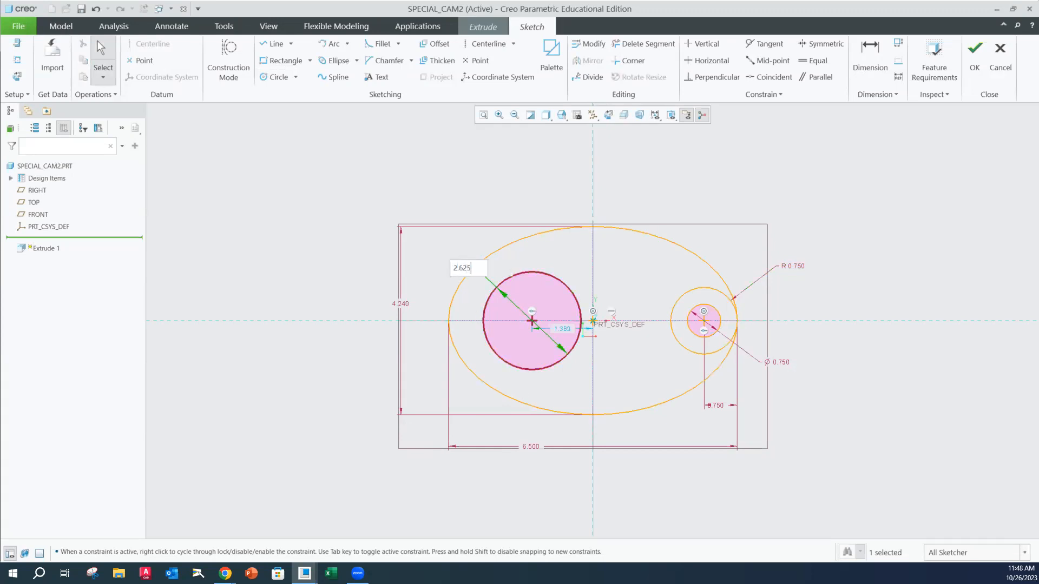
type("625")
key("Return")
left_click(483, 480)
left_click_drag(456, 272, 454, 244)
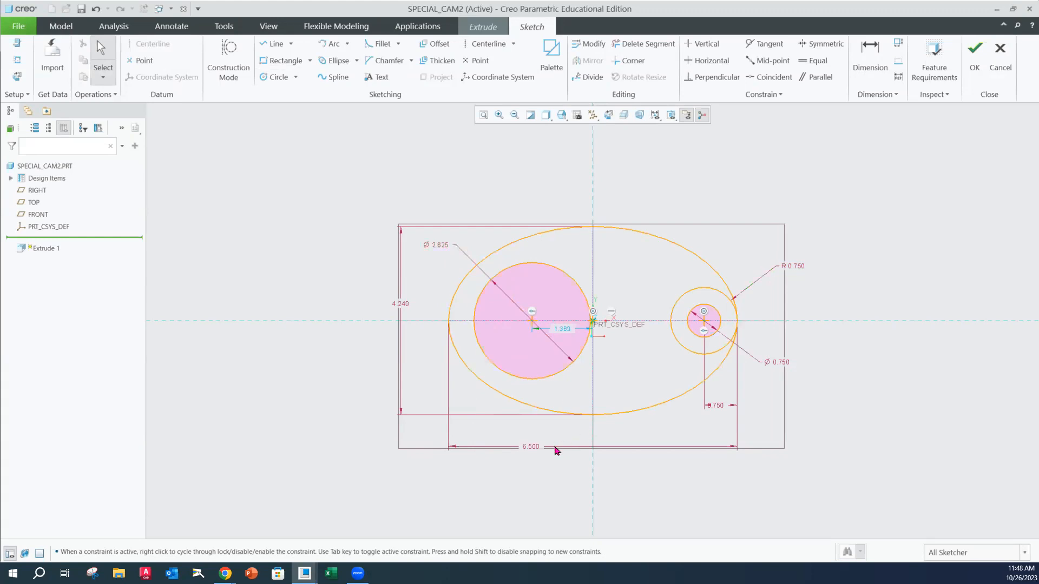
Set the left circle's distance from the vertical axis to 1.5 and move the dimension below the ellipse
double_click(562, 334)
type("1.")
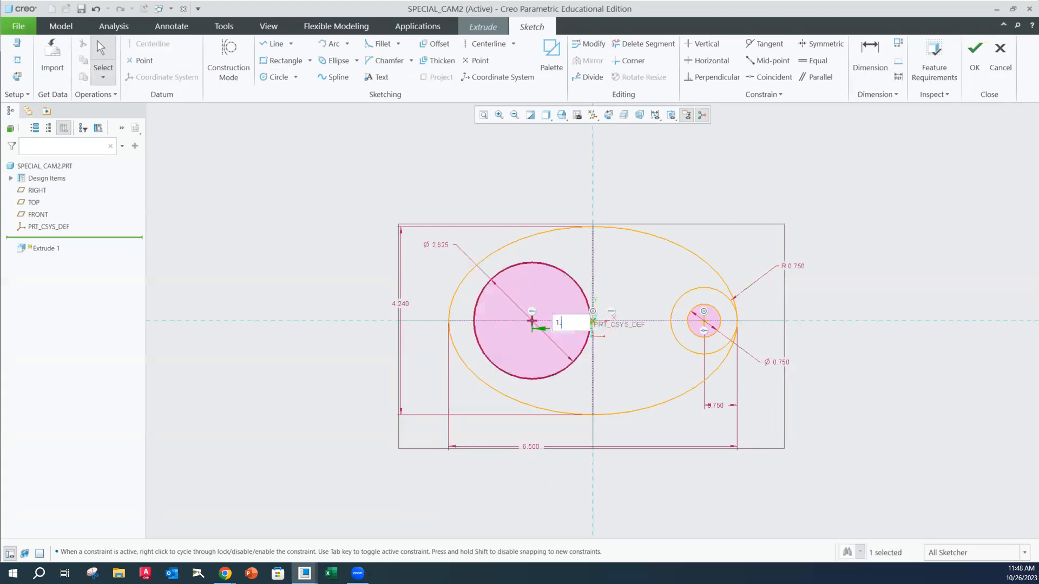
type("5")
key("Return")
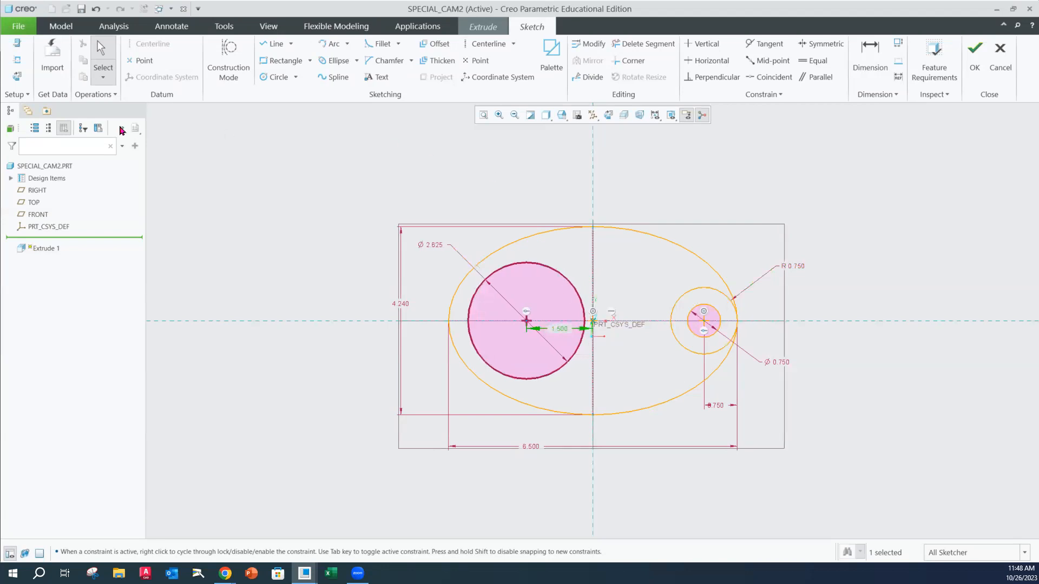
left_click_drag(563, 333, 553, 434)
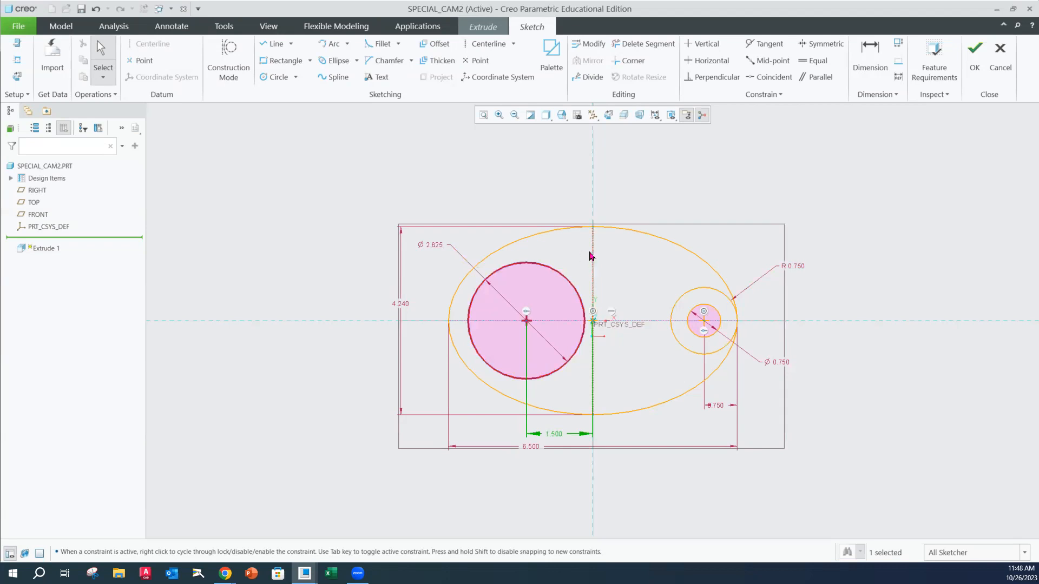
Sketch a circle about 1 in diameter on the vertical axis, about 1.09 above the ellipse's center
left_click(278, 78)
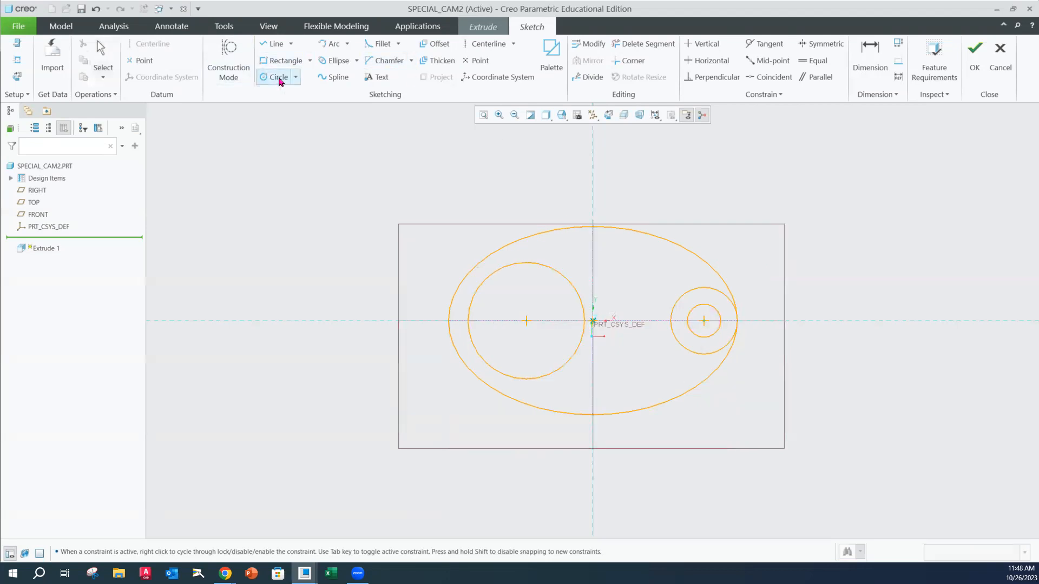
left_click(593, 273)
left_click(612, 263)
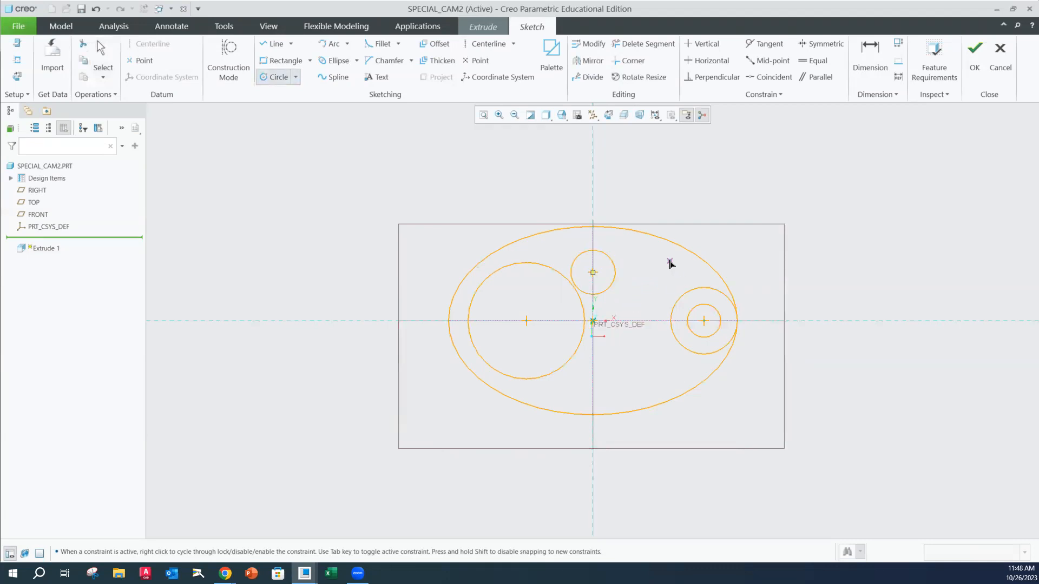
middle_click(602, 278)
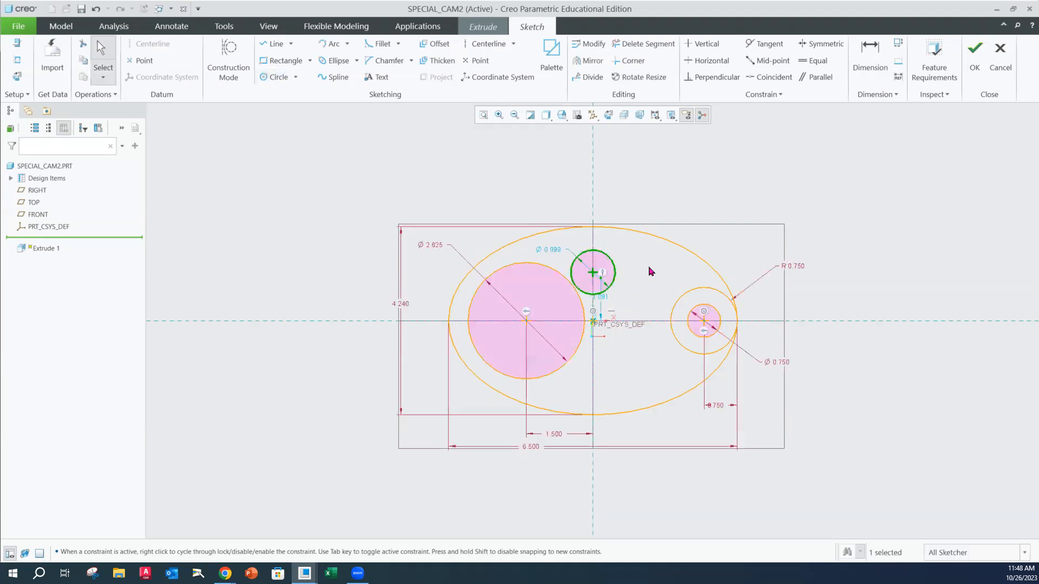
Set the diameter of the circle on the vertical axis to 1 and convert its dimension to a radius
double_click(558, 252)
type("1")
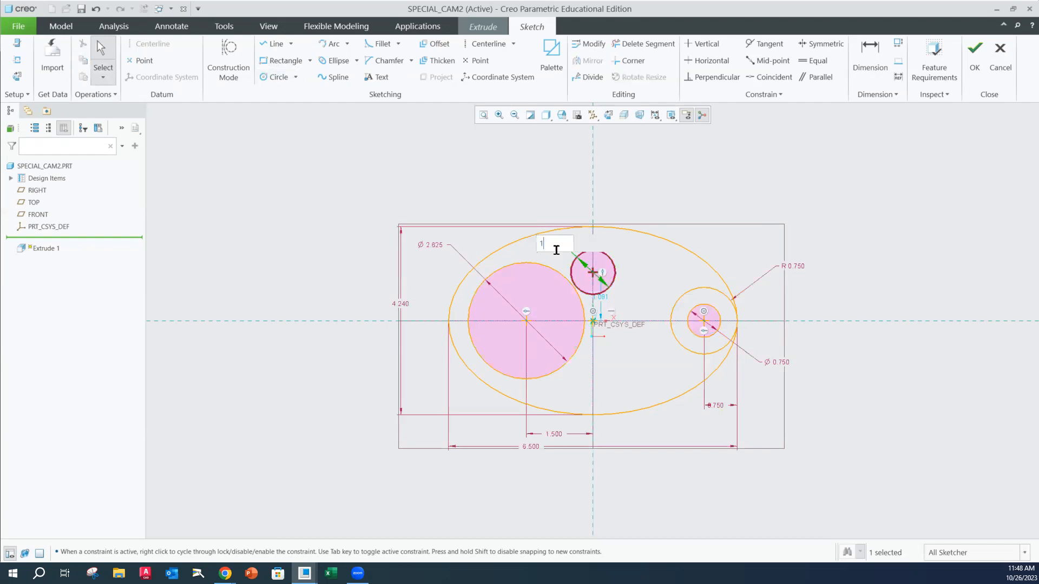
key("Return")
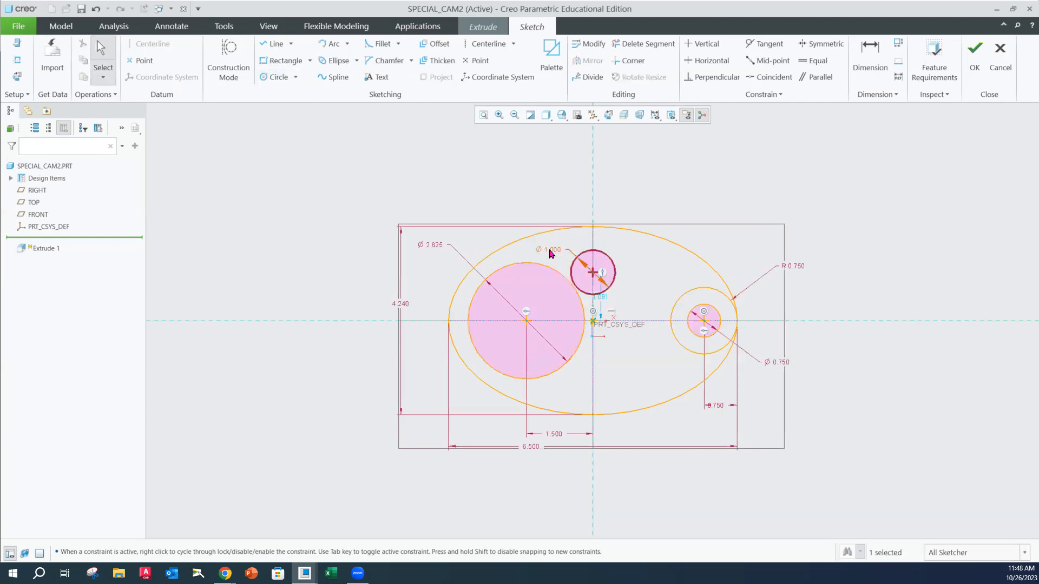
left_click(550, 252)
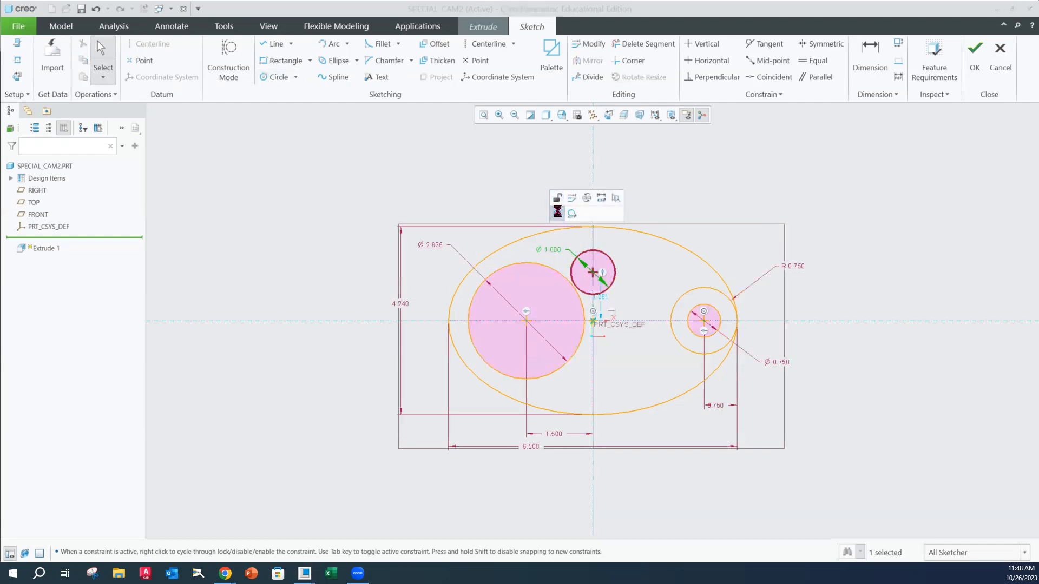
left_click(558, 212)
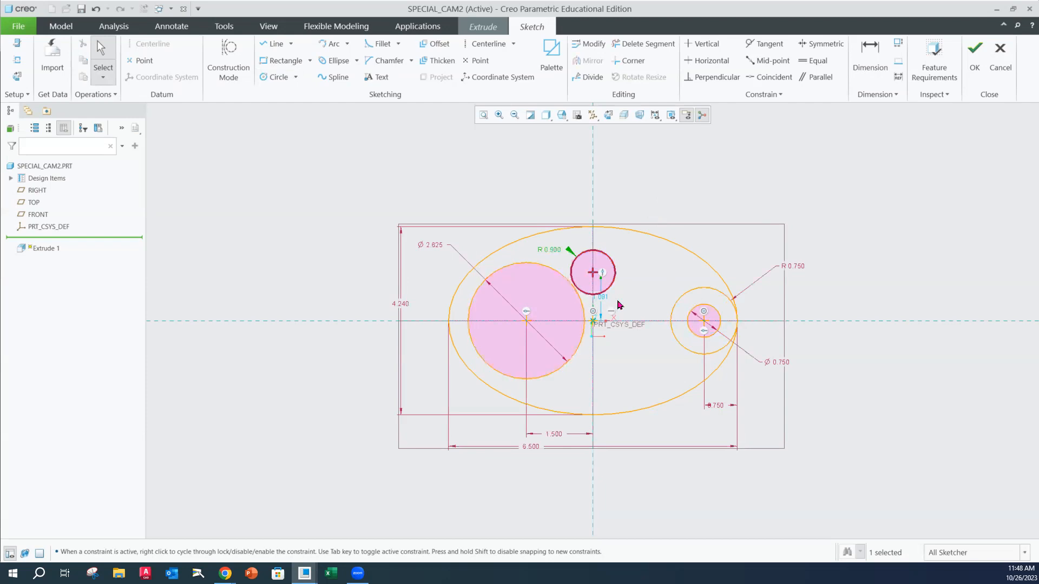
Constrain the small circle on the vertical axis tangent to the 2.625 diameter circle
left_click(578, 285)
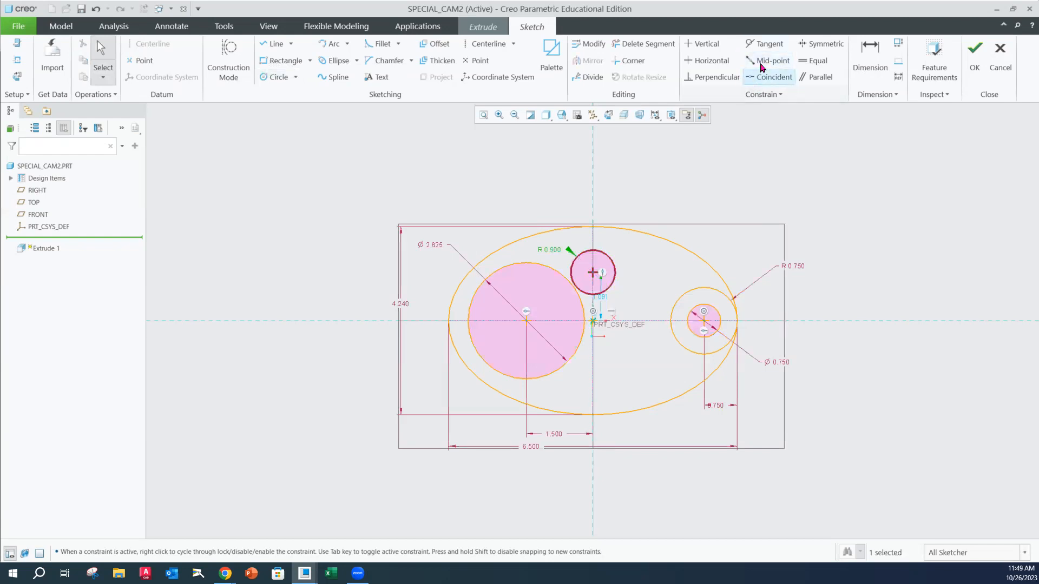
left_click(769, 47)
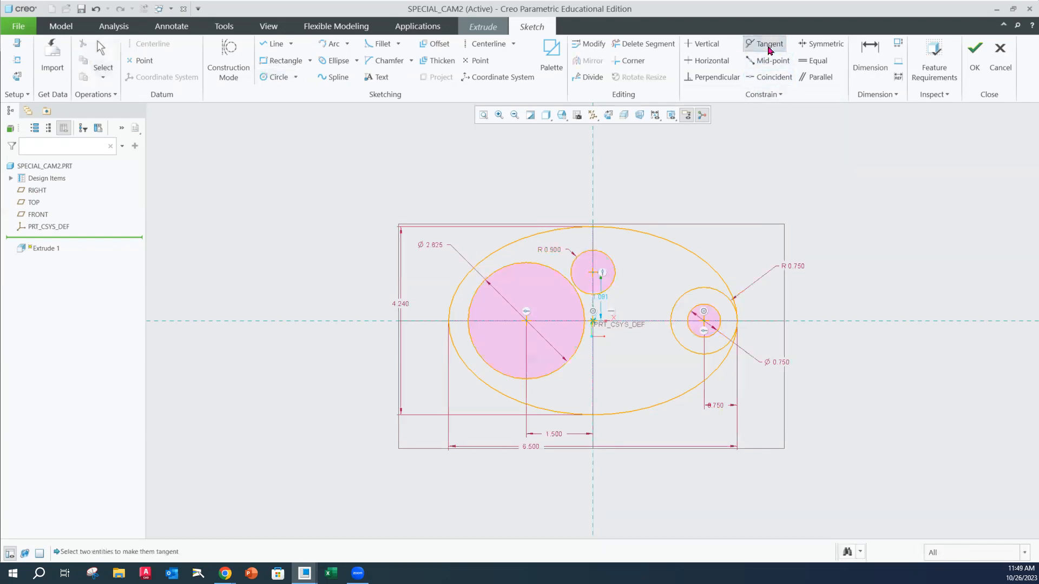
left_click(574, 287)
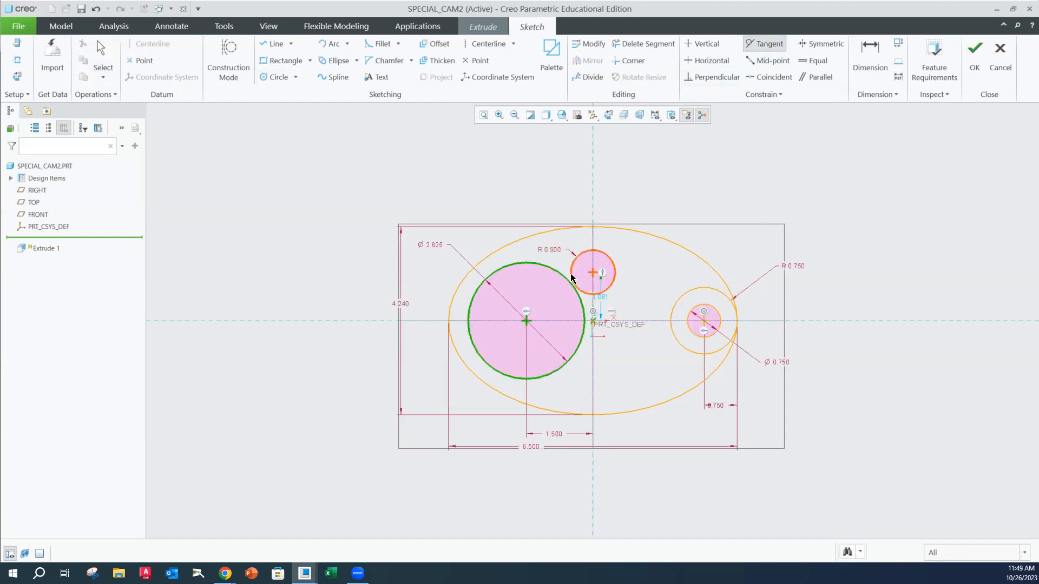
left_click(571, 277)
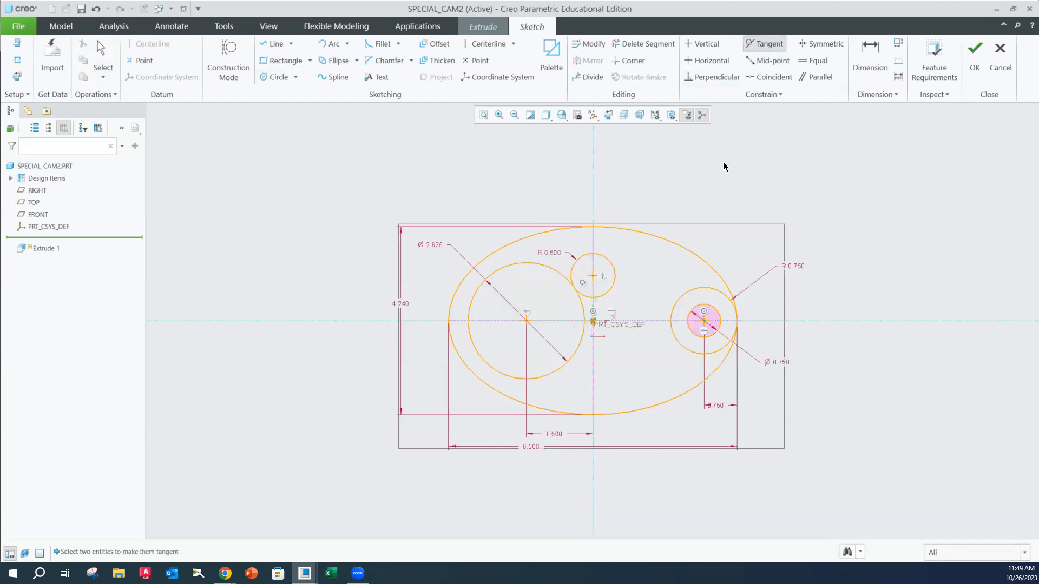
key("Escape")
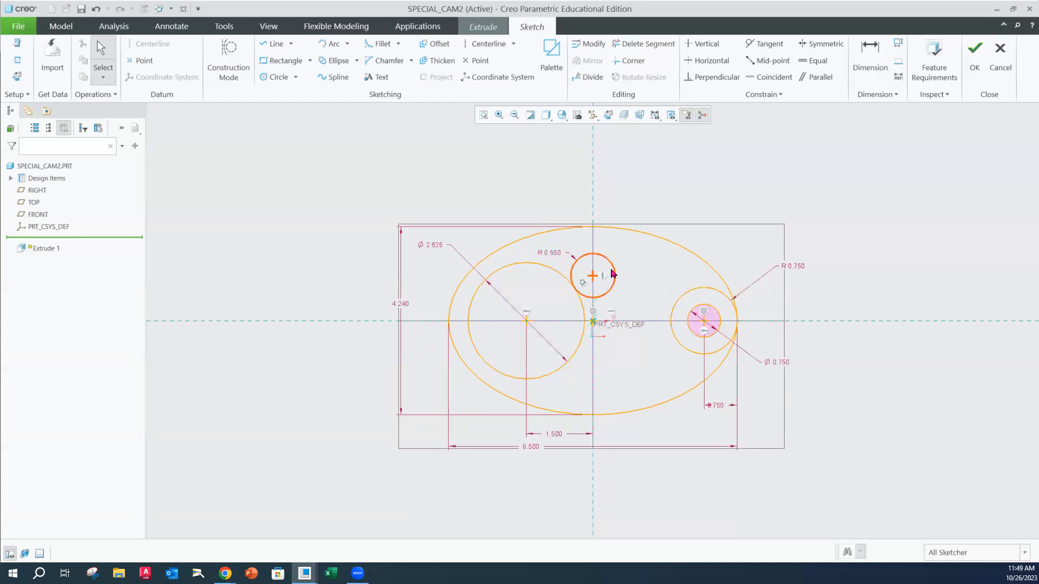
Consult the special cam figure in the Chrome assignment PDF, and sketch a large circle centered at the ellipse's bottom point, reaching the top of the R0.5 circle
mouse_move(236, 560)
left_click(342, 533)
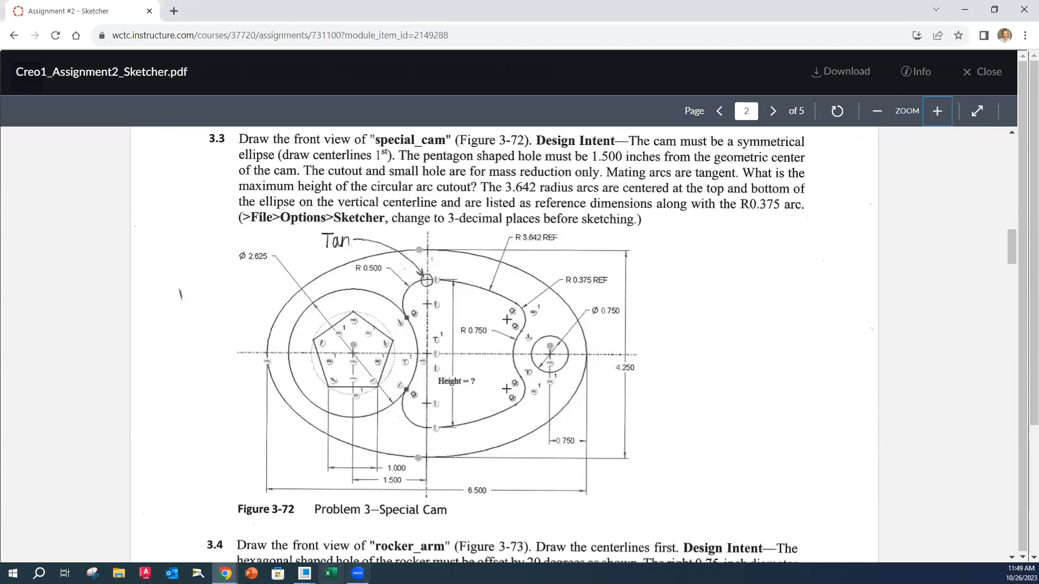
mouse_move(304, 573)
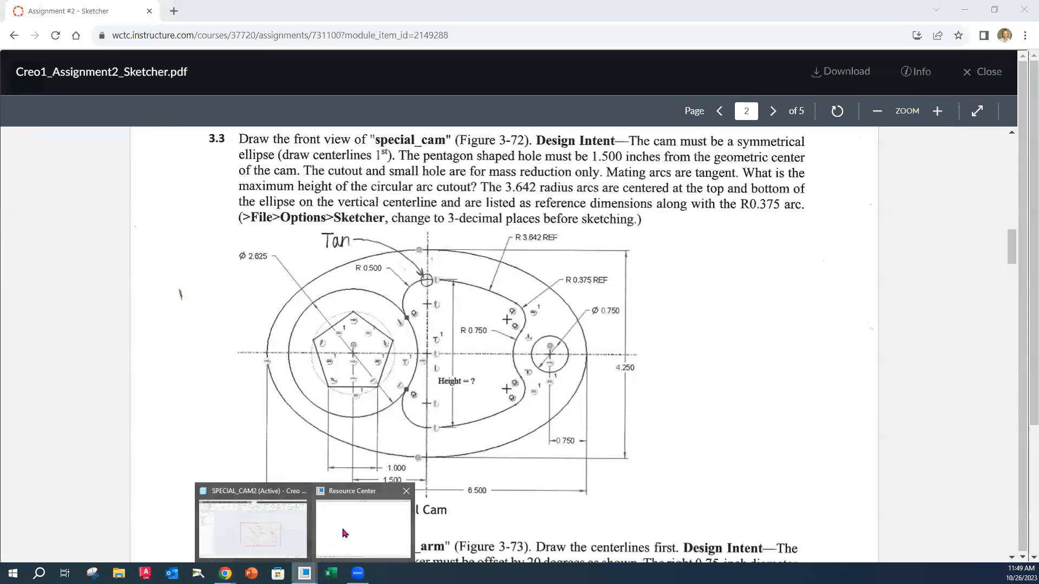
left_click(297, 526)
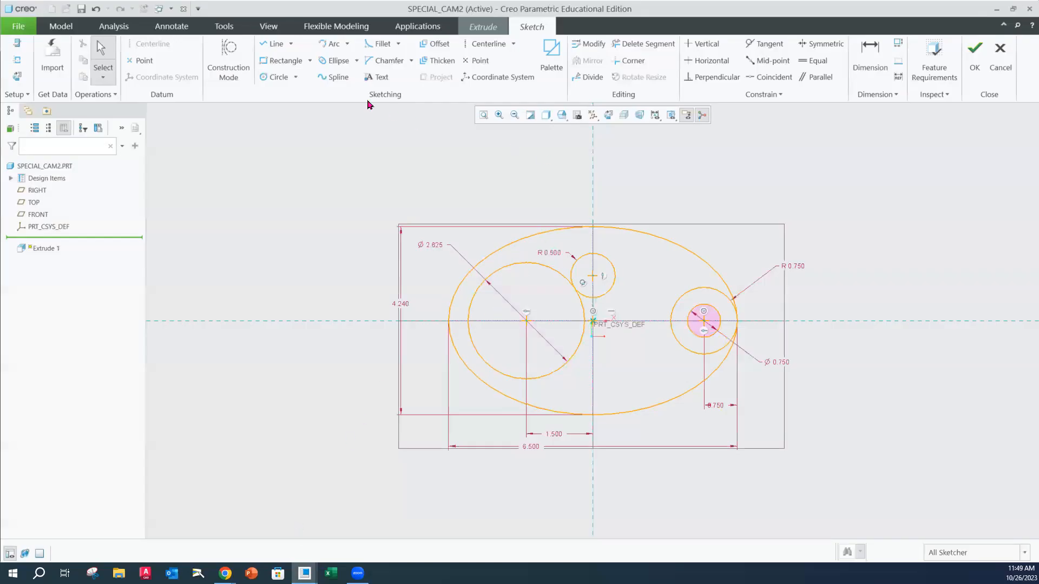
left_click(278, 79)
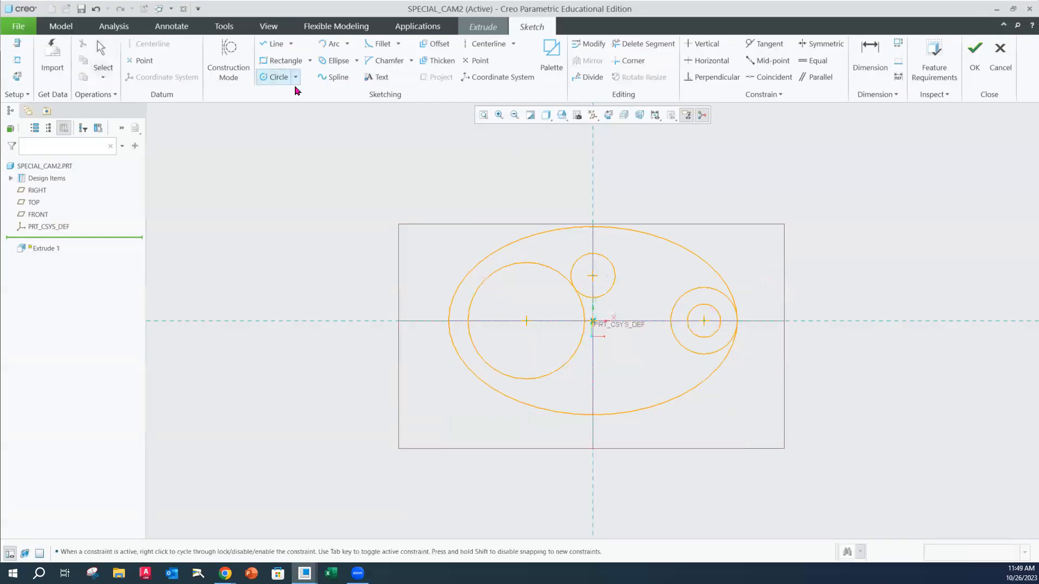
left_click(593, 415)
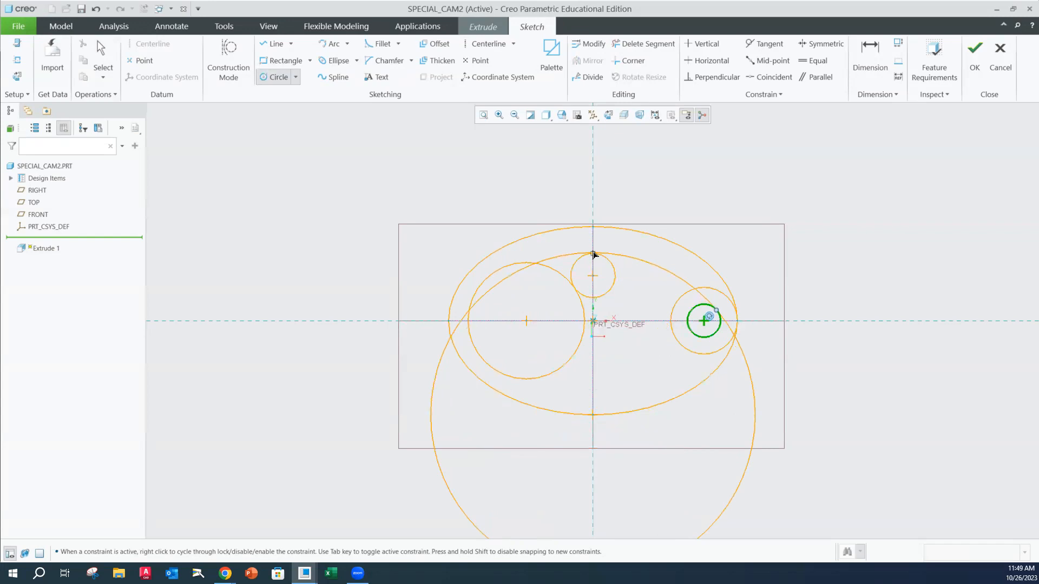
left_click(594, 253)
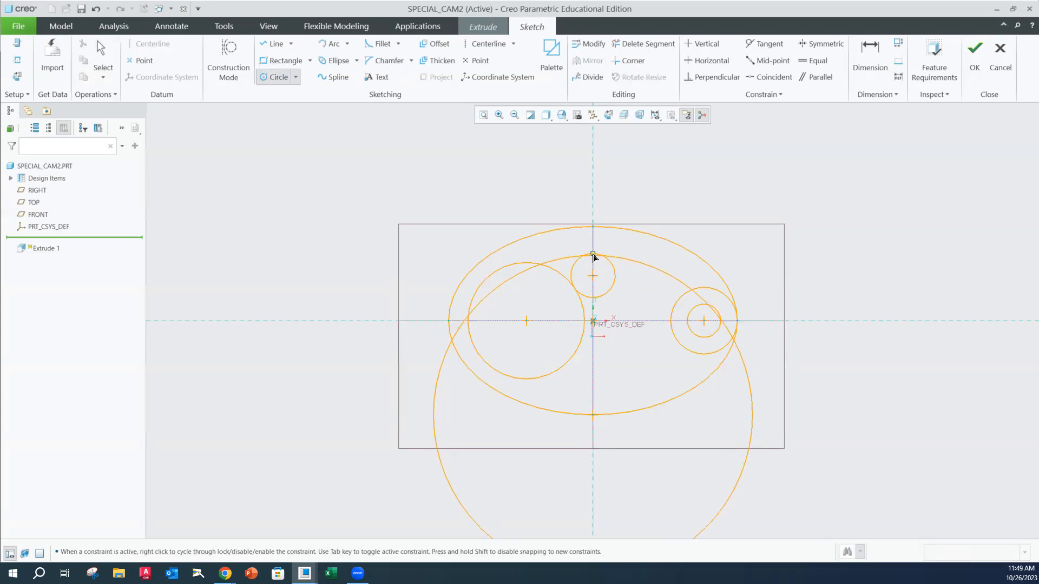
Finish the large circle centered at the ellipse's bottom point so it passes through the top point of the R0.5 circle
scroll(593, 256, "down", 1)
scroll(594, 256, "up", 3)
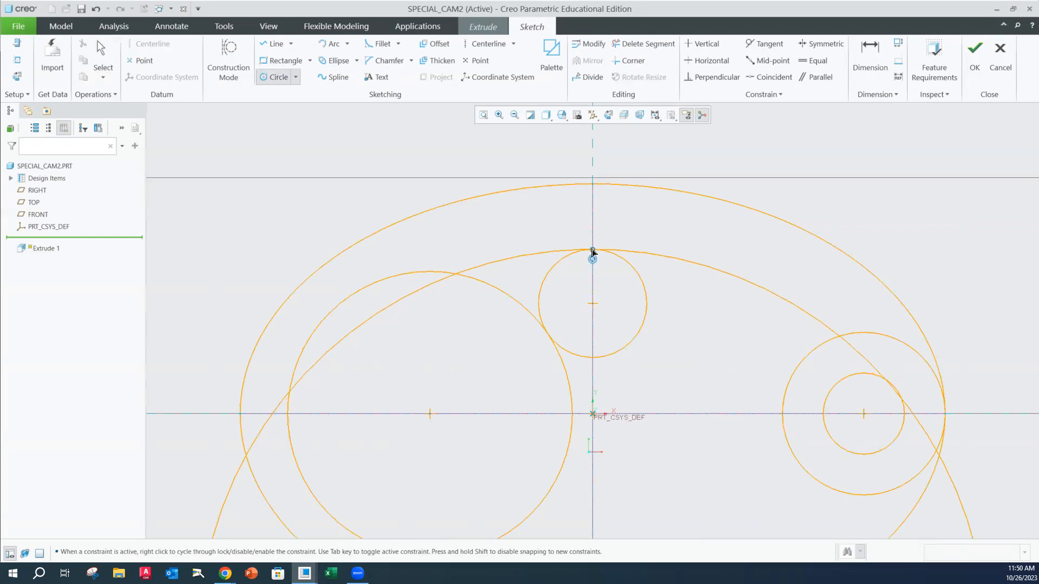
left_click(593, 252)
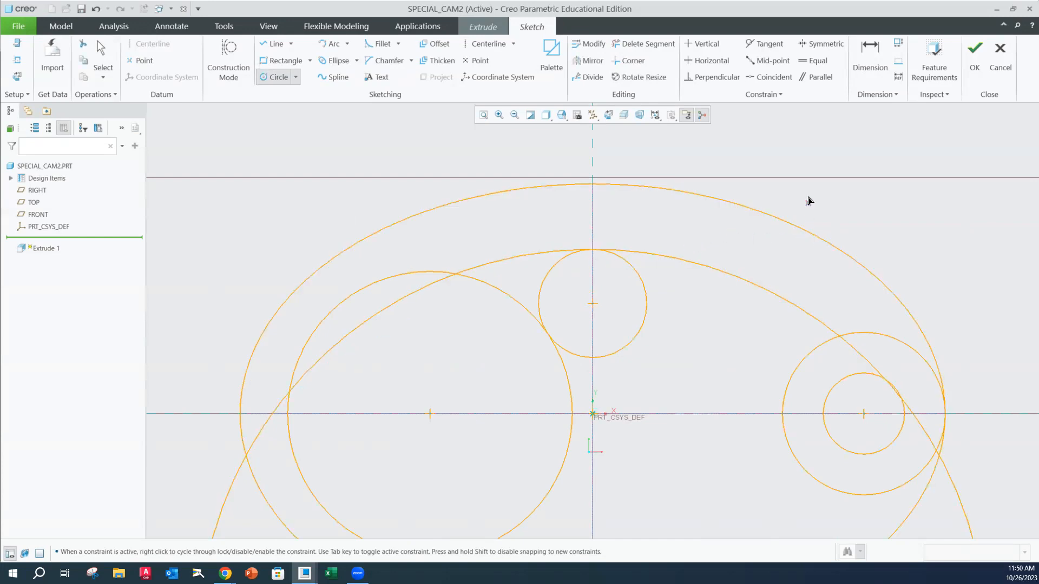
middle_click(844, 213)
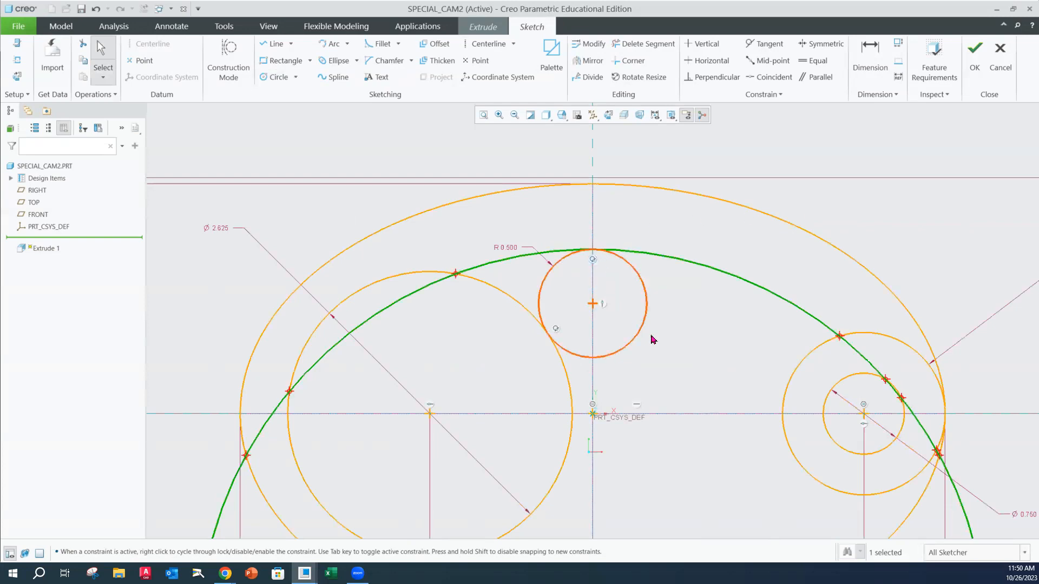
Trim the large circle between the R0.5 circle's top and the 2.625 diameter circle, and between the R0.75 circle and the 0.75 diameter hole
scroll(657, 344, "down", 2)
scroll(670, 353, "up", 2)
scroll(671, 352, "up", 1)
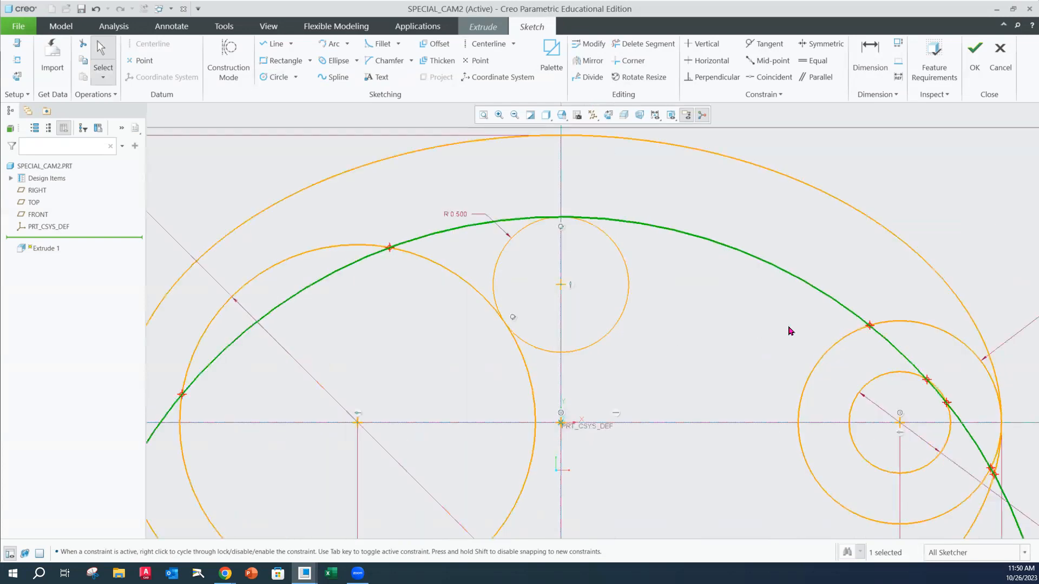
left_click(637, 49)
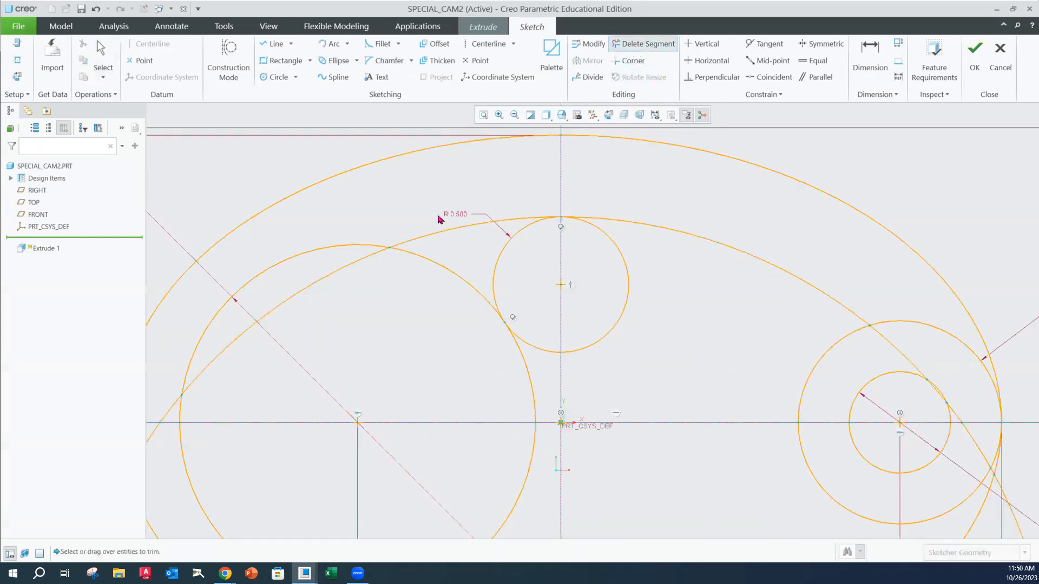
left_click(449, 232)
left_click(910, 357)
middle_click(886, 147)
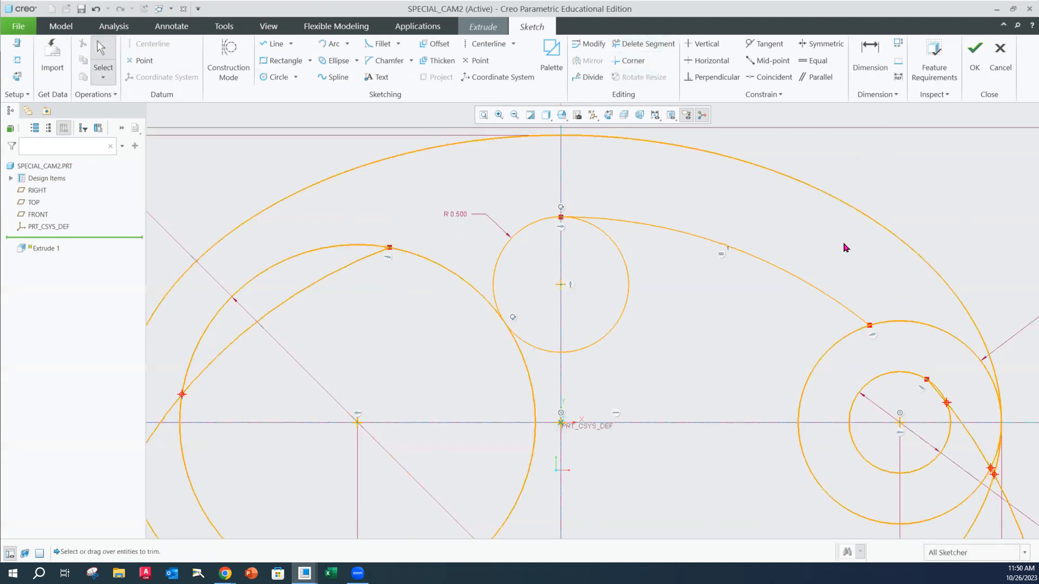
Delete the leftover large arc, keeping only the upper arc between the R0.5 and R0.75 circles
scroll(920, 460, "down", 3)
scroll(911, 475, "up", 4)
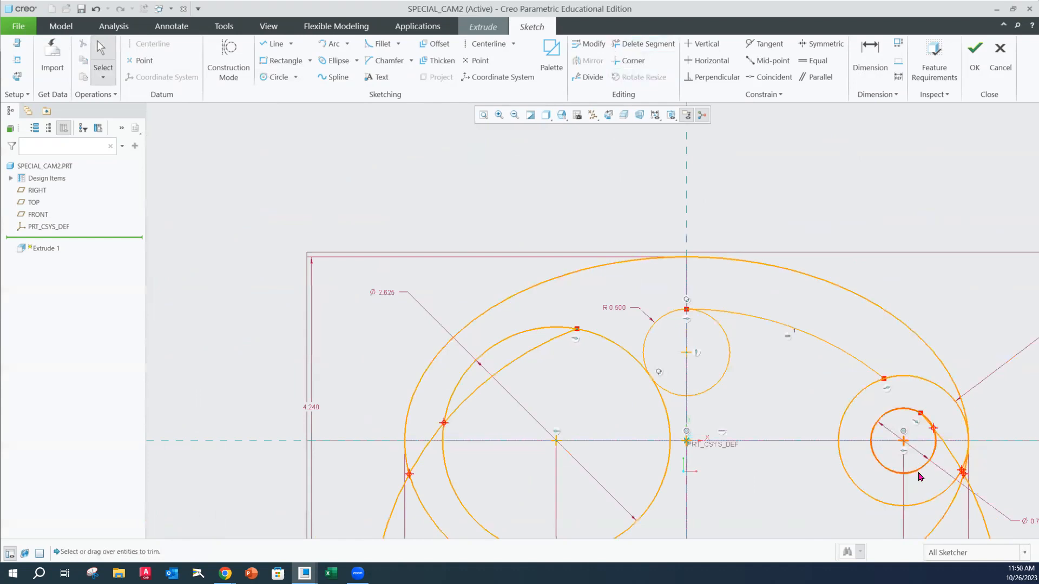
left_click(484, 116)
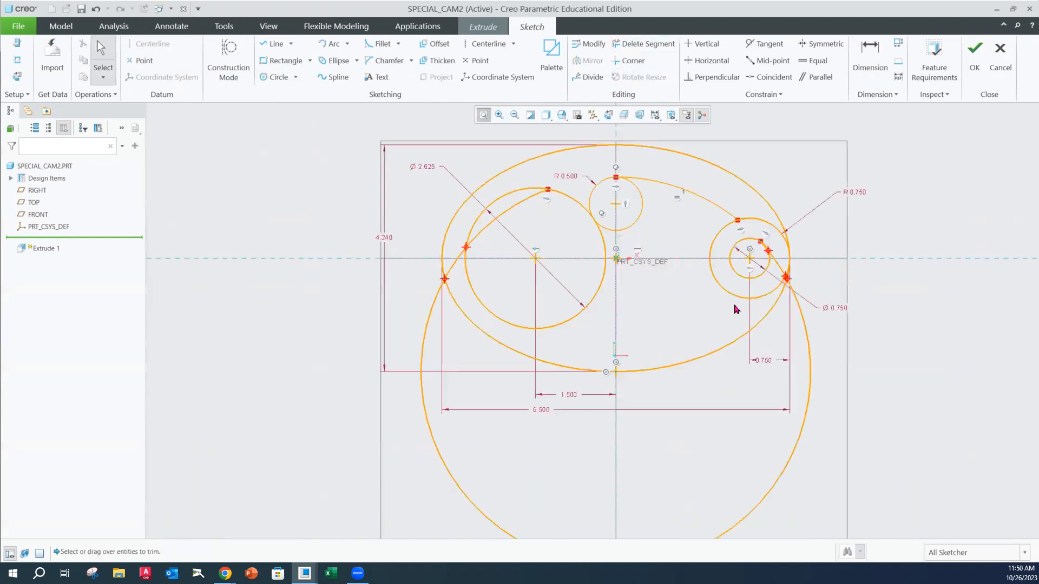
left_click(699, 454)
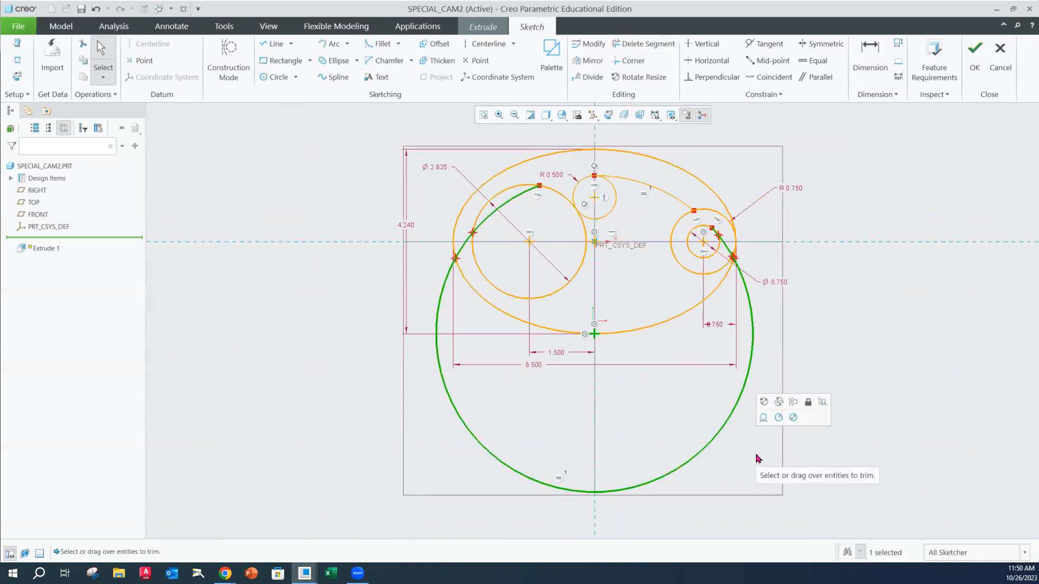
key("Delete")
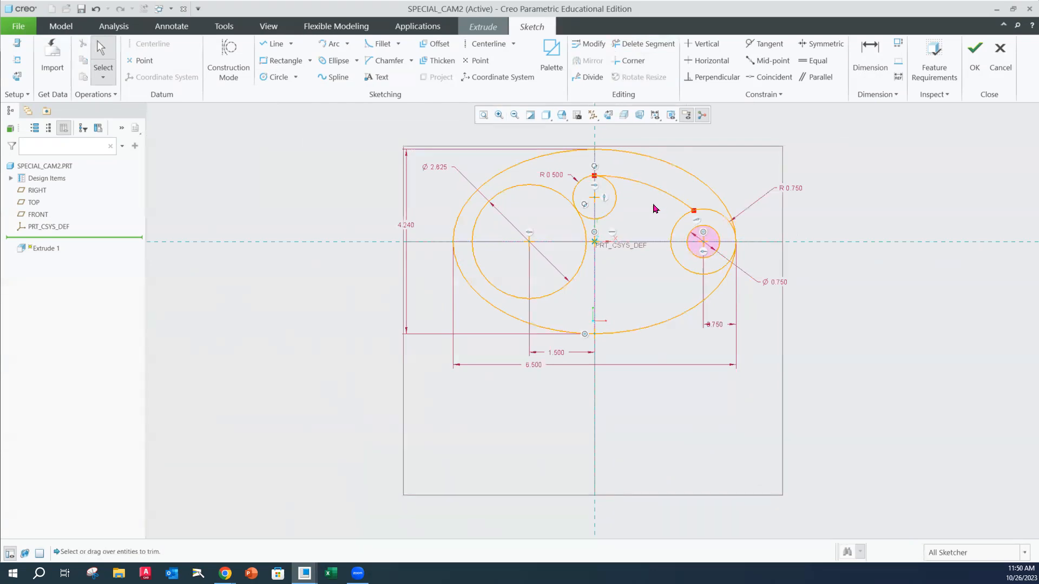
Add a circular fillet between the upper arc and the inner side of the R0.75 circle
scroll(655, 208, "down", 3)
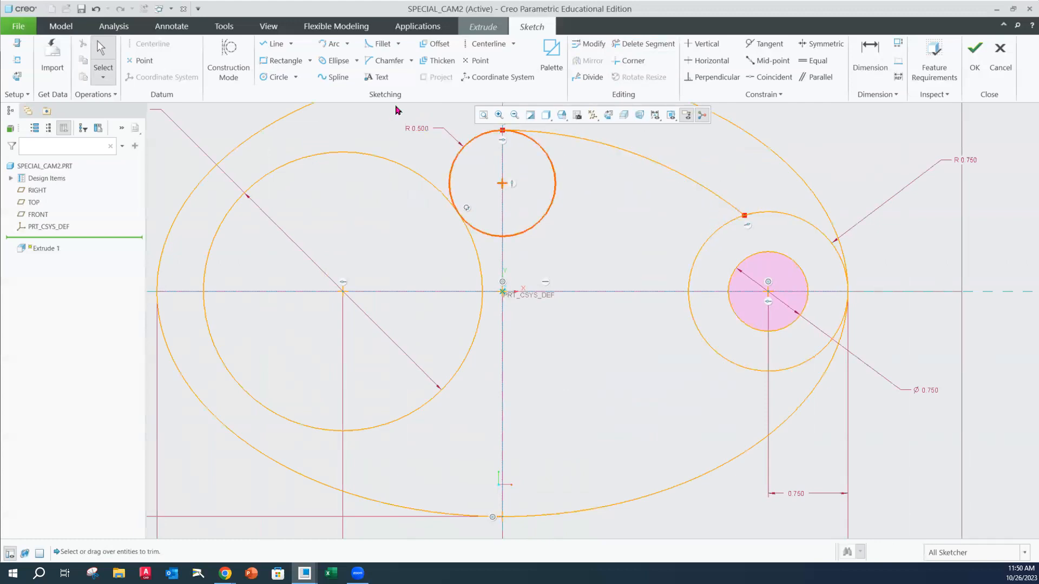
left_click(382, 45)
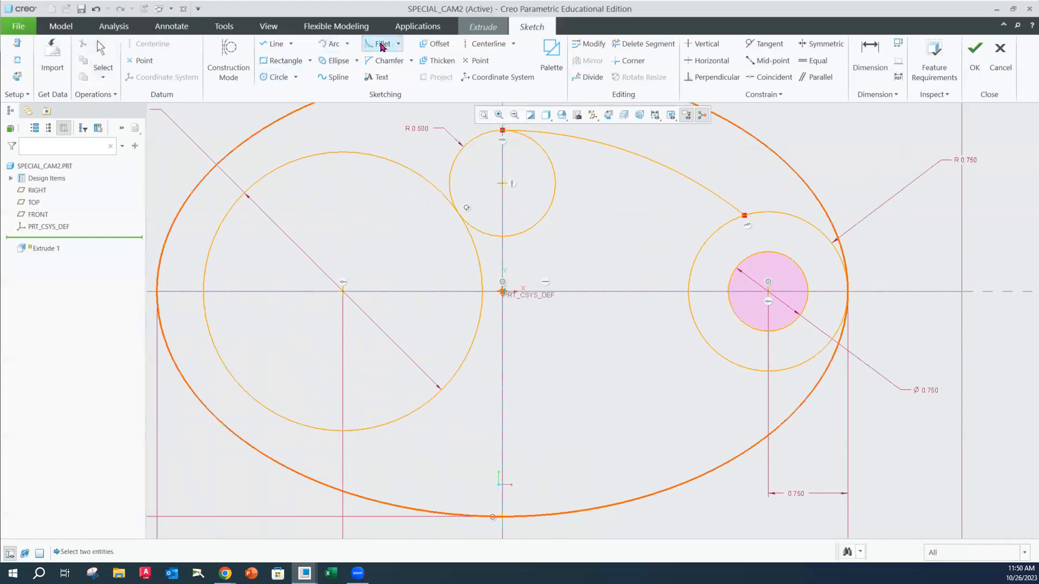
left_click(698, 186)
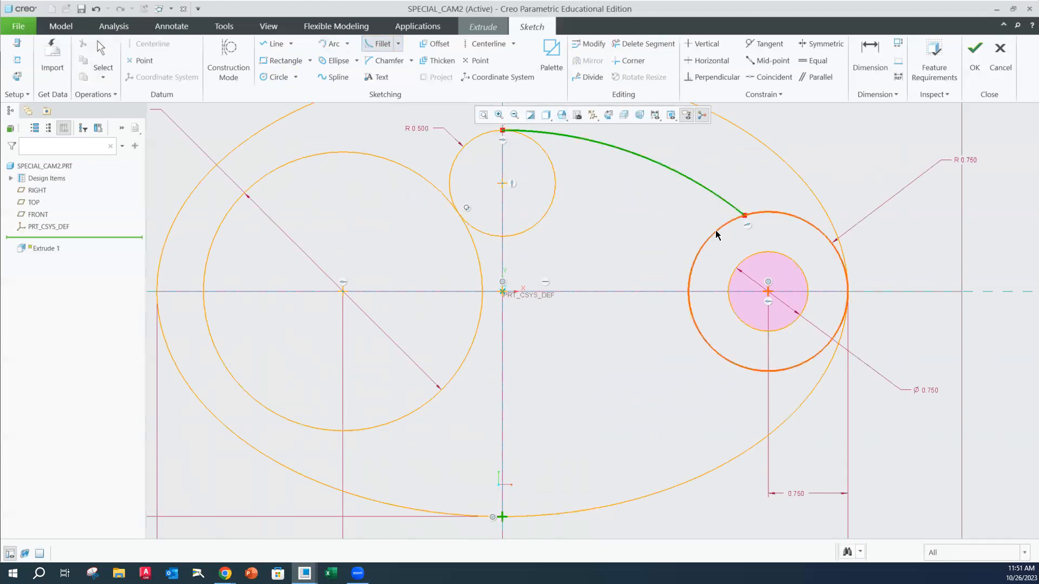
left_click(716, 233)
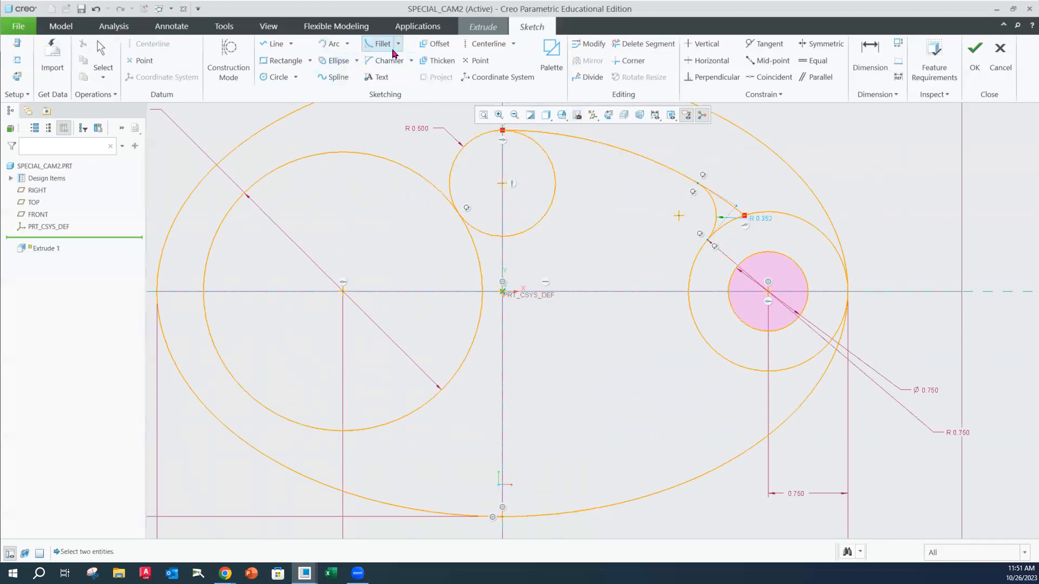
middle_click(766, 221)
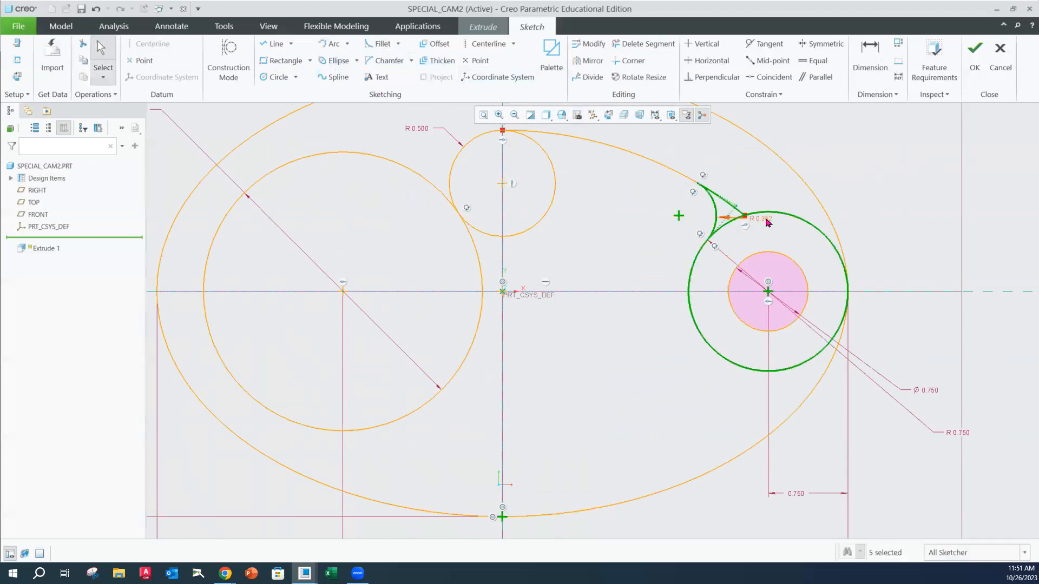
Set the fillet radius to 0.375 and move its dimension outside the ellipse
double_click(767, 221)
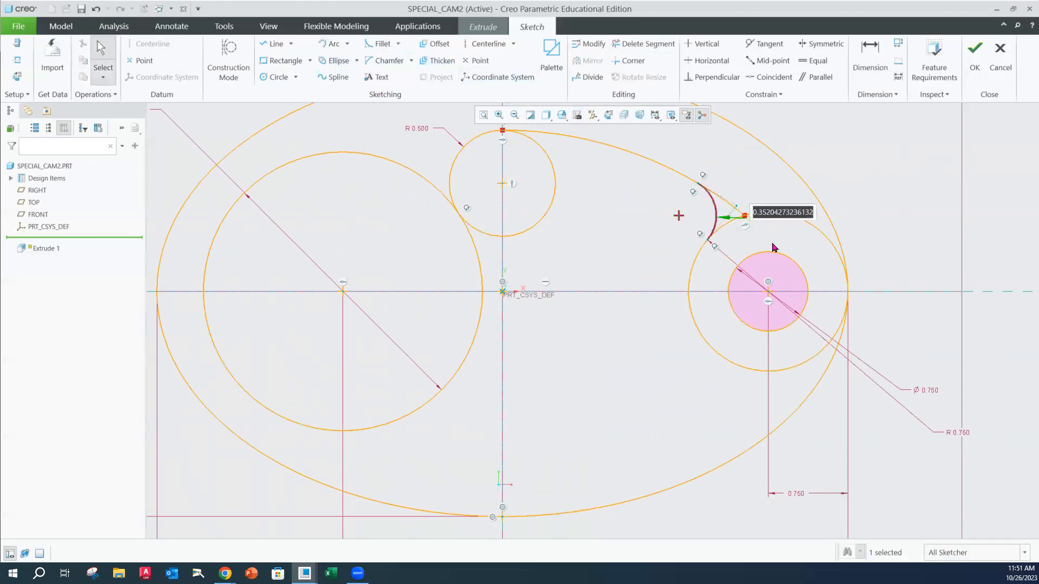
type(".2")
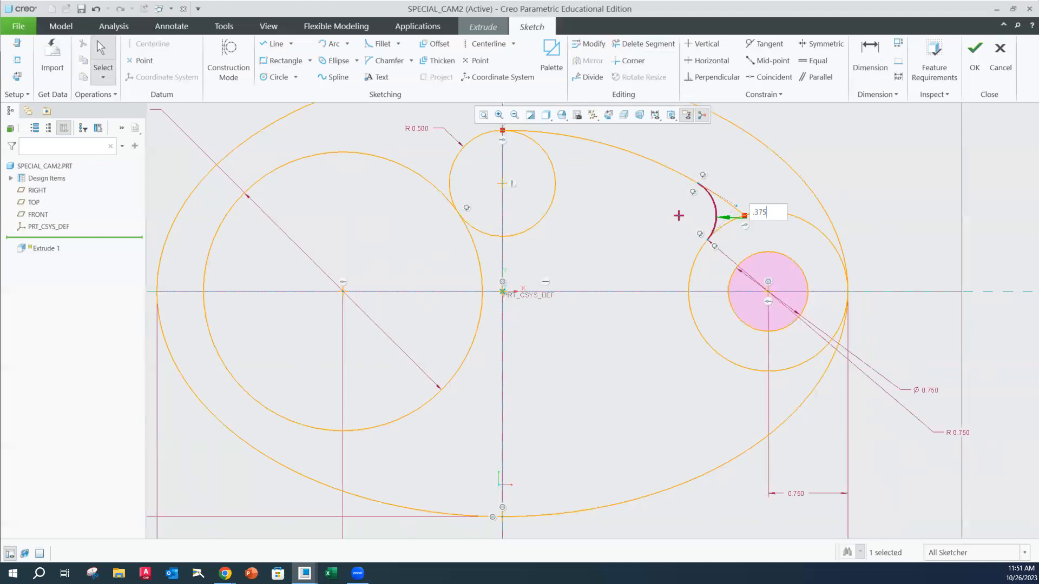
type("75")
key("Return")
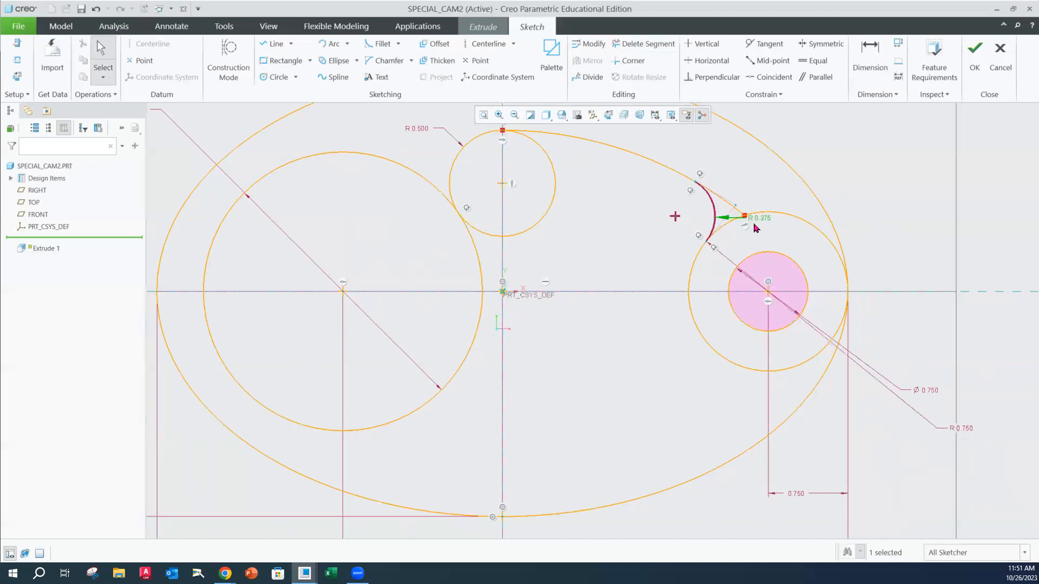
left_click_drag(757, 223, 756, 187)
left_click_drag(780, 134, 821, 135)
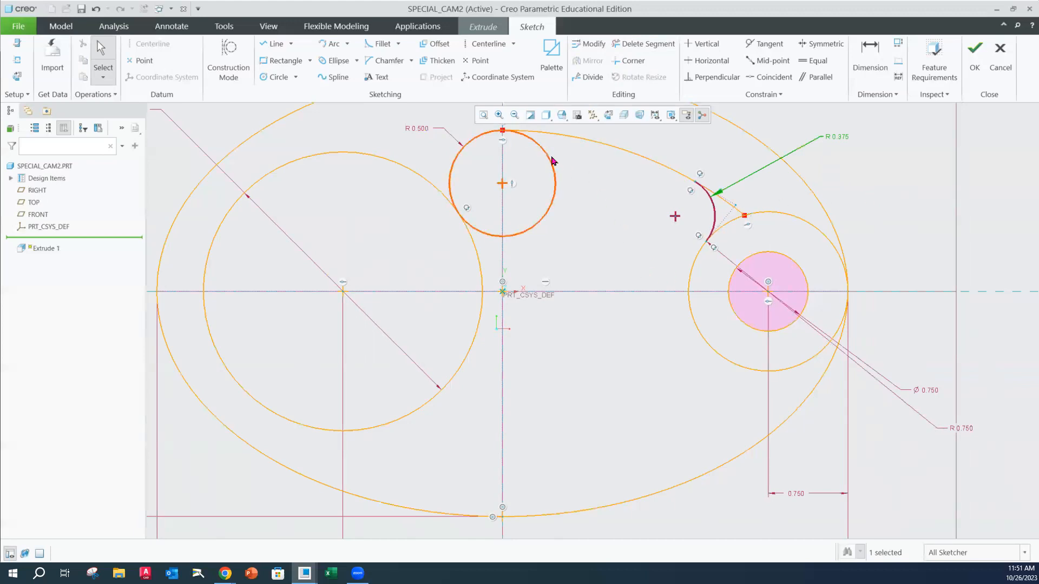
Trim the inner part of the R0.5 circle, leaving the arc from its top point to the 2.625 diameter circle
left_click(648, 45)
left_click_drag(552, 187, 544, 184)
left_click_drag(485, 247, 490, 215)
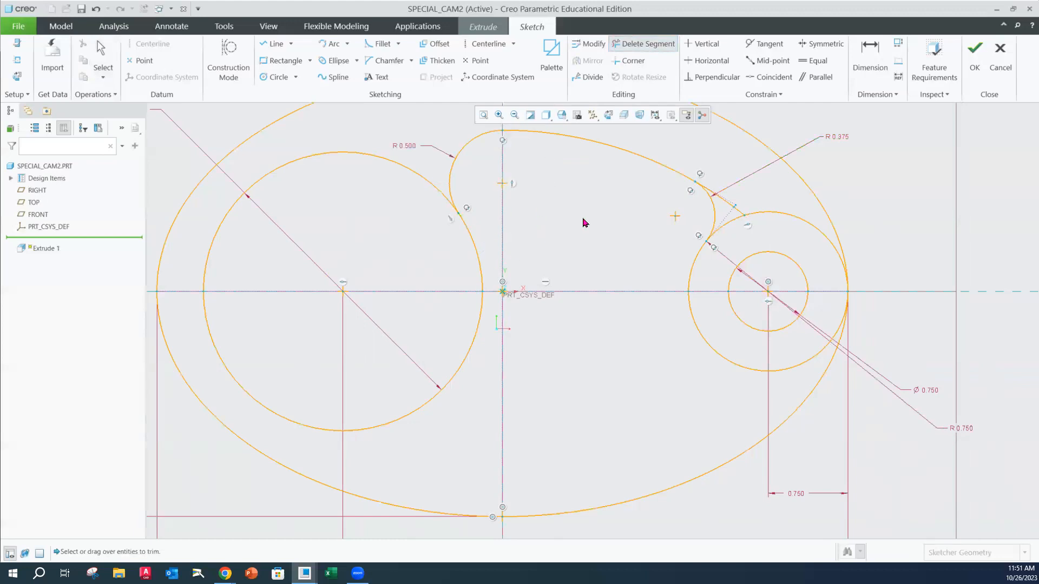
middle_click(879, 185)
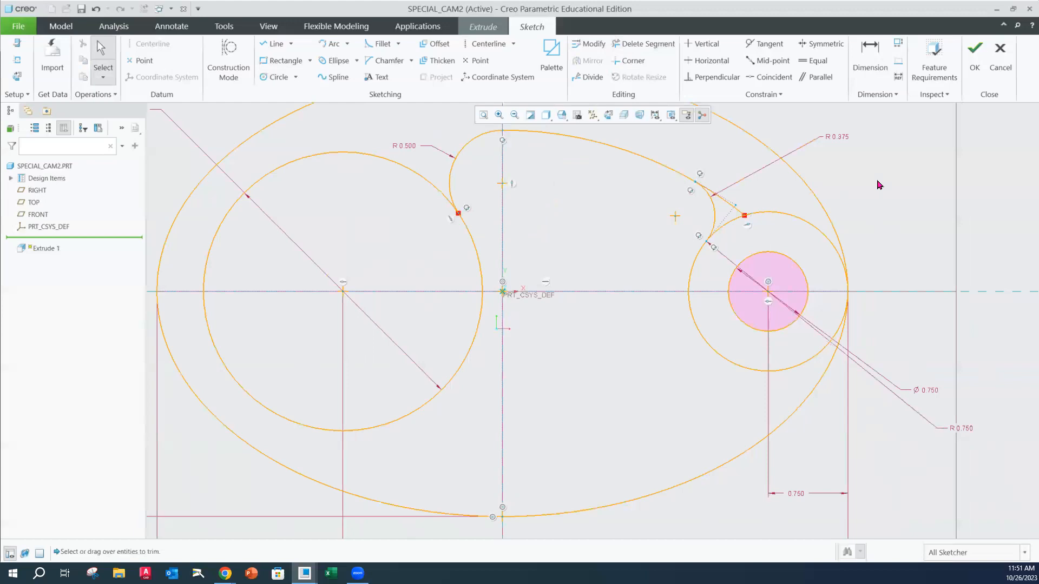
Trim the leftover end of the upper arc that runs past the 0.375 fillet to the R0.75 circle
scroll(747, 202, "up", 2)
scroll(730, 204, "down", 4)
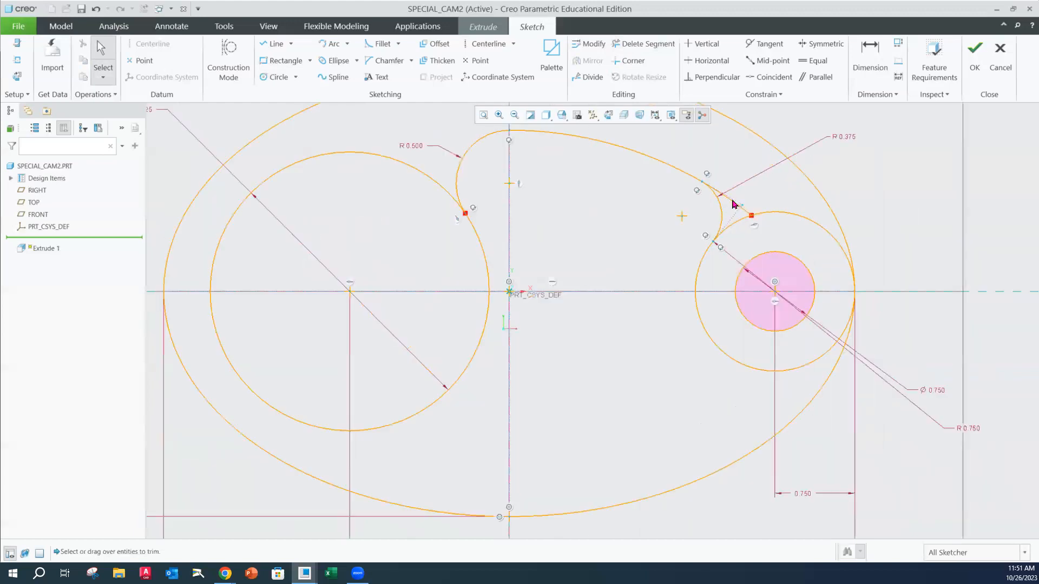
left_click(661, 45)
mouse_move(745, 229)
left_mouse_down()
mouse_move(742, 202)
mouse_move(752, 204)
left_mouse_up()
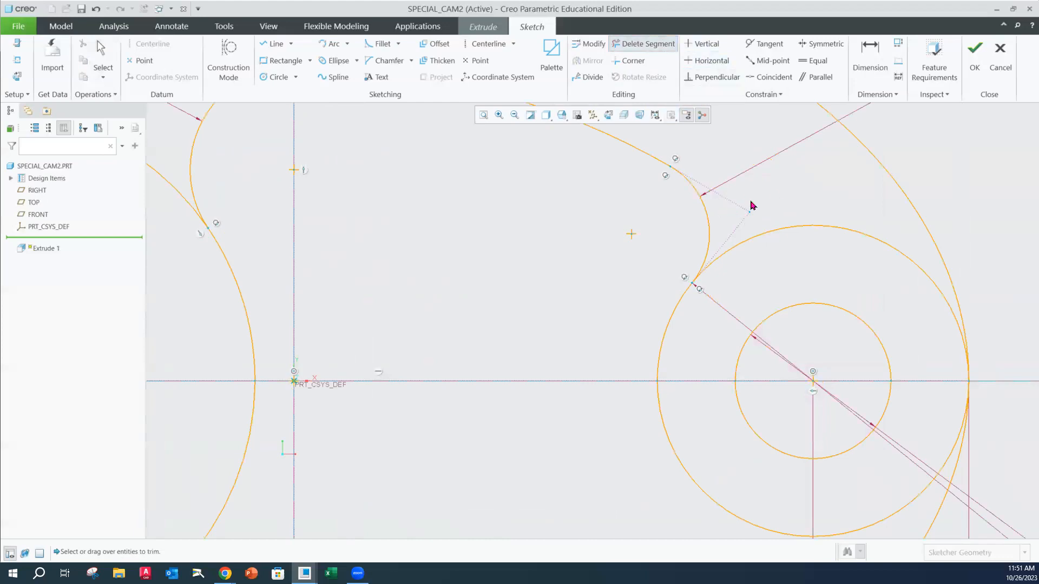
scroll(786, 194, "up", 4)
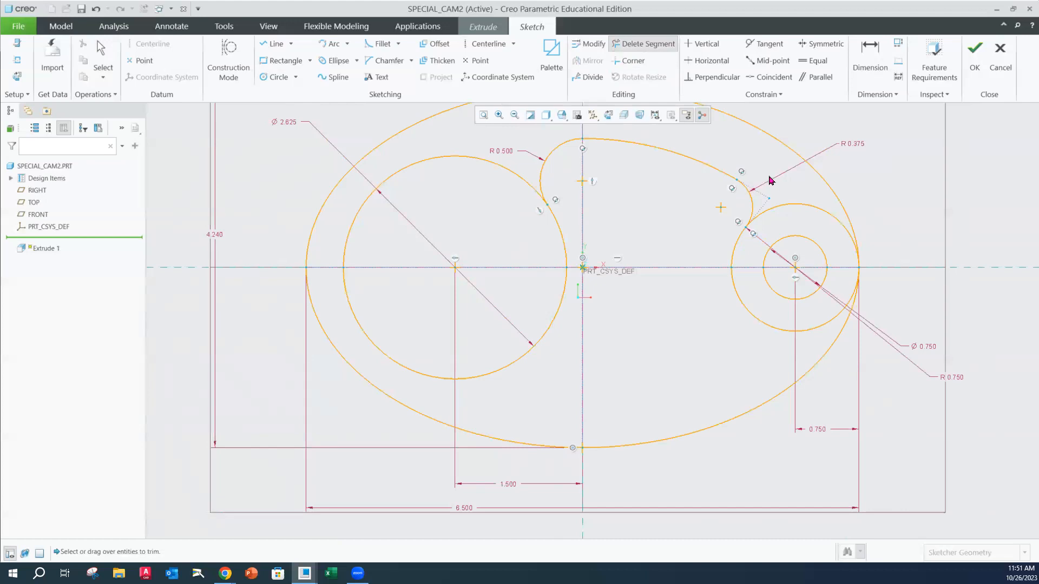
mouse_move(899, 260)
middle_mouse_down("shift")
mouse_move(836, 286)
mouse_move(817, 313)
middle_mouse_up("shift")
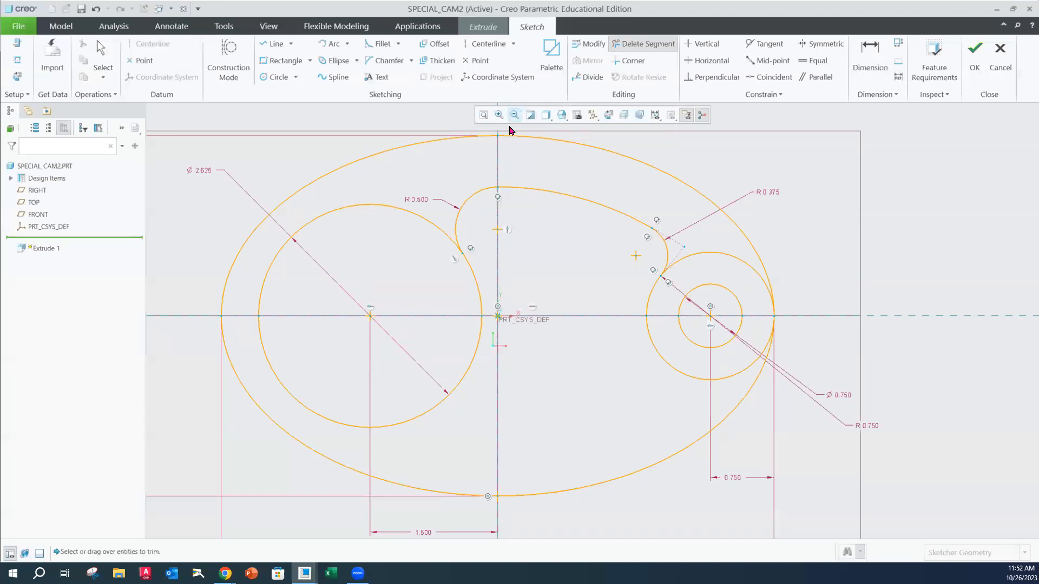
left_click(474, 197)
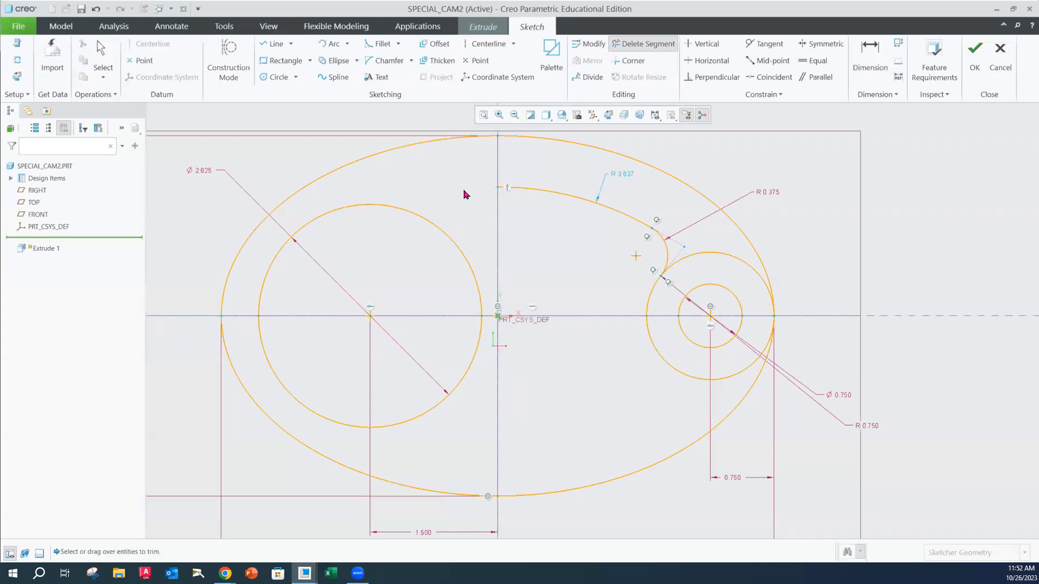
left_click(96, 9)
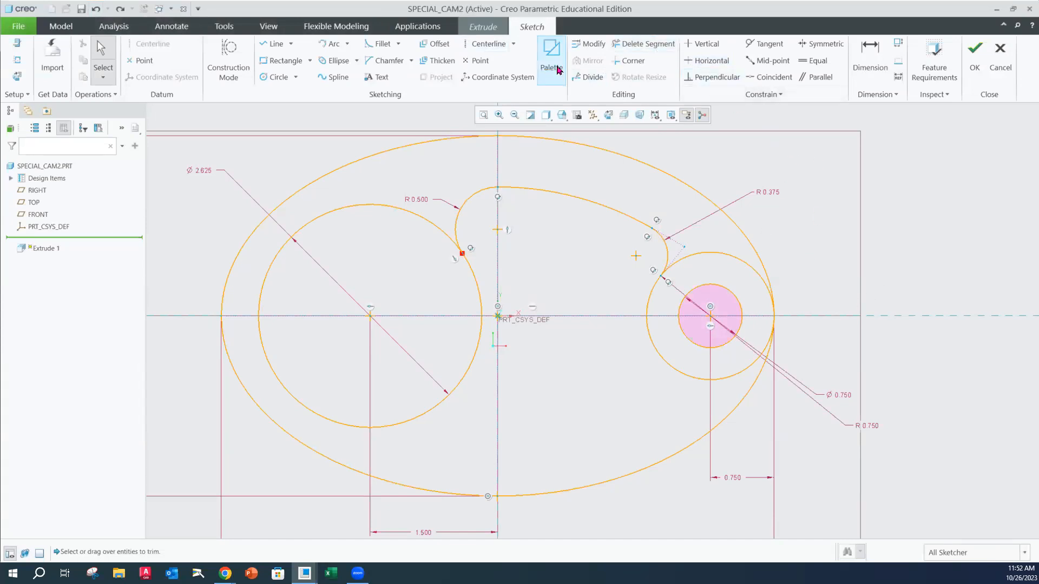
Mirror the R0.5 arc, the upper arc and the 0.375 fillet about the horizontal axis
left_click(466, 204)
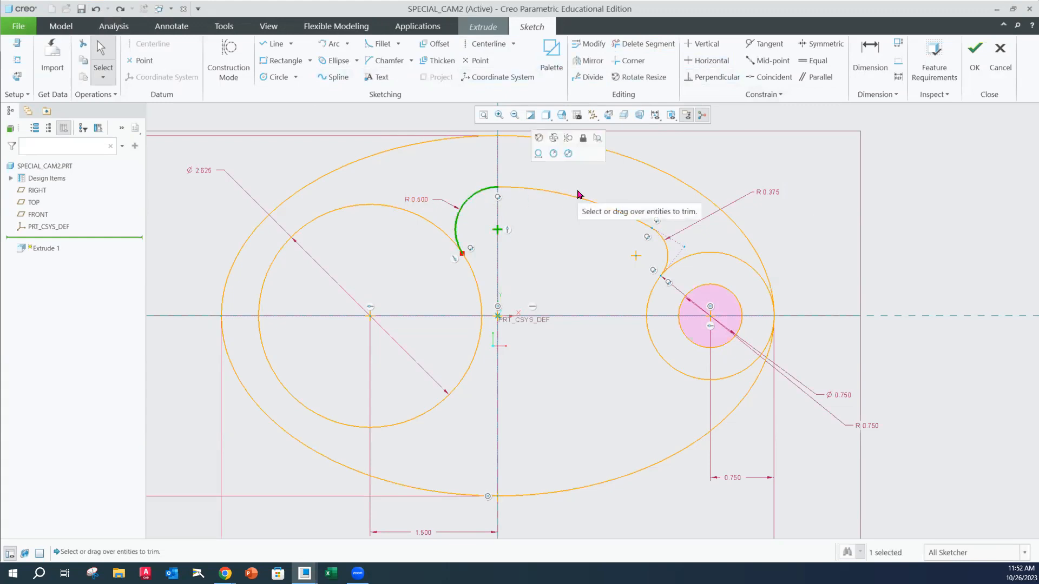
left_click(569, 201, "ctrl")
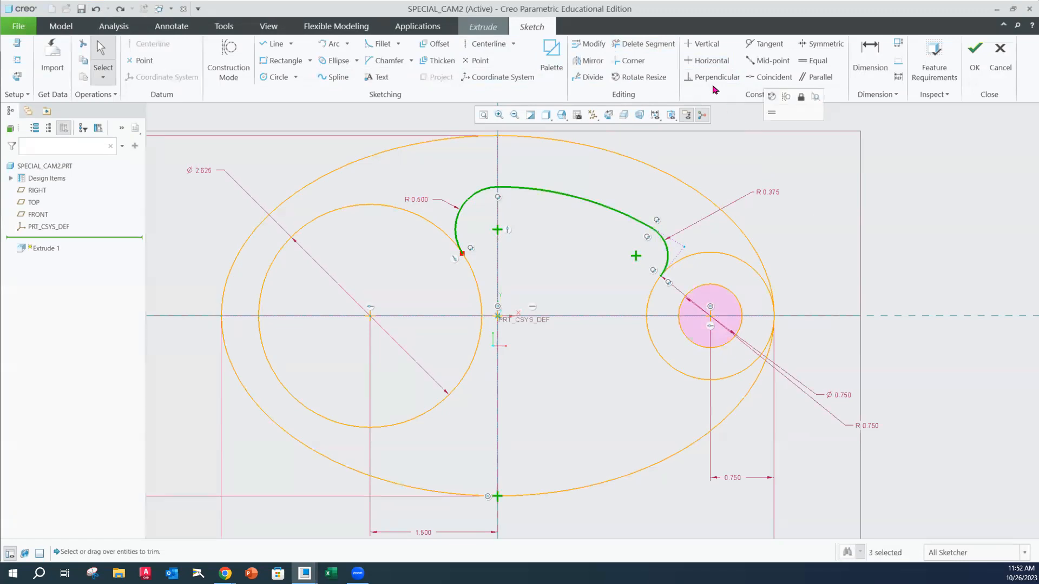
left_click(583, 62)
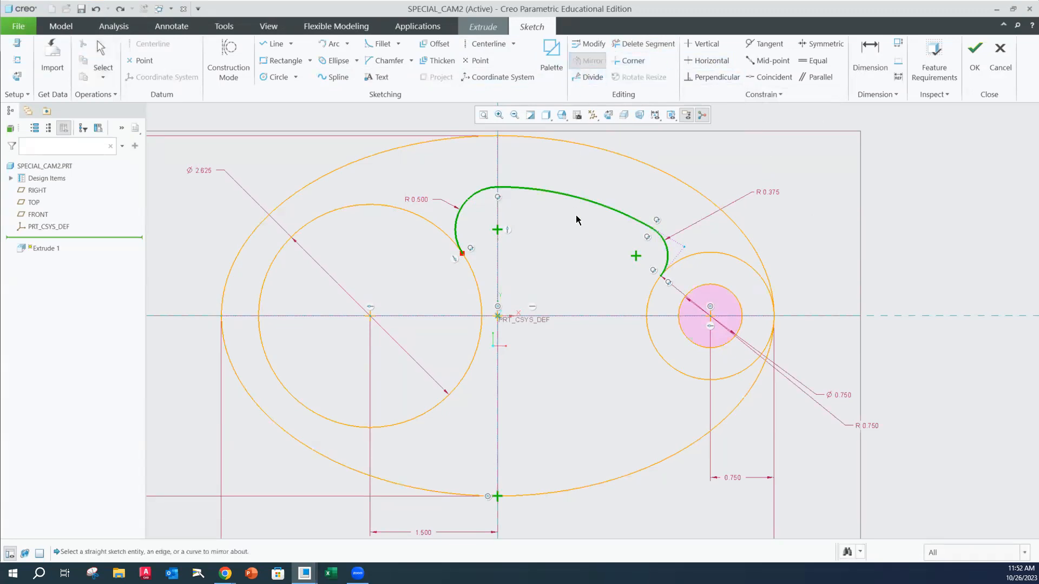
left_click(592, 316)
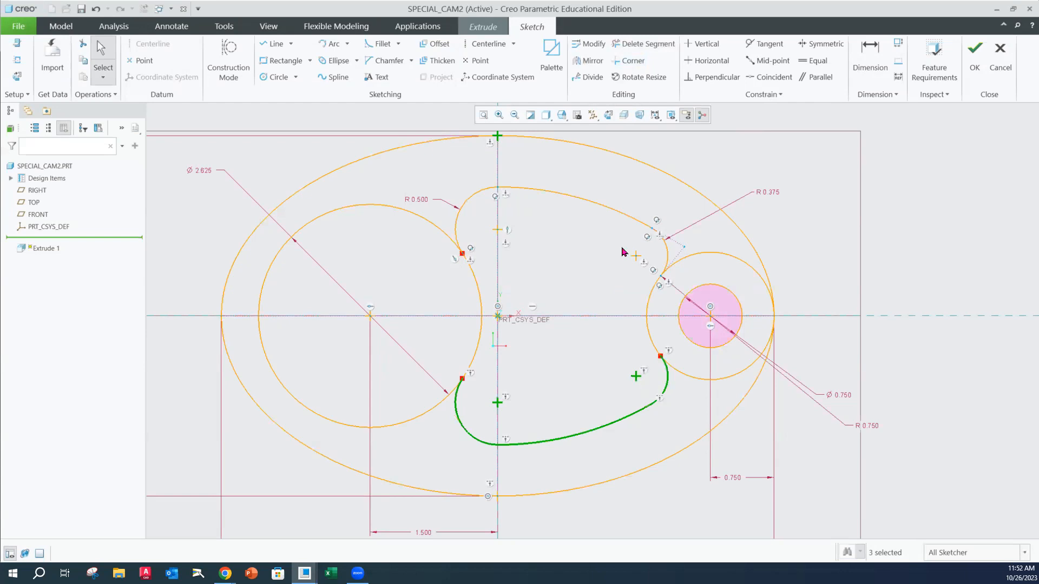
left_click(837, 211)
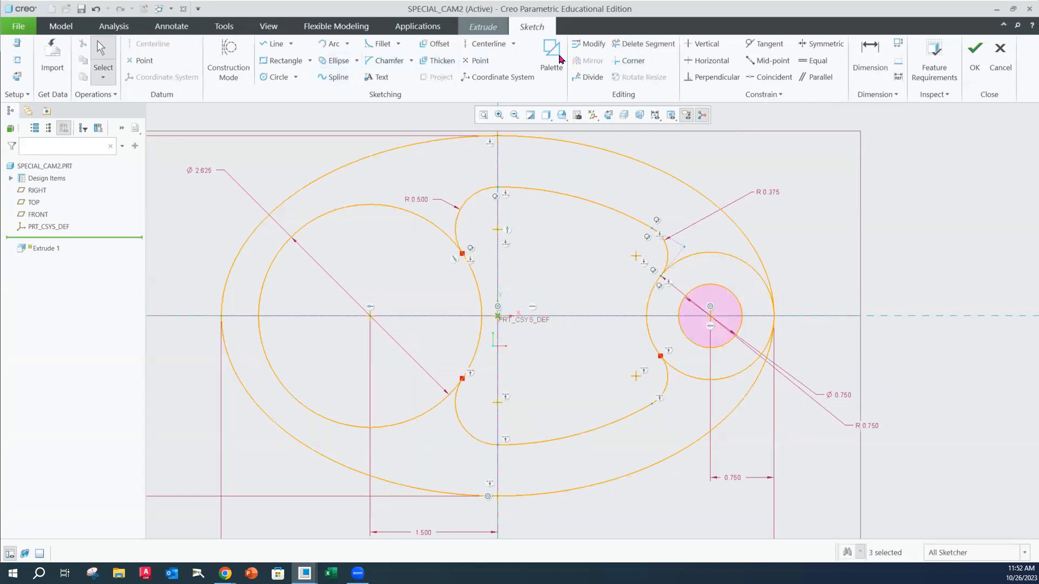
Trim the outer part of the R0.75 circle, leaving only the arc between the two mirrored fillets
left_click(653, 46)
left_click_drag(704, 238, 733, 377)
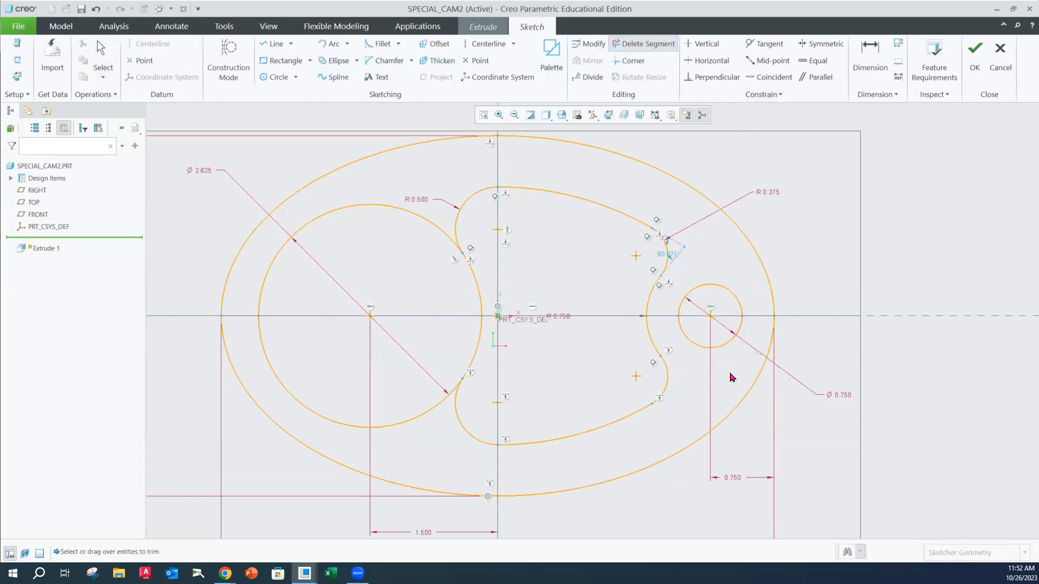
middle_click(817, 234)
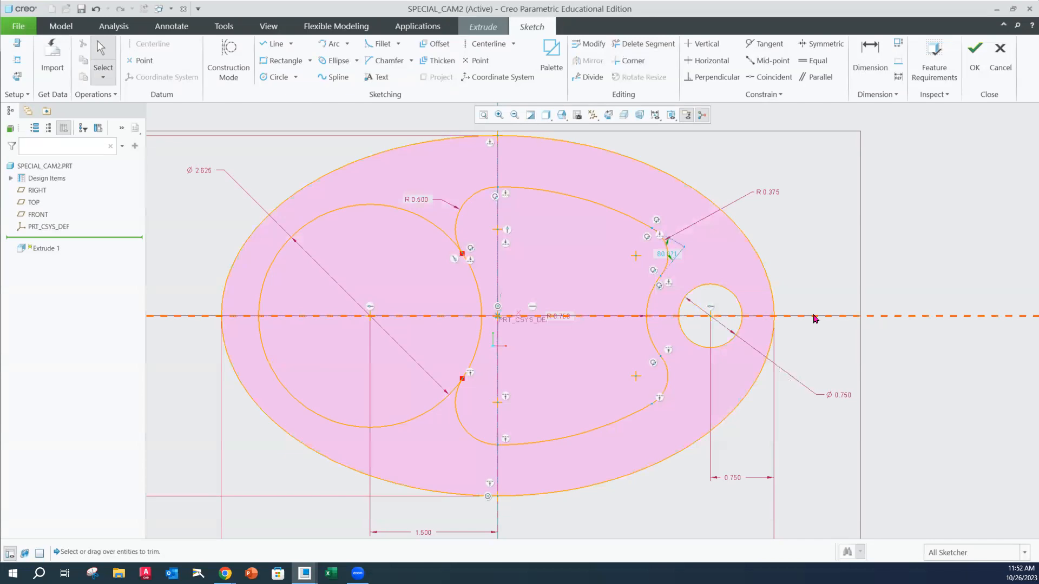
scroll(695, 403, "down", 2)
scroll(693, 398, "up", 4)
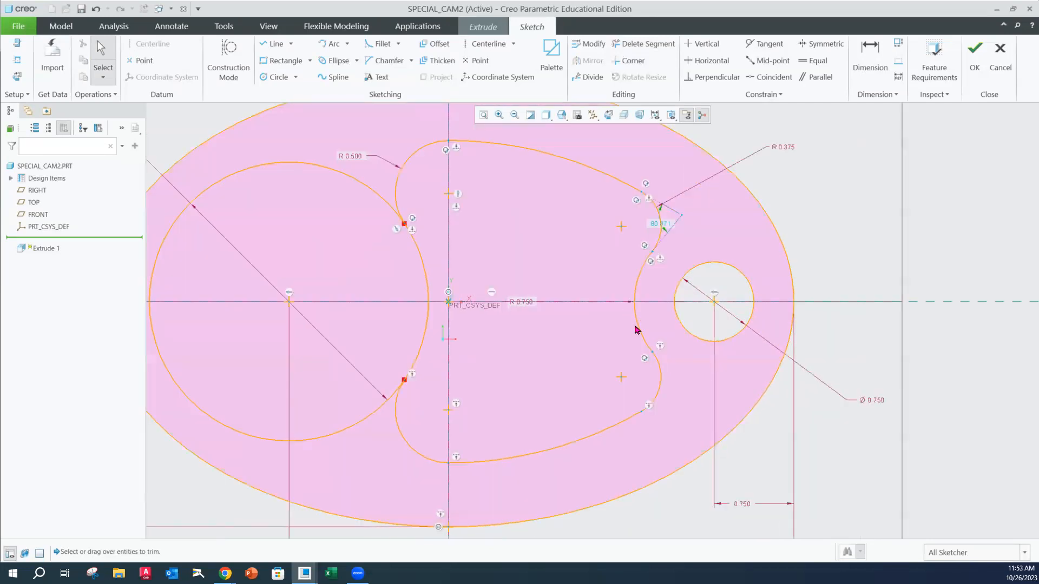
Move the R0.75 dimension label off the horizontal centreline into the lower part of the cutout
left_click_drag(528, 306, 567, 373)
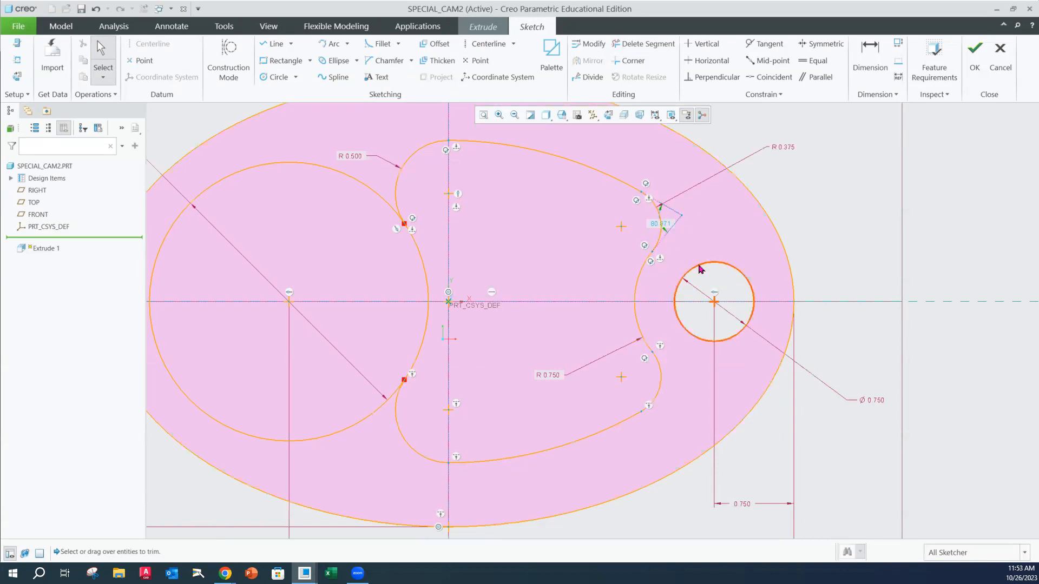
scroll(633, 328, "down", 4)
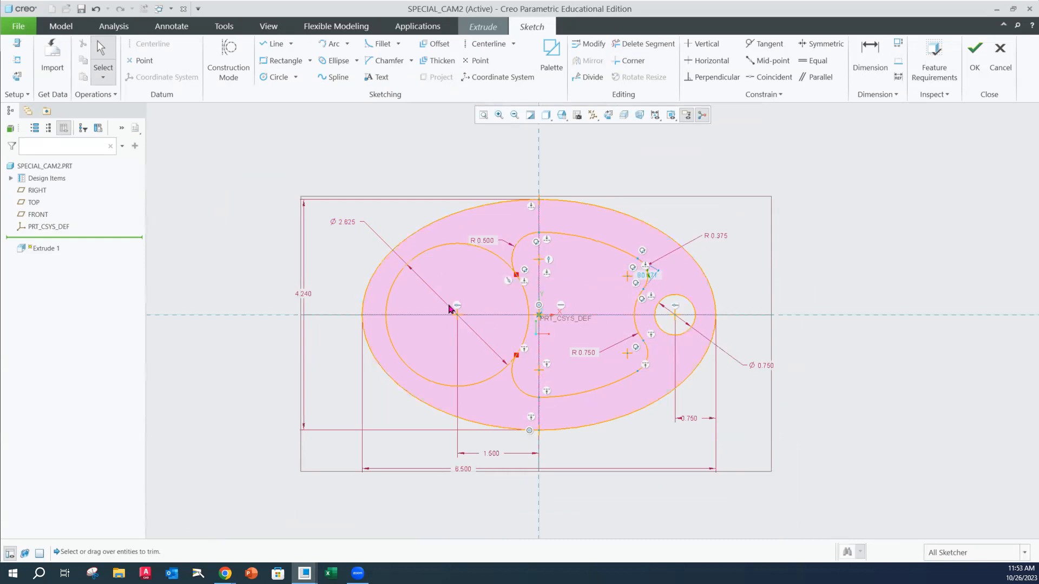
Insert a 5-sided pentagon from the sketcher palette outside the ellipse, on its left and below the horizontal axis
left_click(558, 72)
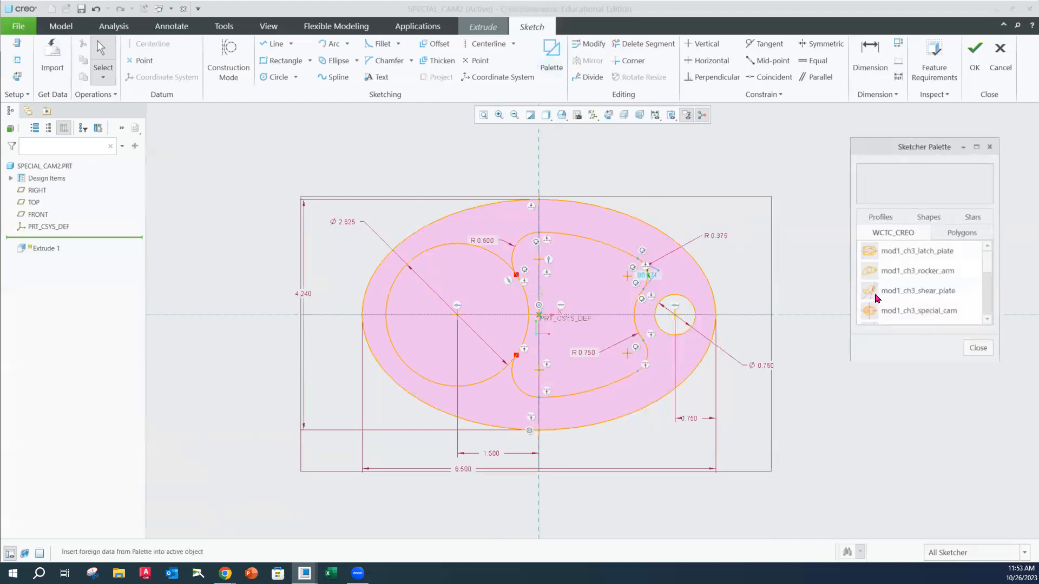
left_click(959, 237)
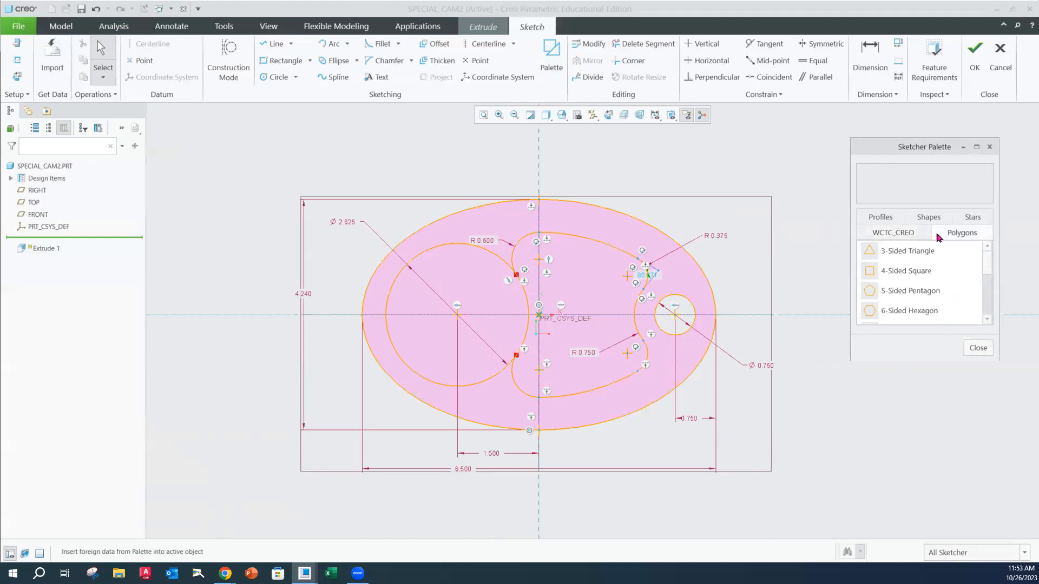
left_click(872, 294)
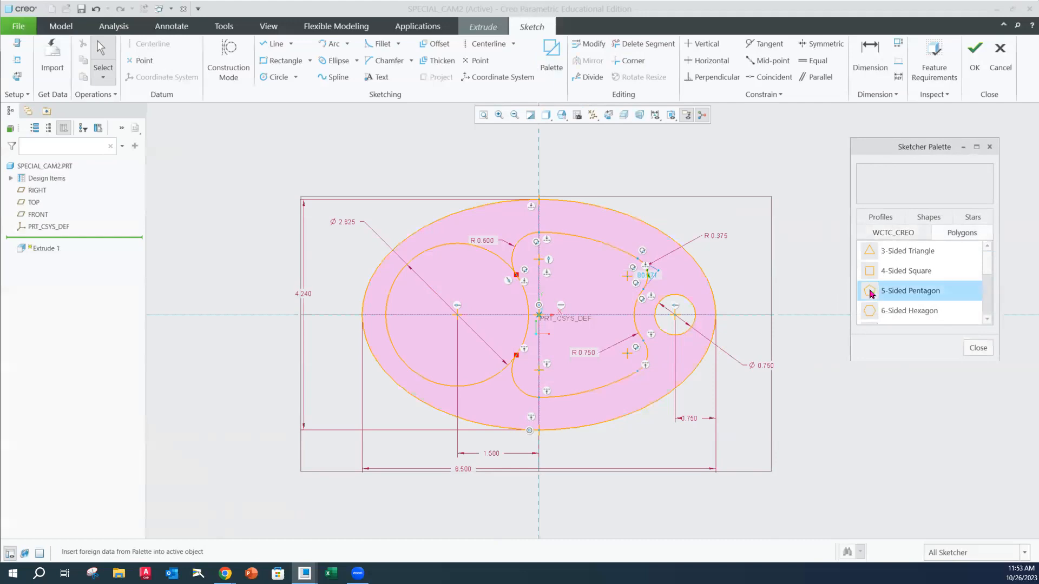
left_click_drag(872, 294, 357, 384)
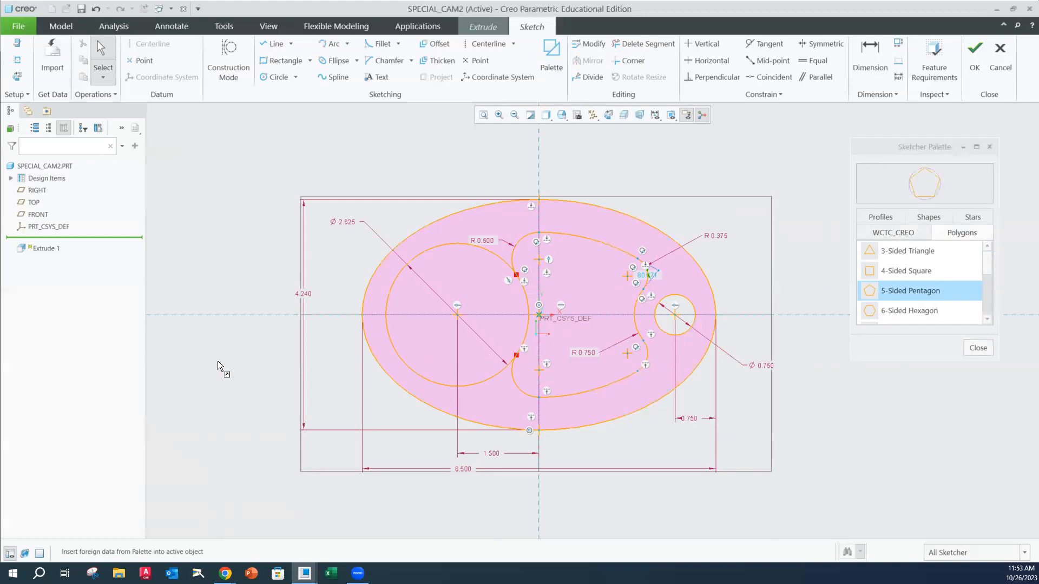
left_click_drag(245, 371, 245, 371)
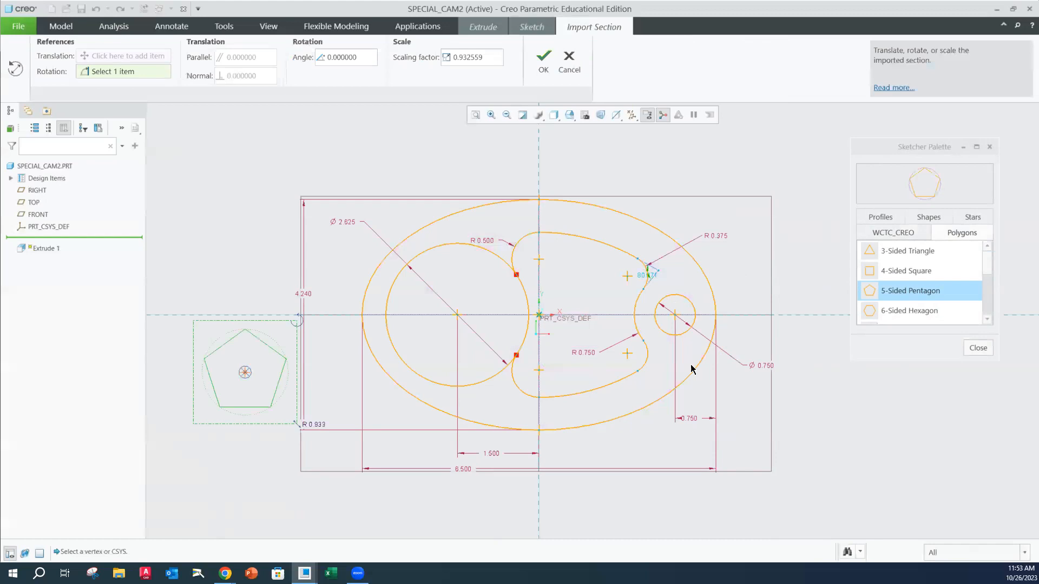
left_click(979, 348)
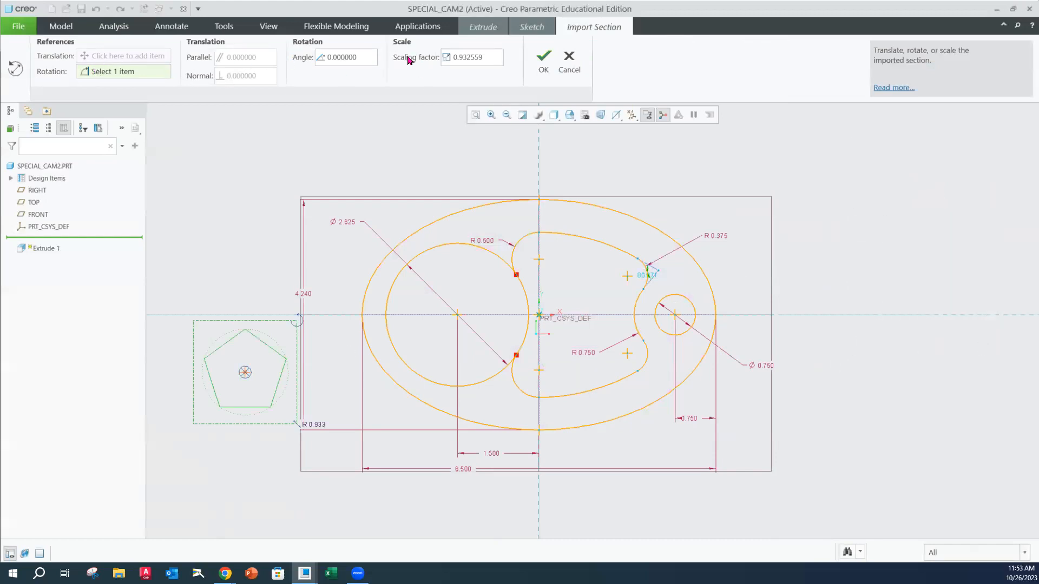
left_click(544, 59)
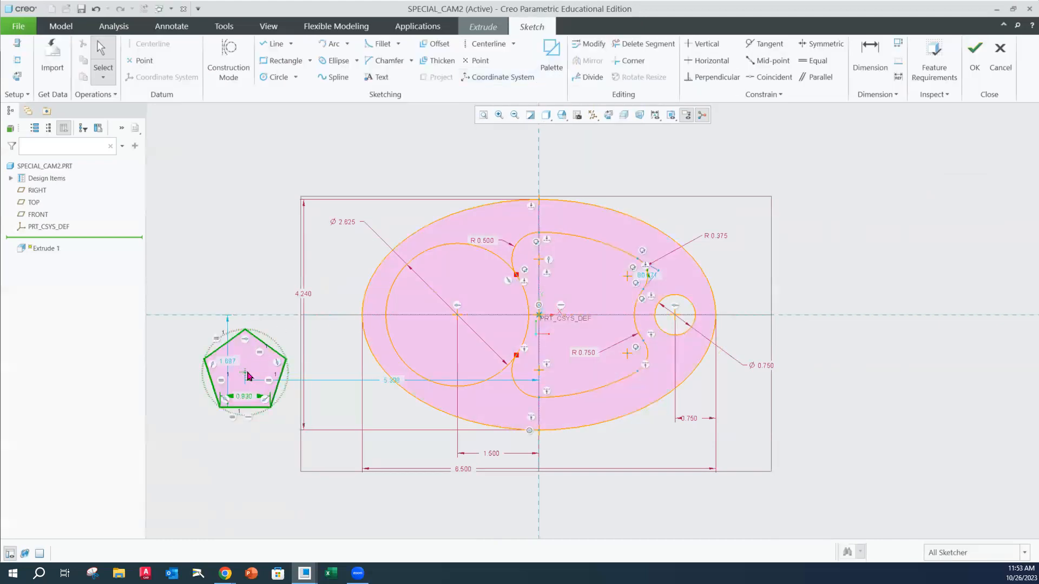
Move the pentagon's side dimension below the shape and set the side length to 1
scroll(255, 399, "up", 4)
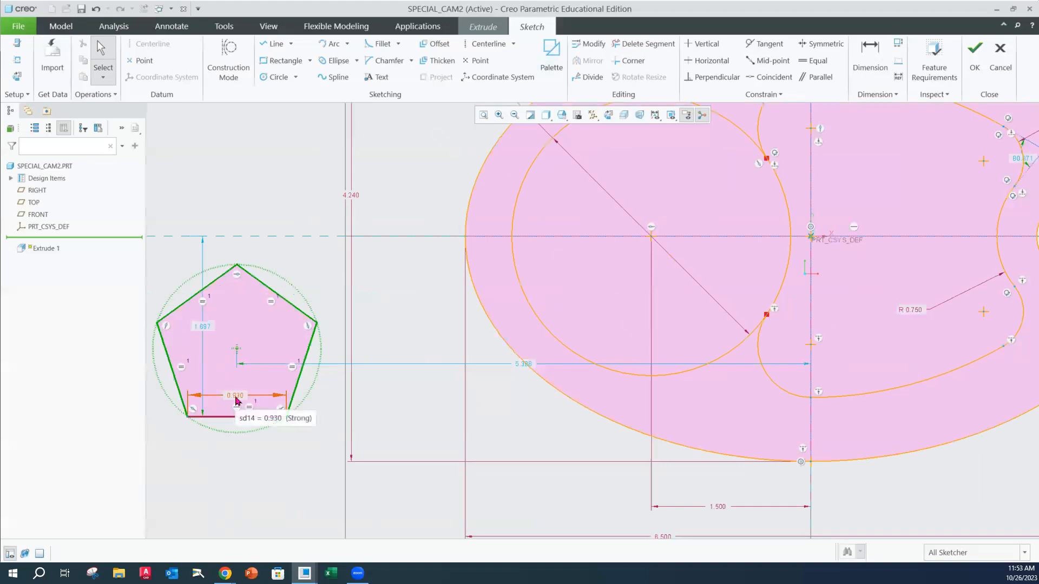
left_click_drag(237, 401, 235, 480)
double_click(236, 481)
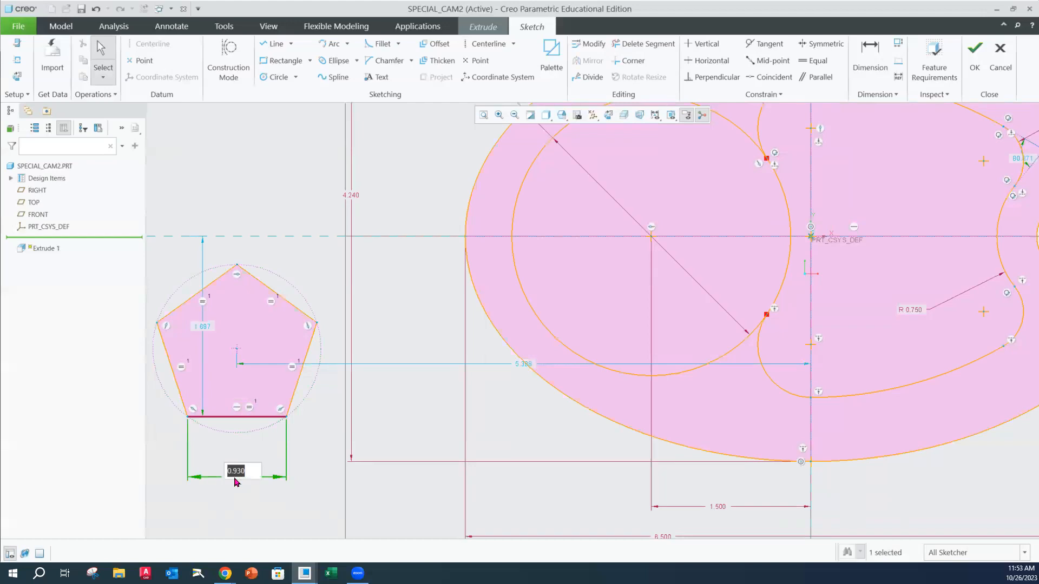
type("1")
key("Return")
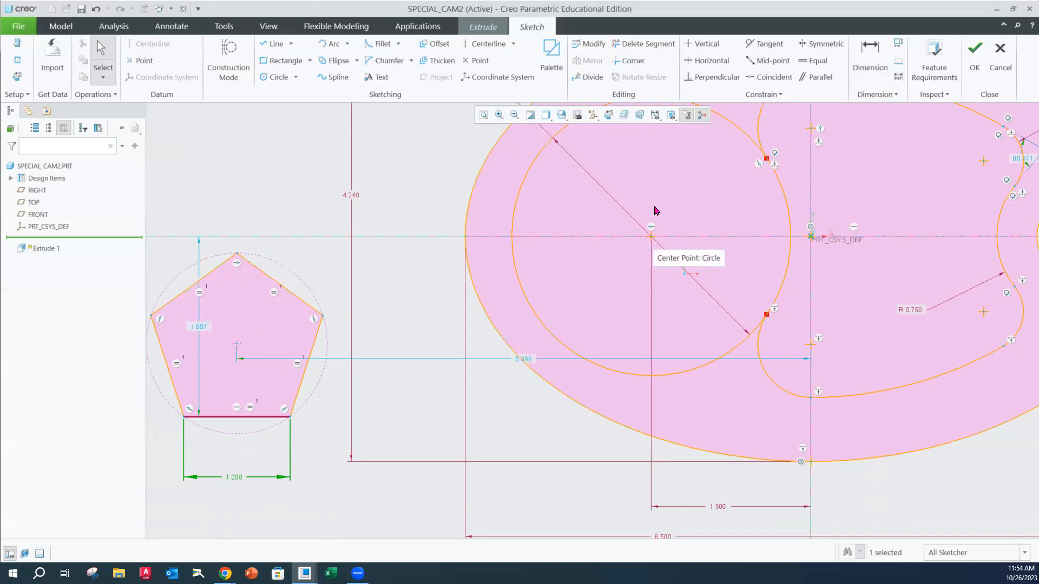
Make the pentagon's centre coincident with the centre of the 2.625 diameter circle
left_click(774, 80)
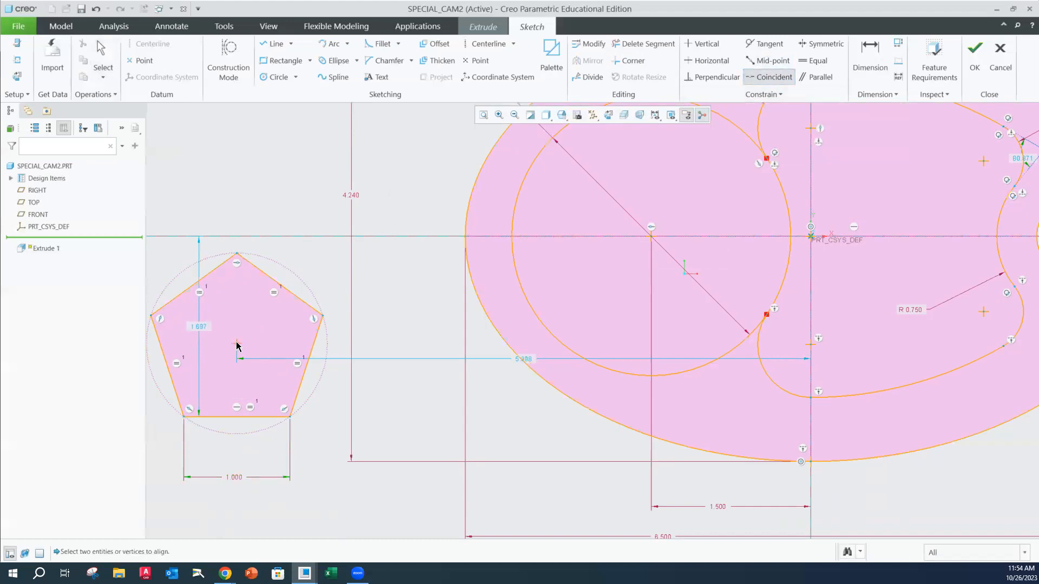
left_click(652, 238)
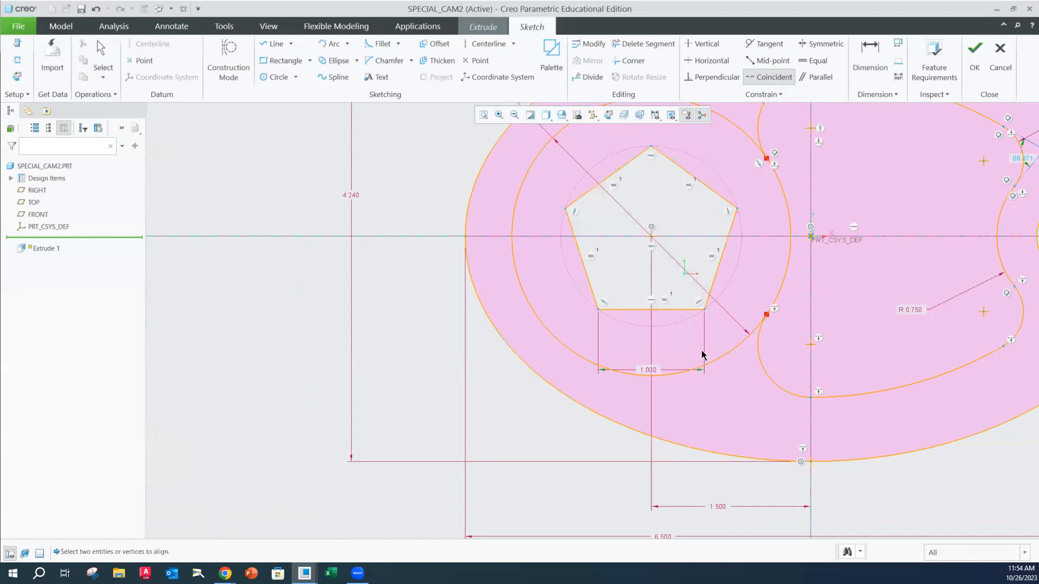
scroll(746, 276, "up", 1)
scroll(855, 294, "down", 2)
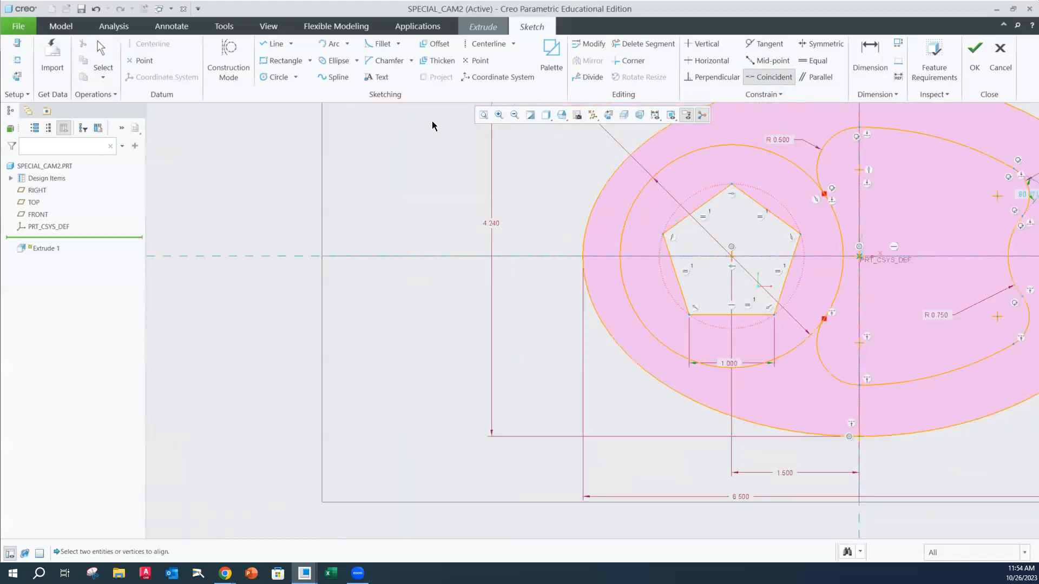
left_click(481, 116)
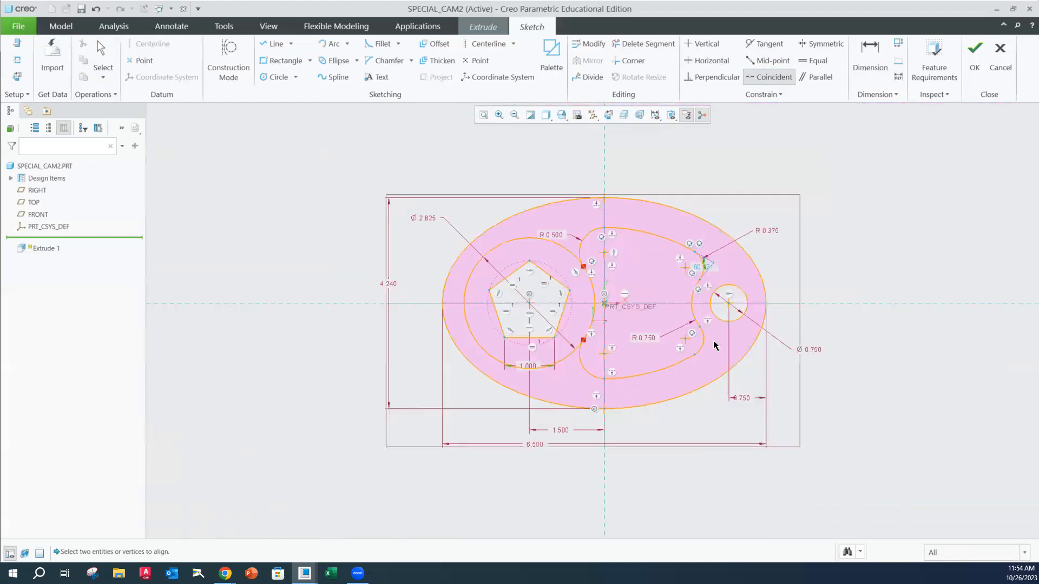
scroll(619, 327, "up", 1)
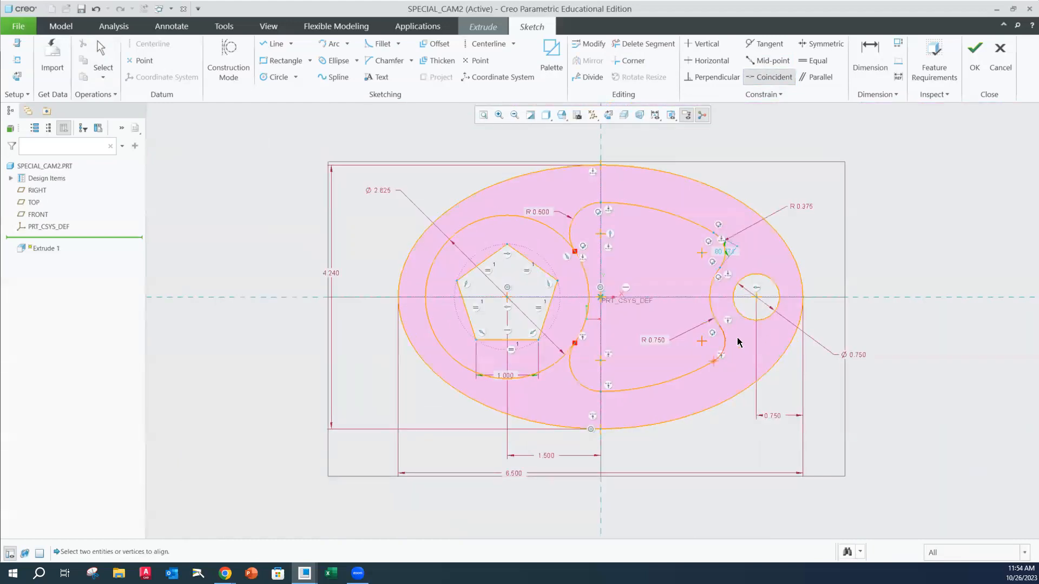
middle_click(997, 236)
Move the pentagon's side dimension below the ellipse and check the sketch against the feature requirements
left_click_drag(505, 380, 458, 443)
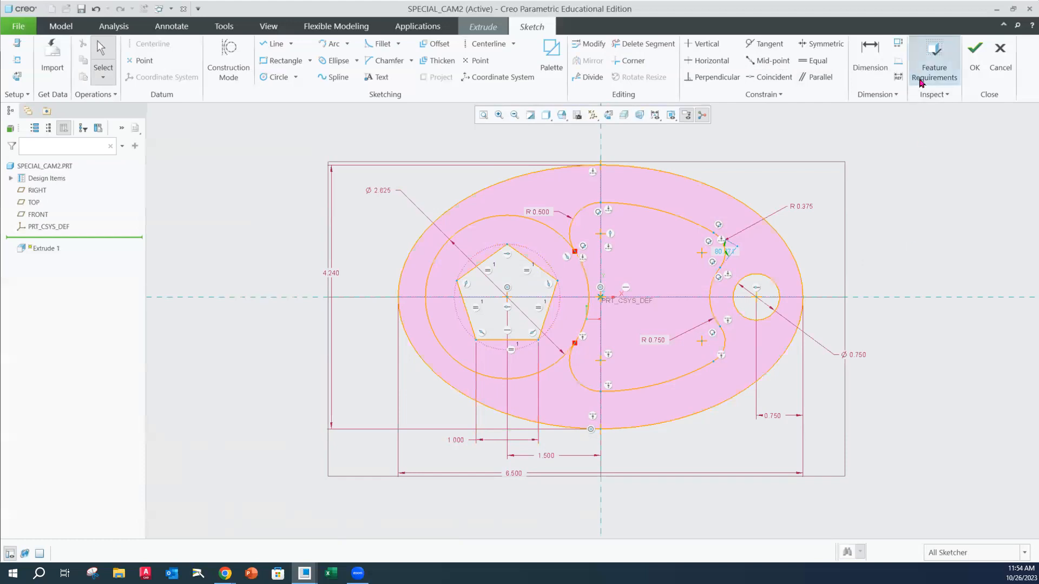
left_click(935, 59)
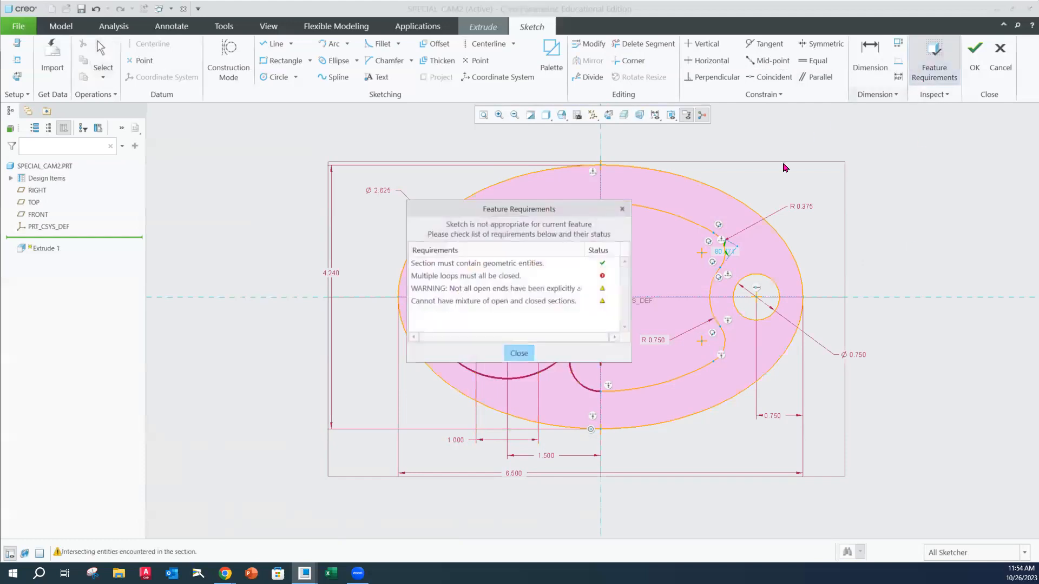
left_click(515, 354)
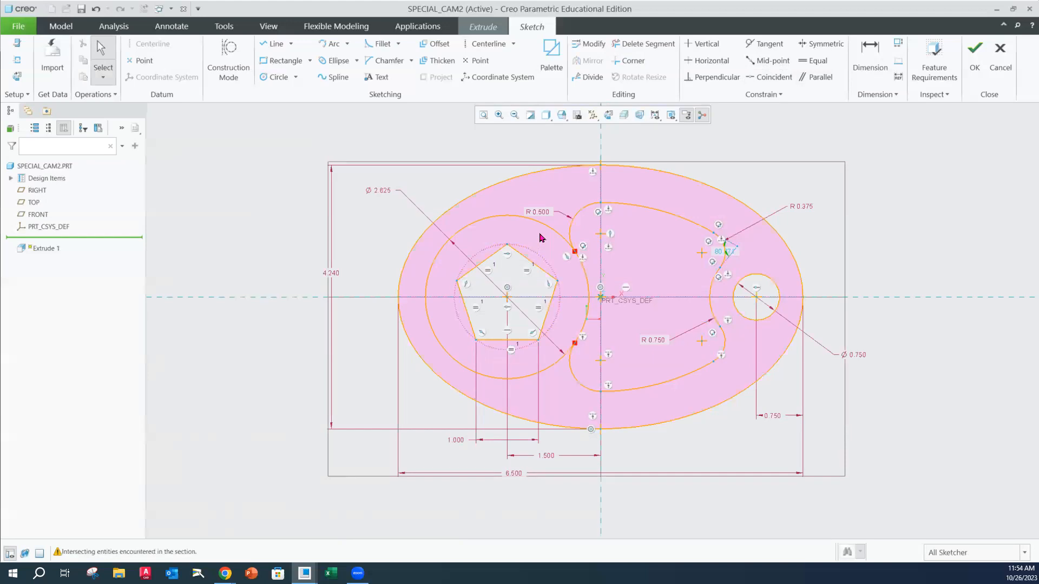
Reposition the R0.375 label and add reference dimensions for the upper arc's radius and the inner cutout's overall height
left_click_drag(800, 207, 777, 187)
left_click(900, 78)
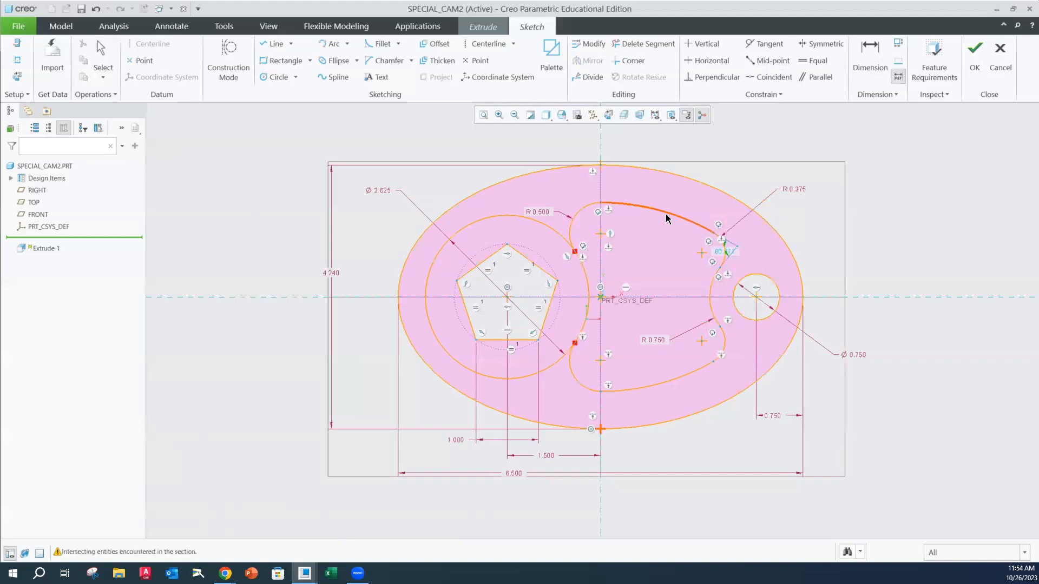
middle_click(714, 152)
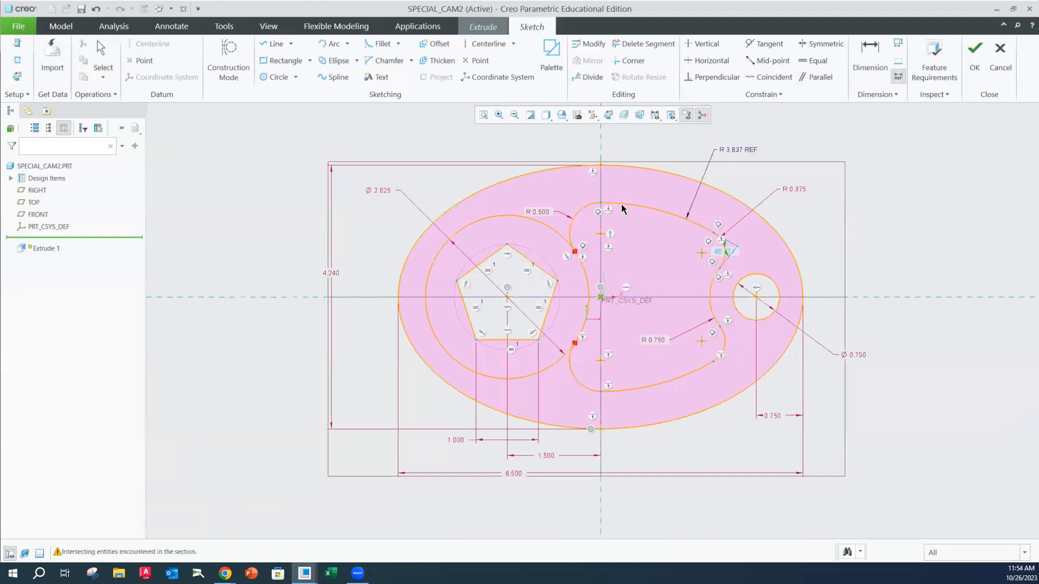
left_click(601, 392)
middle_click(629, 265)
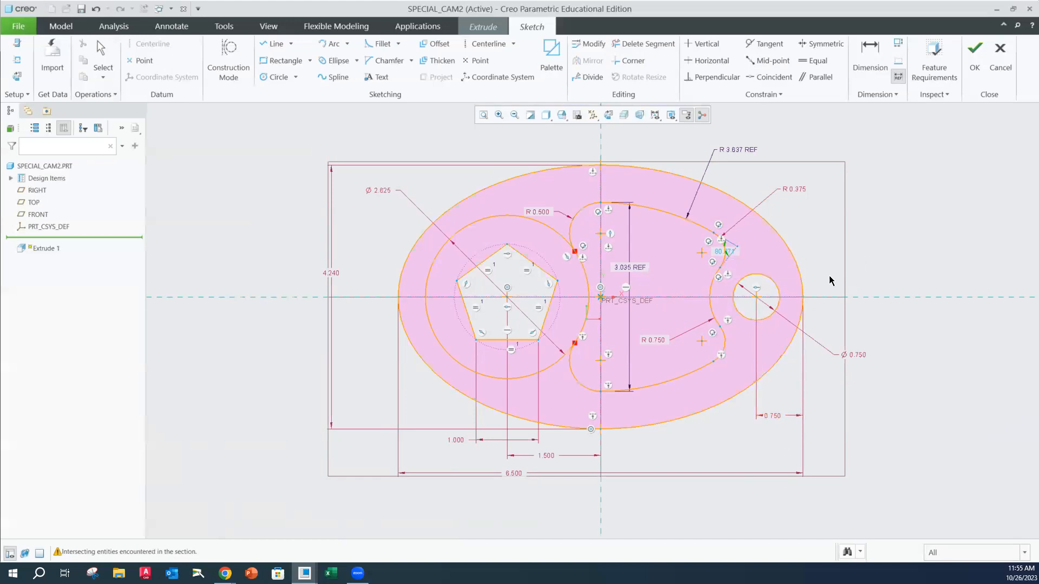
Switch to Chrome to compare the sketch with Figure 3-72 of the assignment and return to Creo
scroll(725, 251, "down", 3)
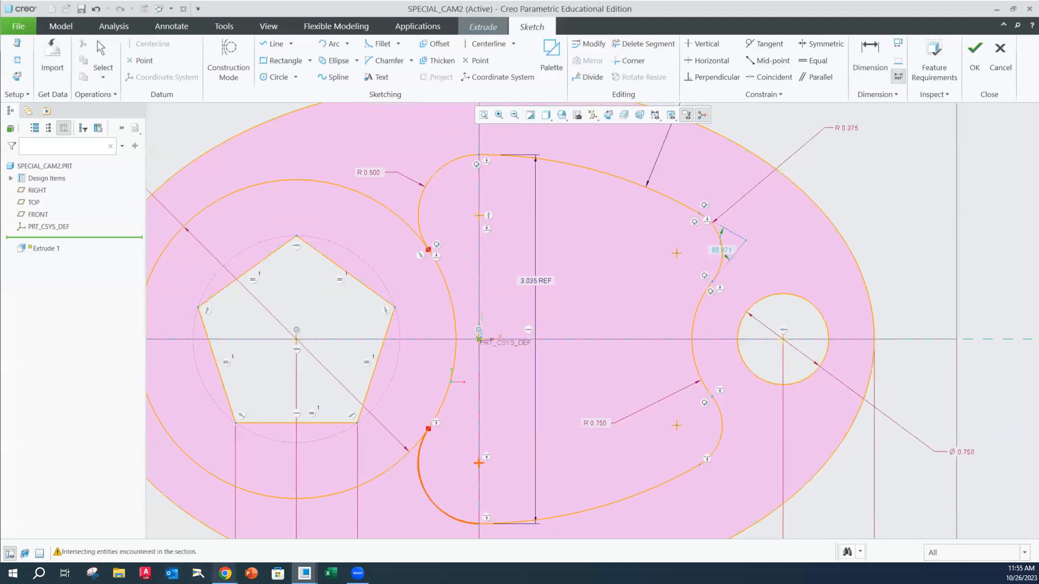
left_click(225, 574)
left_click(321, 540)
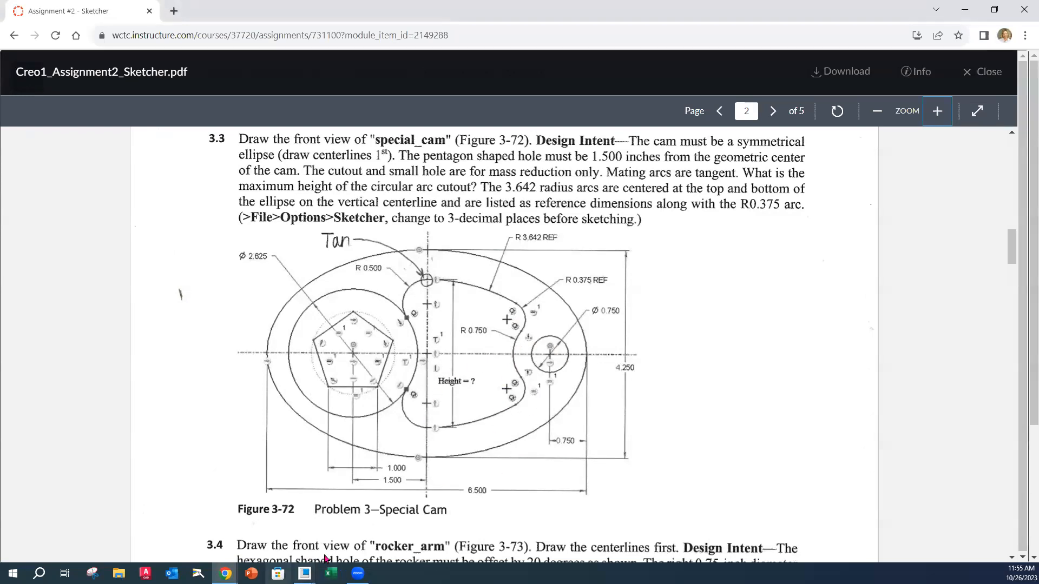
mouse_move(305, 574)
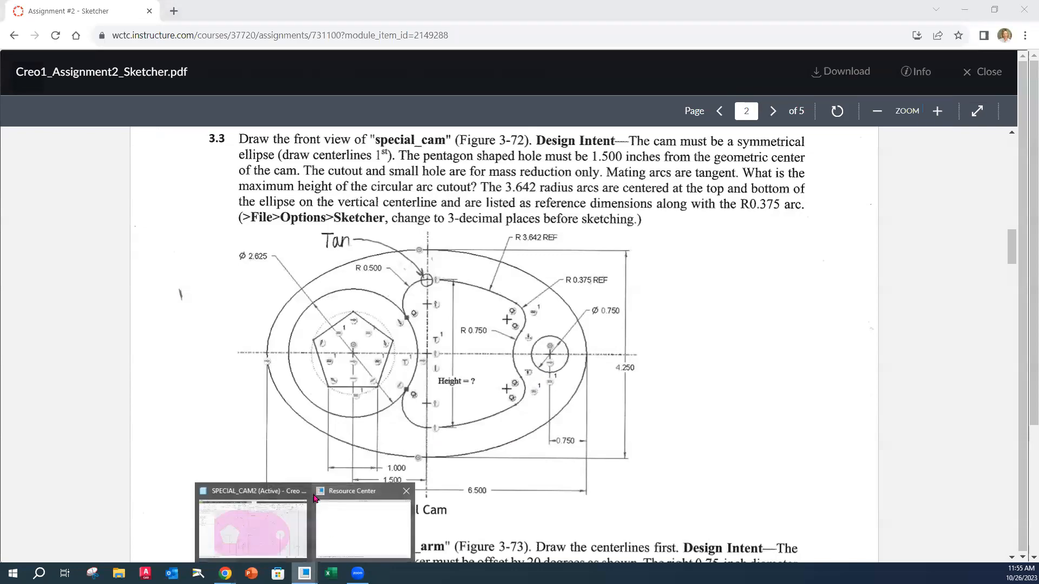
left_click(323, 508)
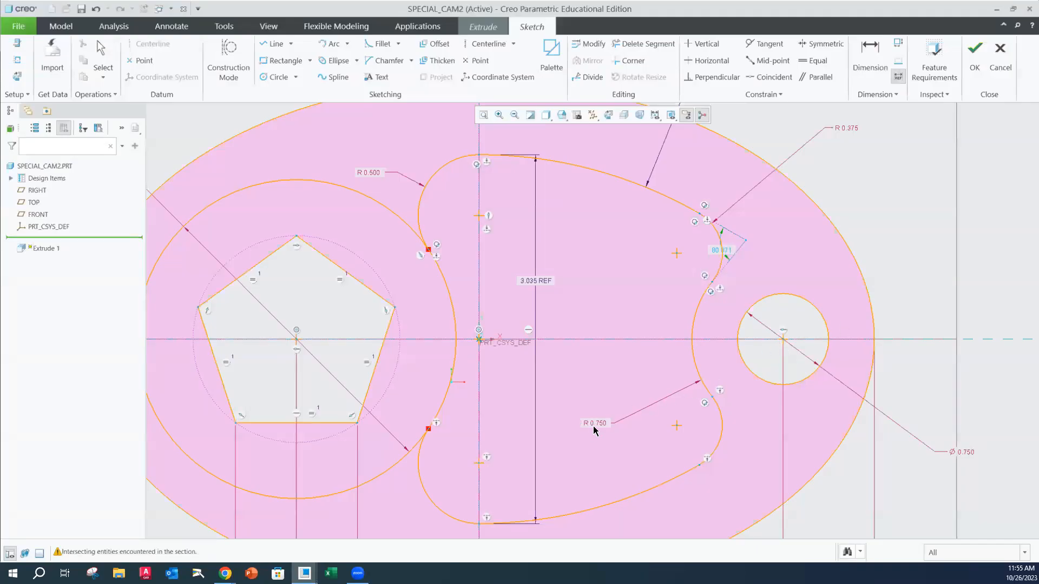
left_click(694, 365)
middle_click(793, 333)
middle_click(784, 336)
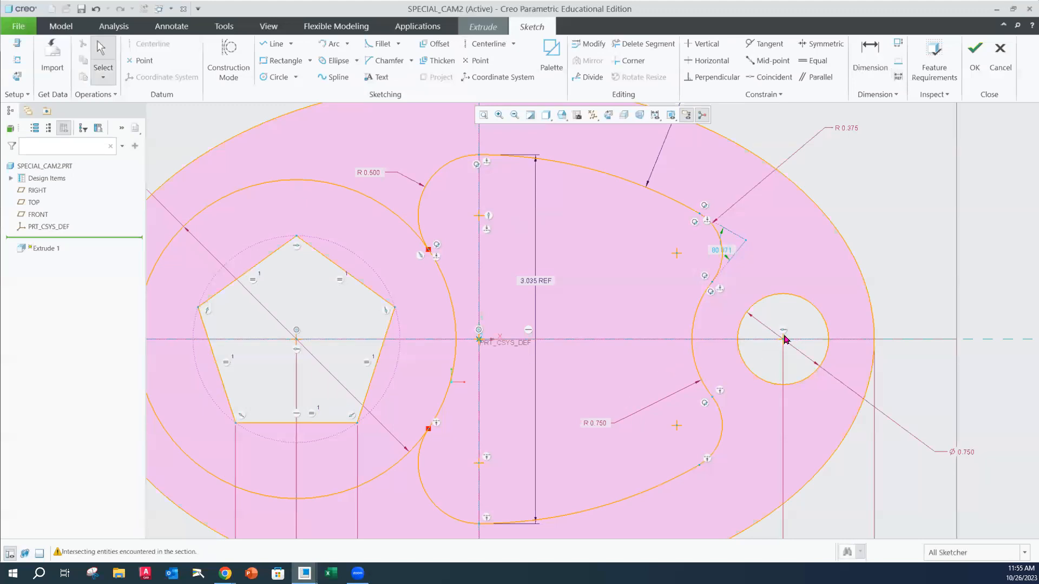
Make the R0.75 arc concentric with the 0.75 diameter circle using Coincident, deleting the conflicting Equal radii constraint
left_click(770, 77)
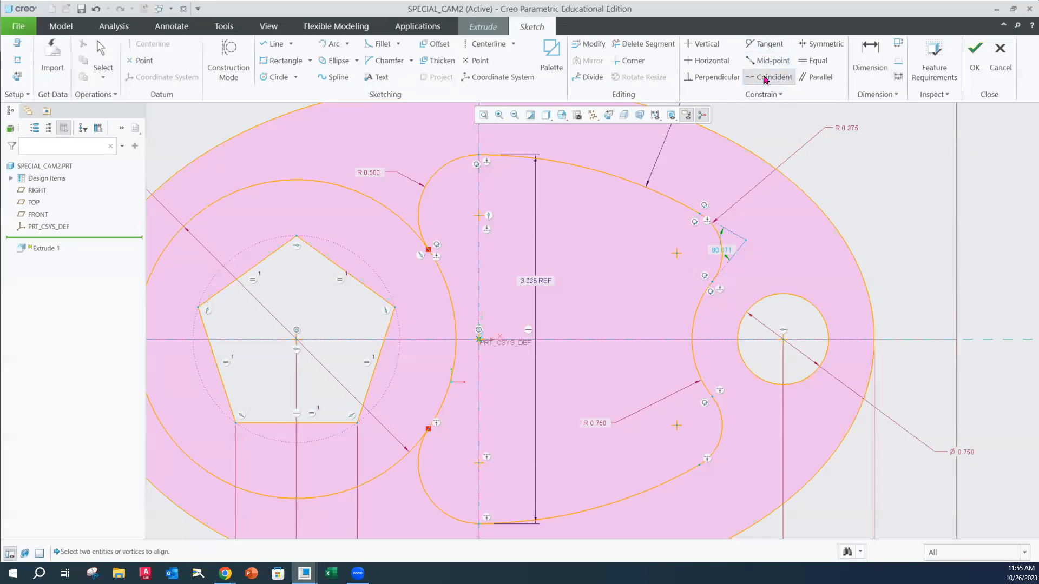
left_click(697, 314)
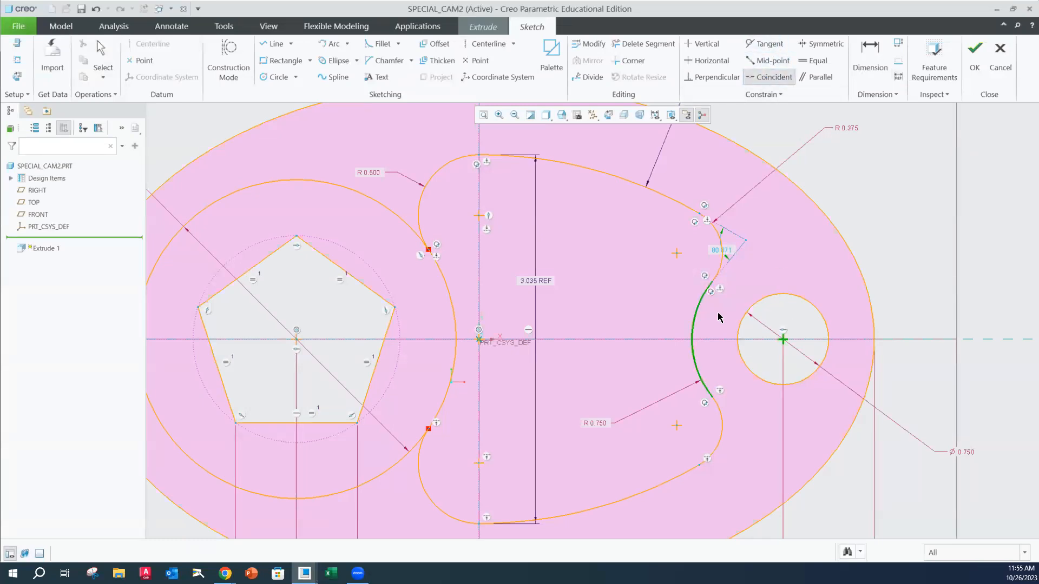
left_click(774, 308)
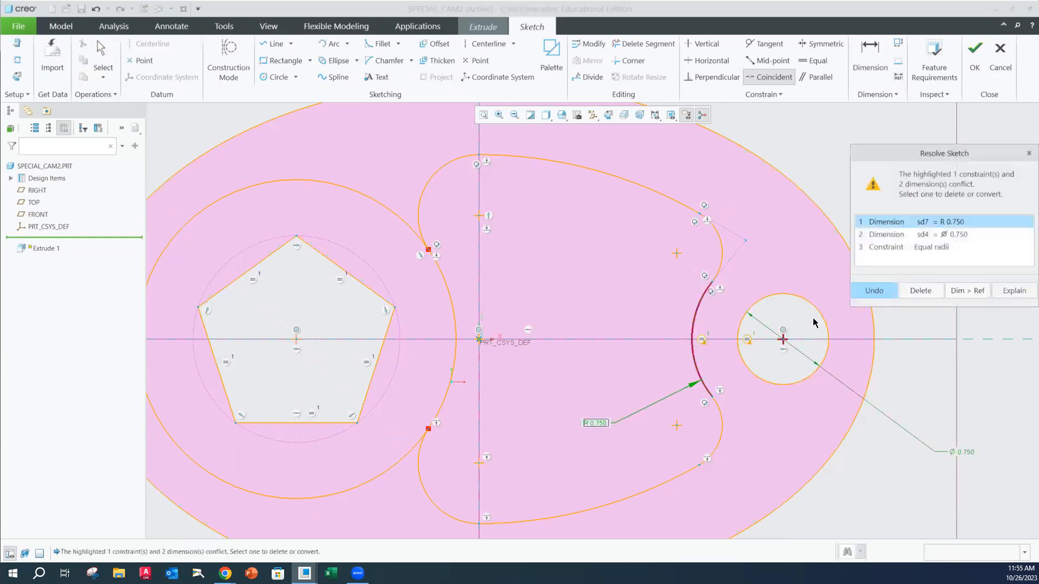
left_click(928, 252)
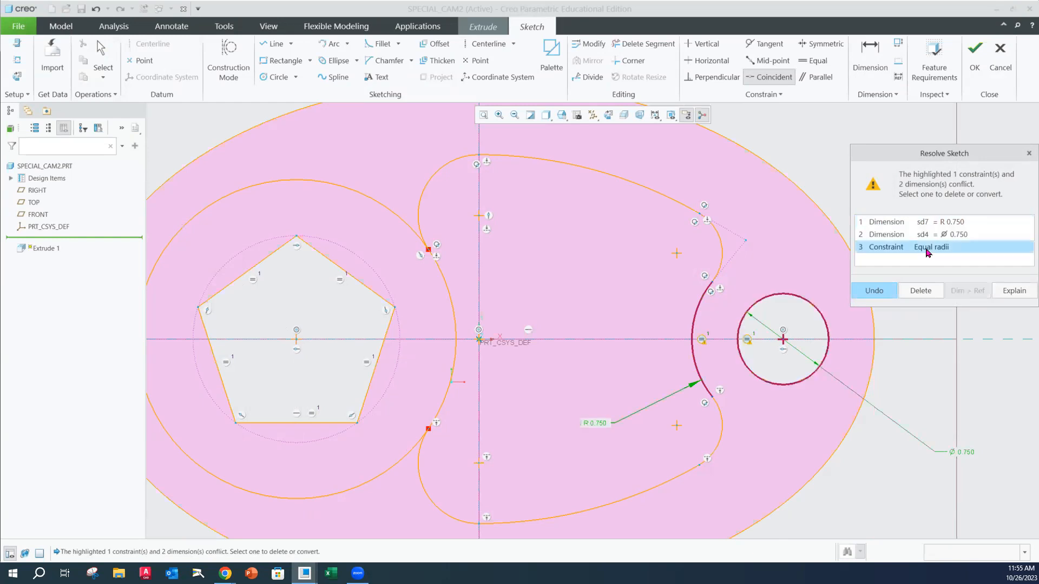
left_click(919, 292)
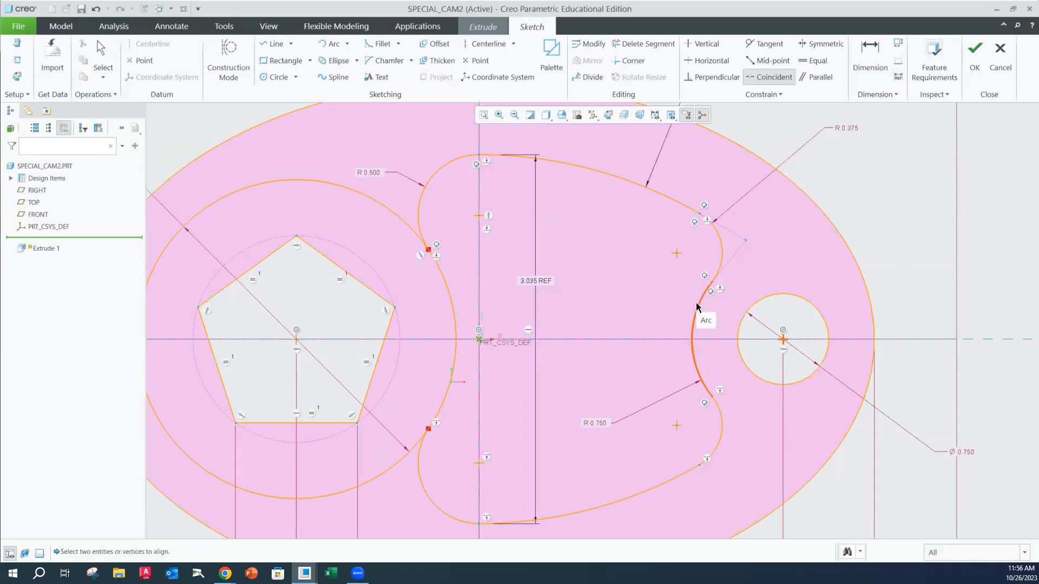
scroll(634, 326, "down", 1)
scroll(632, 354, "up", 3)
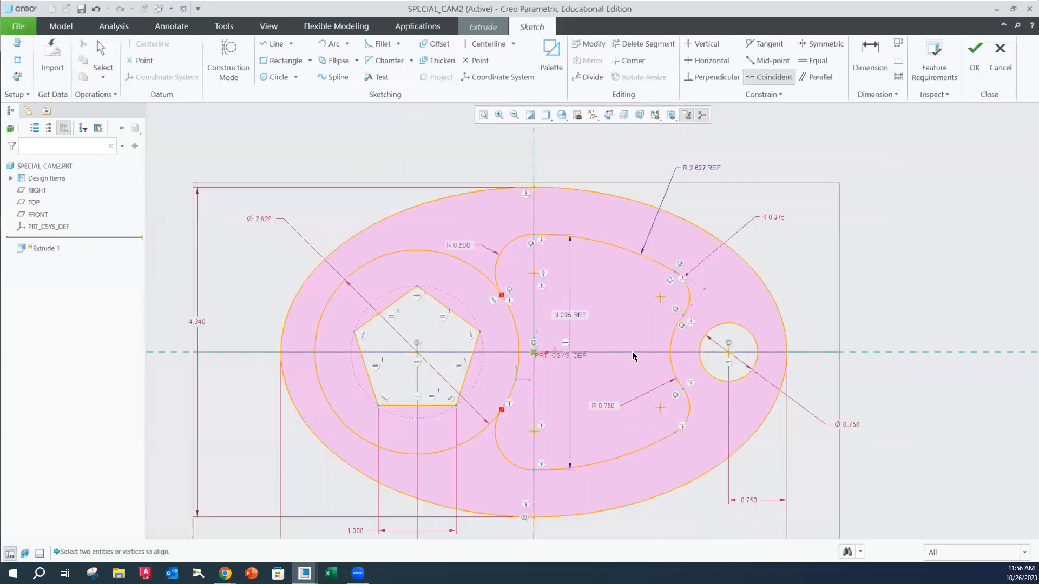
scroll(667, 405, "up", 1)
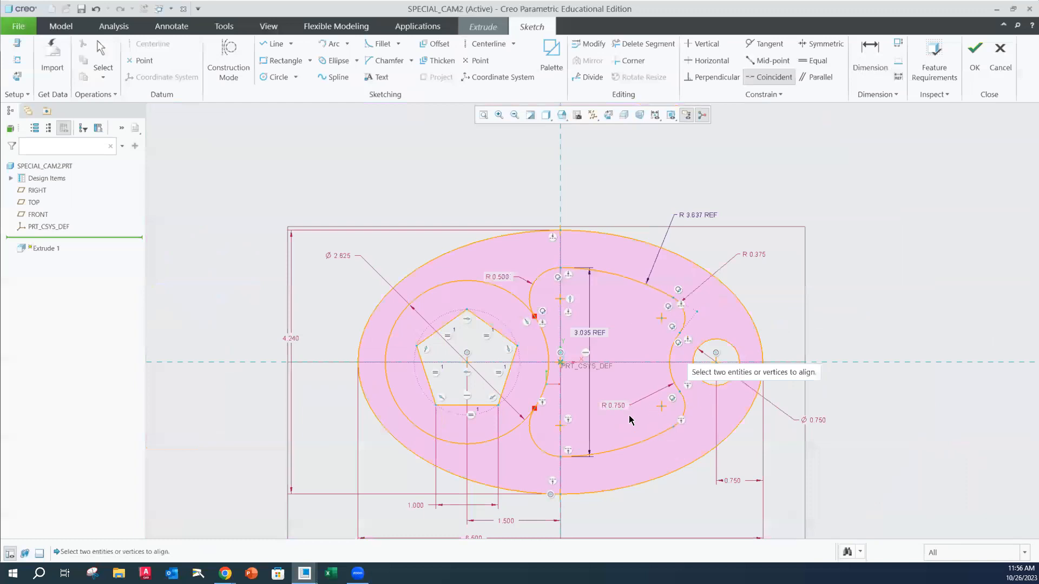
Capture a screen snip of the whole dimensioned cam sketch
key("Escape")
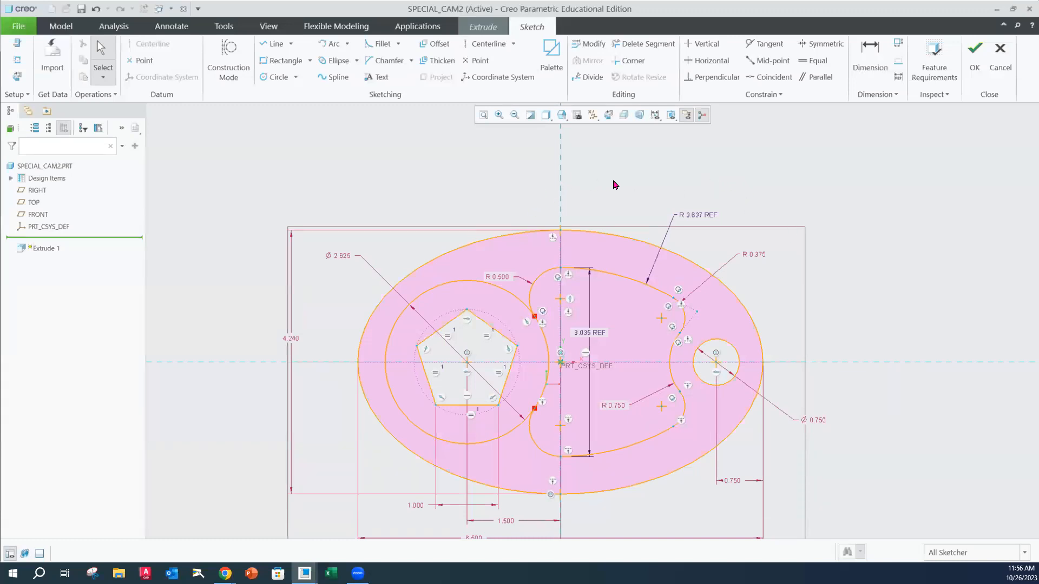
scroll(644, 346, "up", 2)
scroll(627, 396, "down", 3)
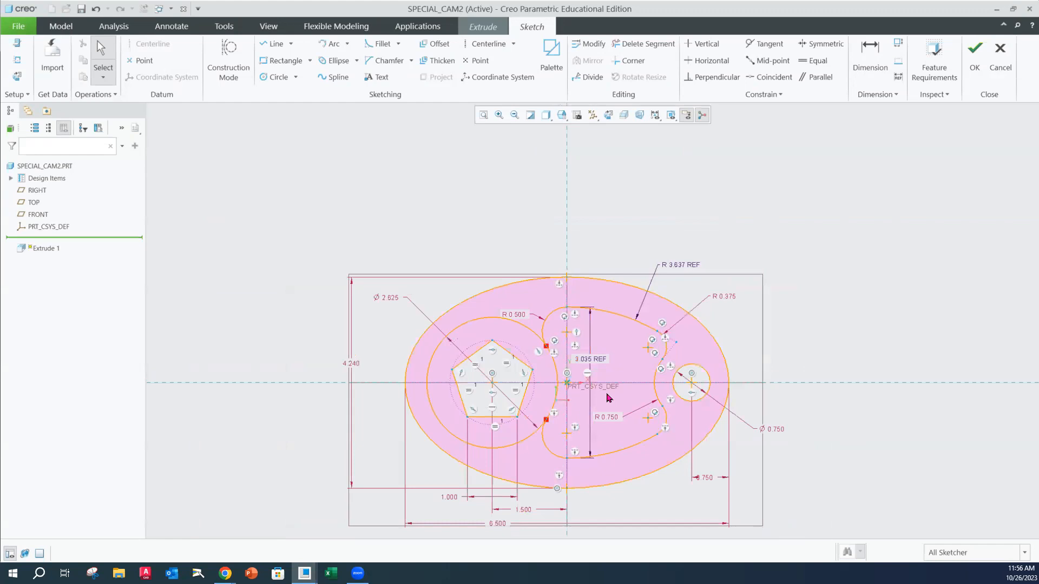
middle_click_drag(660, 387, 676, 316, "shift")
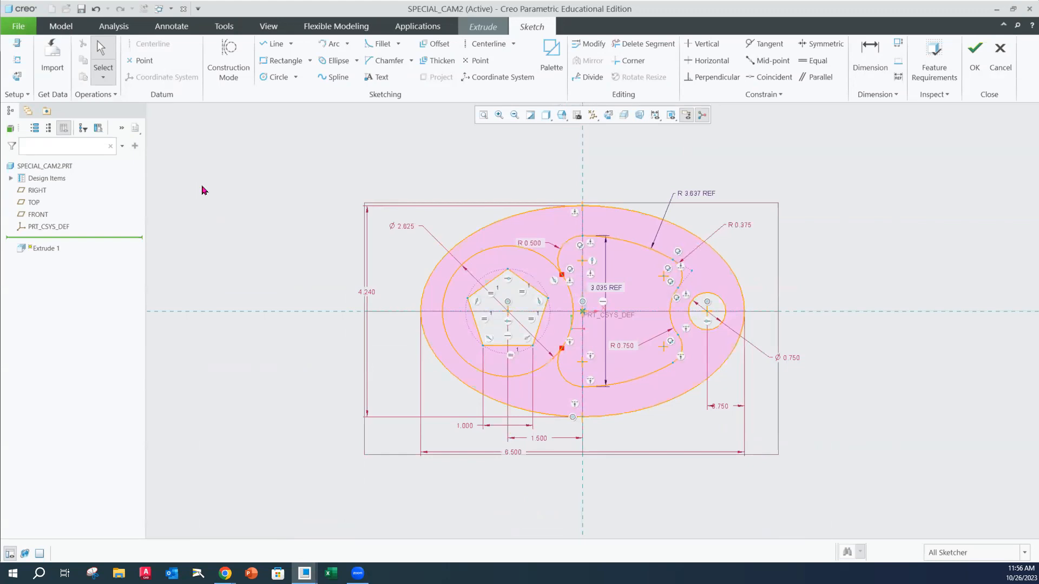
key("super+shift+s")
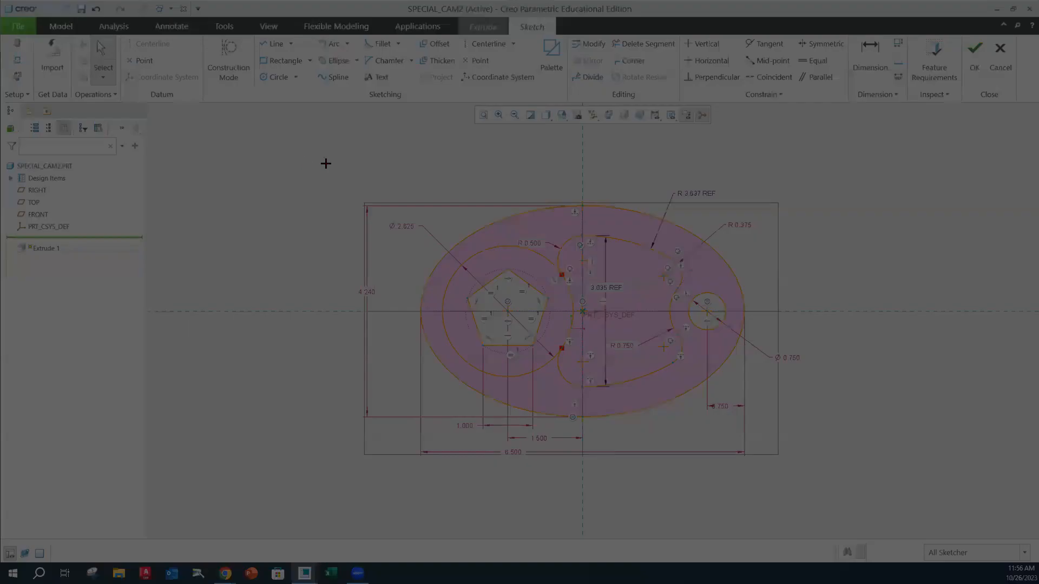
mouse_move(342, 154)
left_mouse_down()
mouse_move(859, 484)
mouse_move(816, 478)
left_mouse_up()
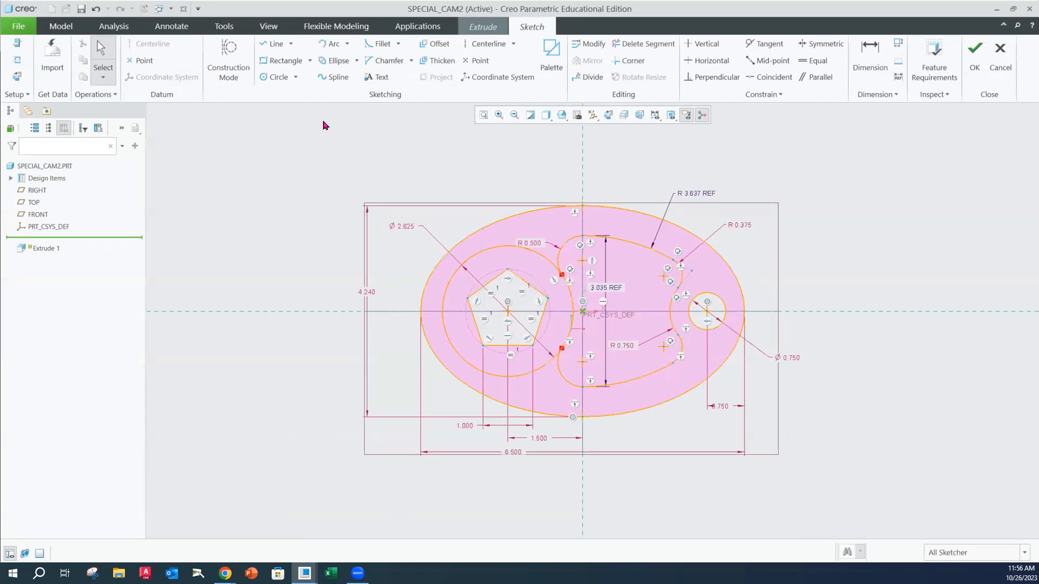
Trim away the 2.625 diameter circle's arcs outside the inner cutout and check the sketch against the feature requirements
left_click(644, 43)
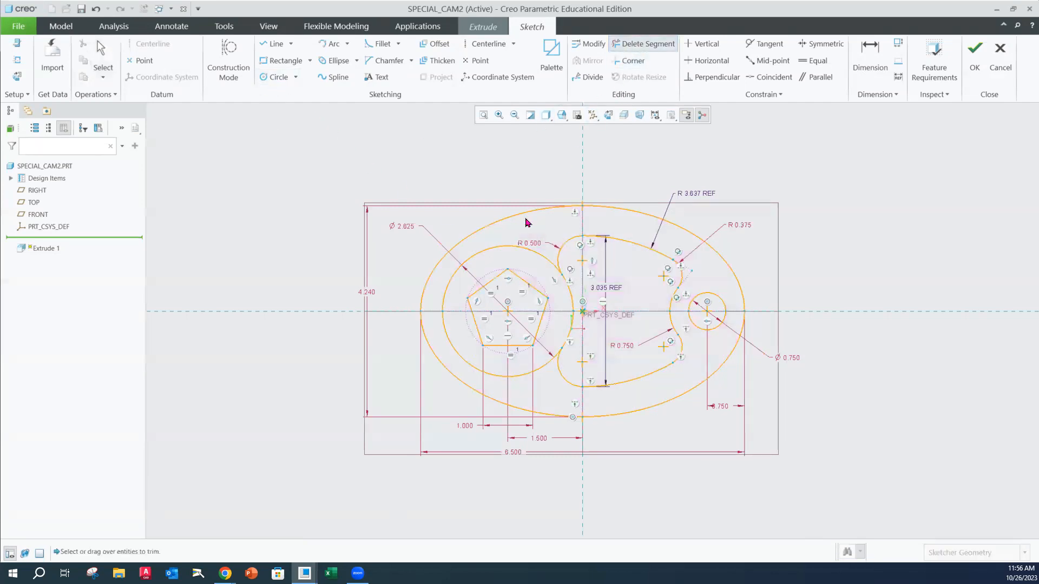
left_click(502, 252)
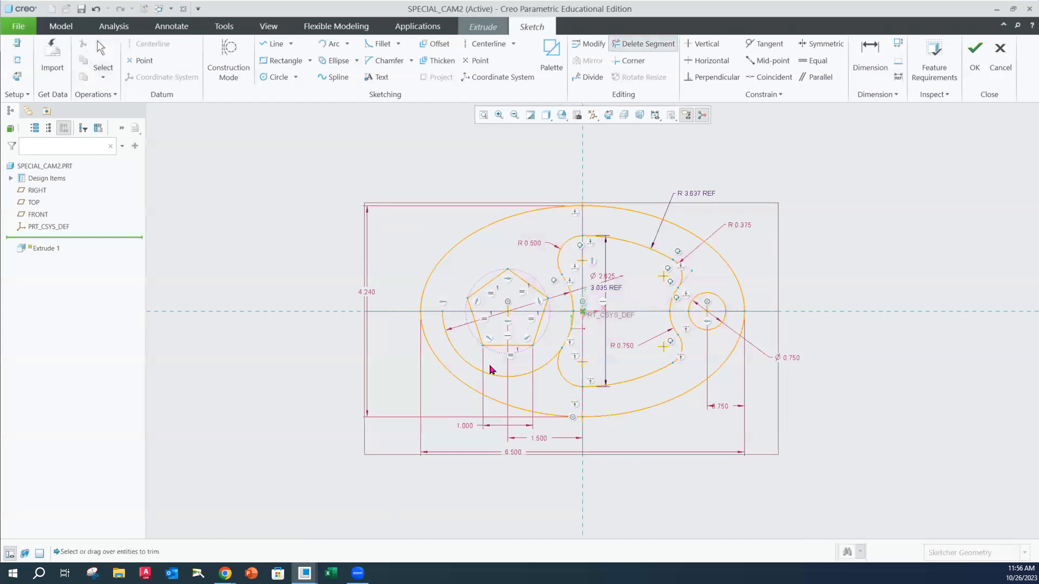
left_click(539, 369)
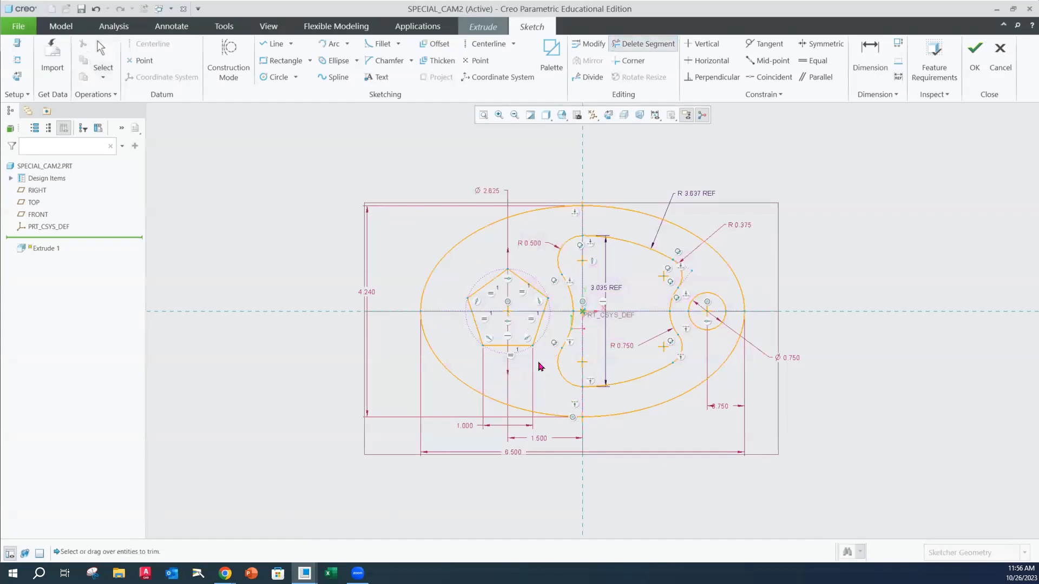
middle_click(828, 234)
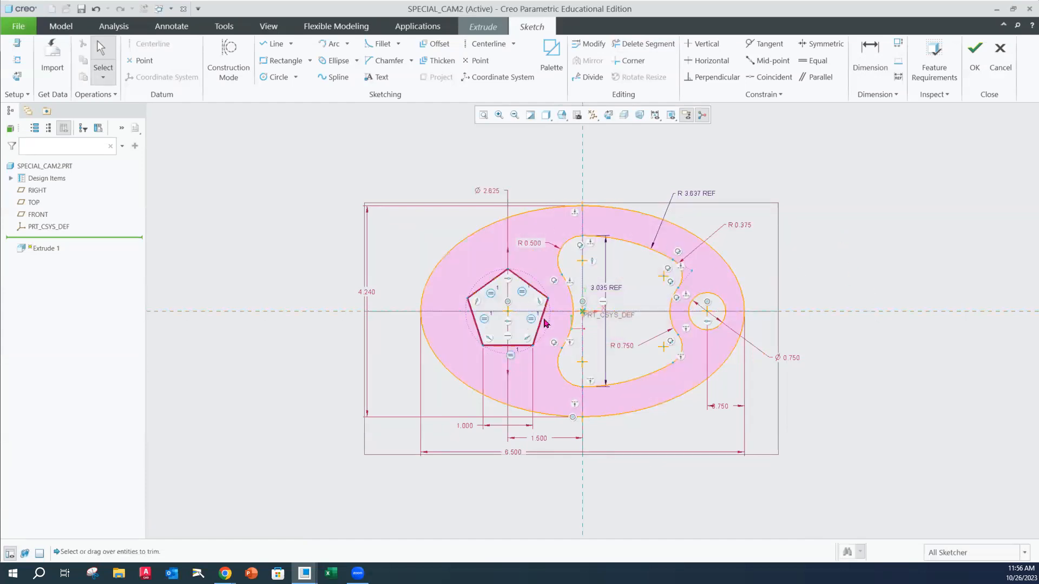
left_click(934, 58)
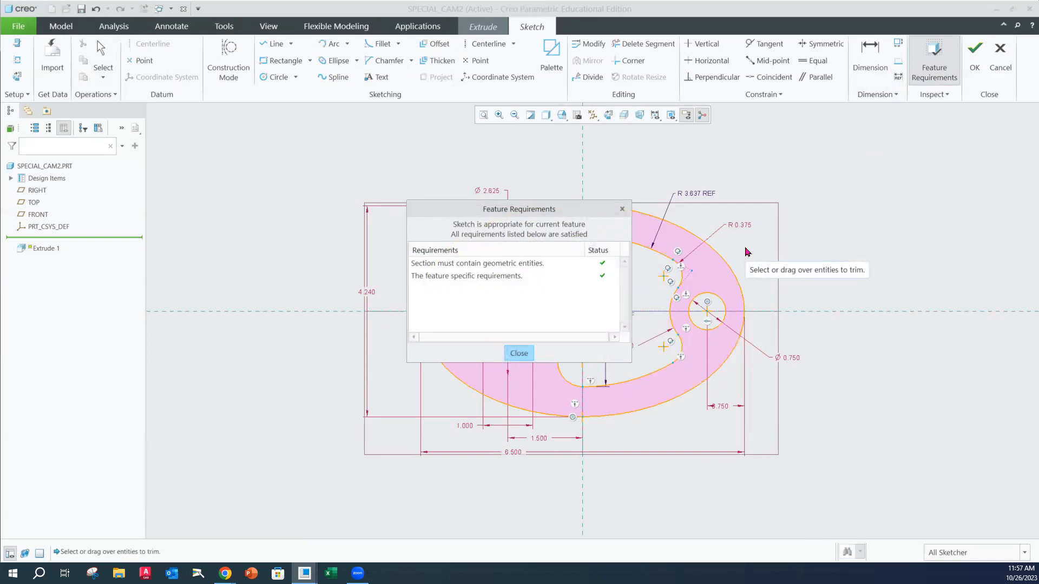
left_click(519, 353)
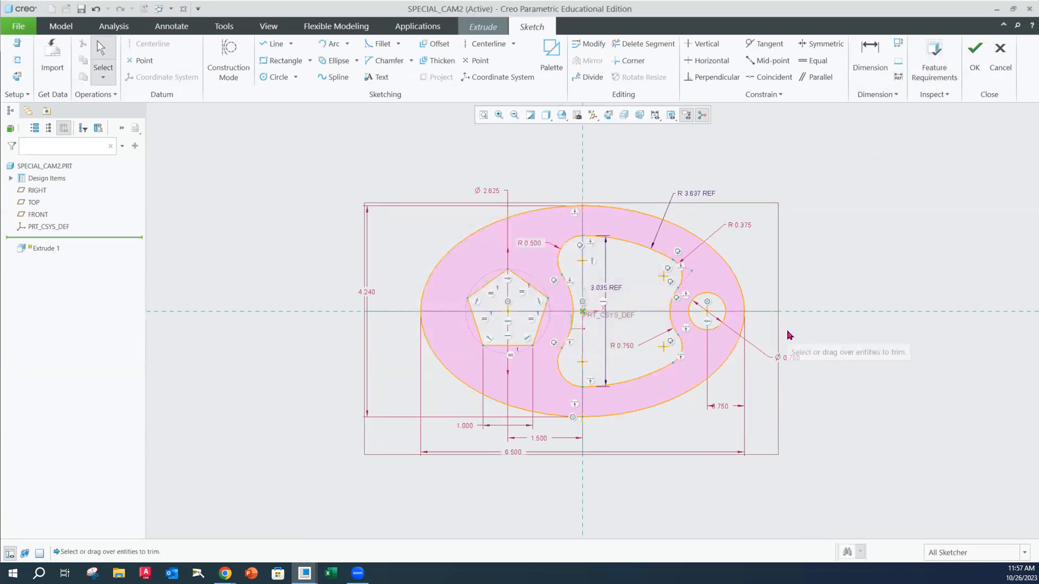
Finish the sketch and extrude it as a solid to a depth of 0.25
left_click(978, 75)
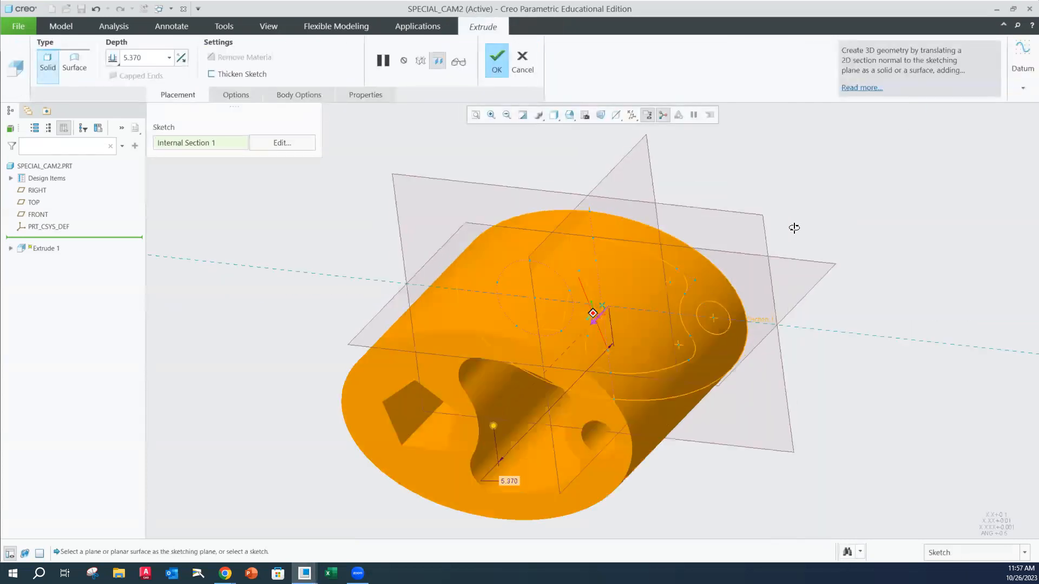
double_click(160, 54)
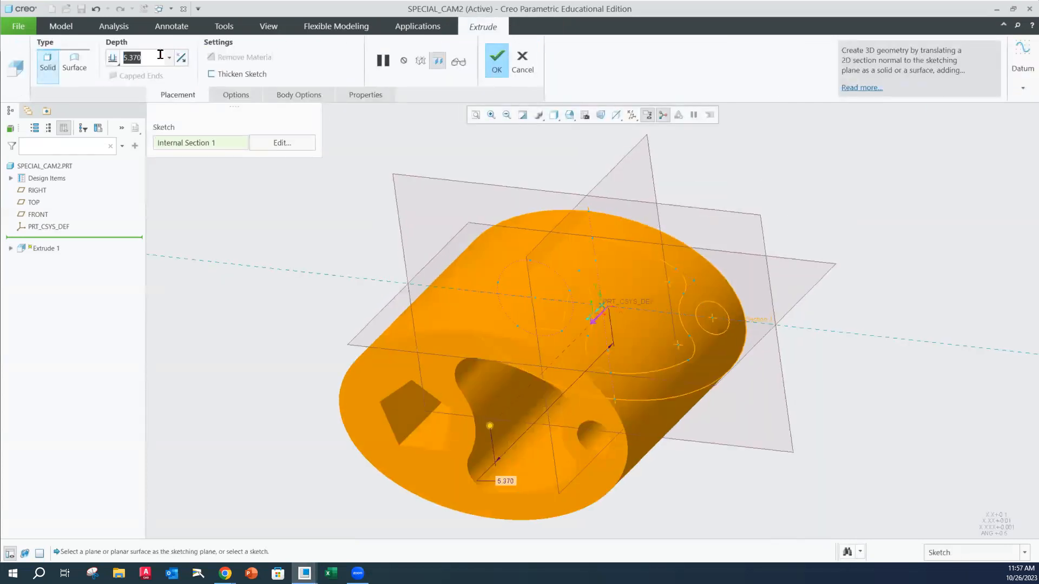
type(".2")
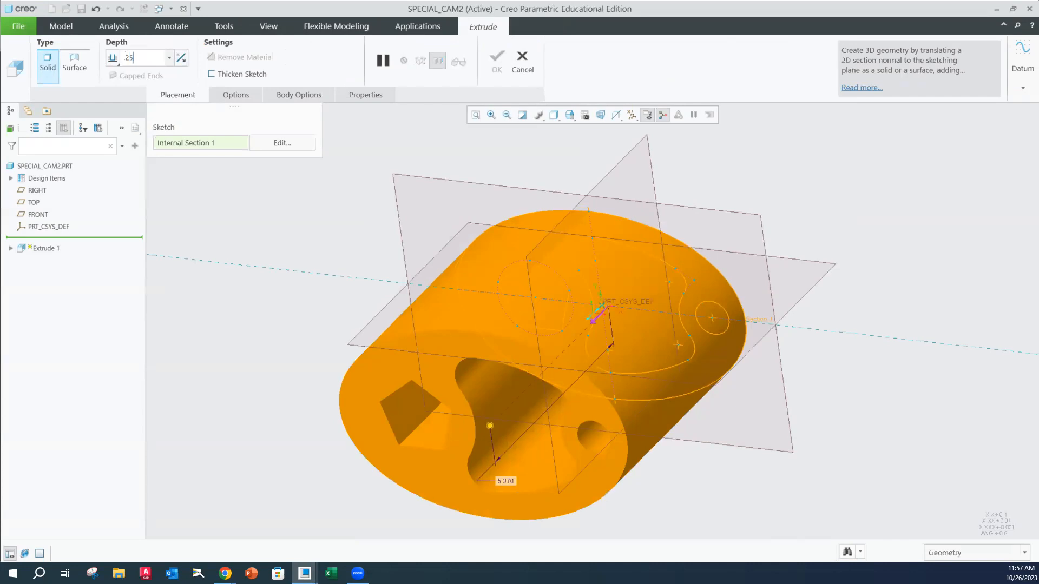
type("5")
key("Return")
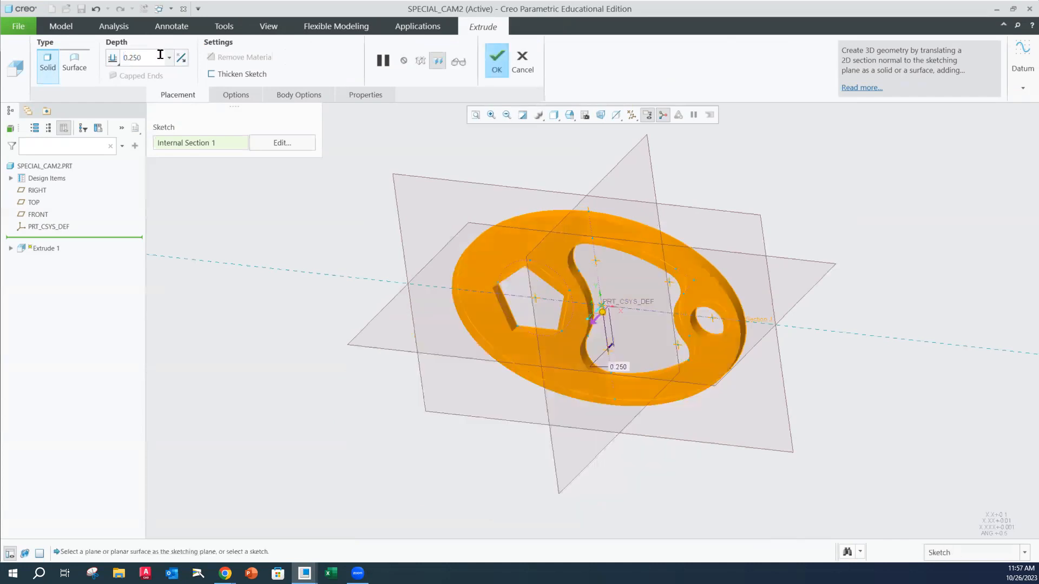
left_click(503, 70)
Save the part SPECIAL_CAM2.PRT in the WCTC_CREO folder
left_click(19, 26)
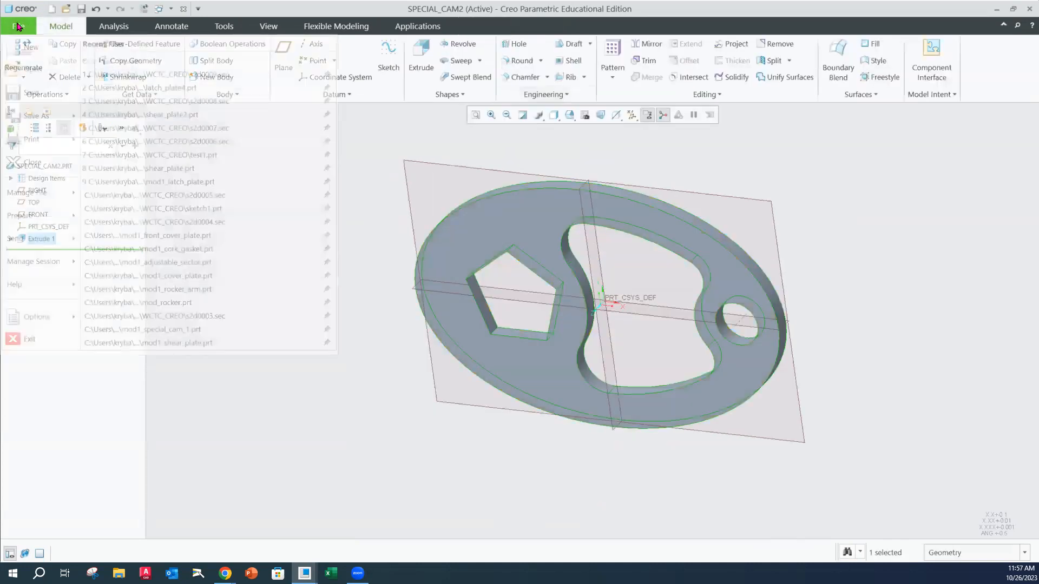
left_click(28, 117)
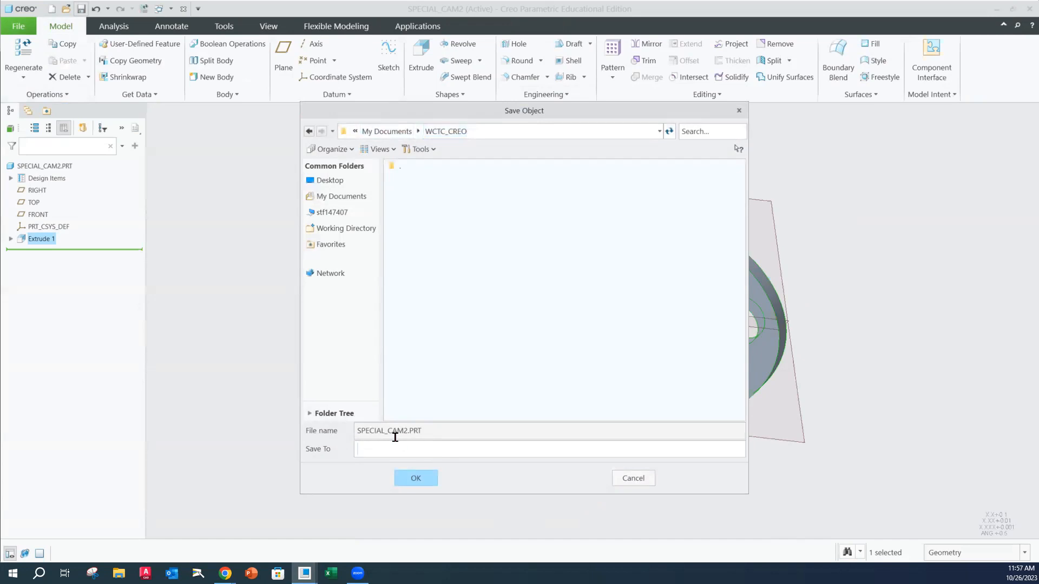
left_click(415, 478)
mouse_move(386, 352)
middle_mouse_down()
mouse_move(370, 303)
mouse_move(332, 334)
mouse_move(385, 310)
mouse_move(382, 339)
middle_mouse_up()
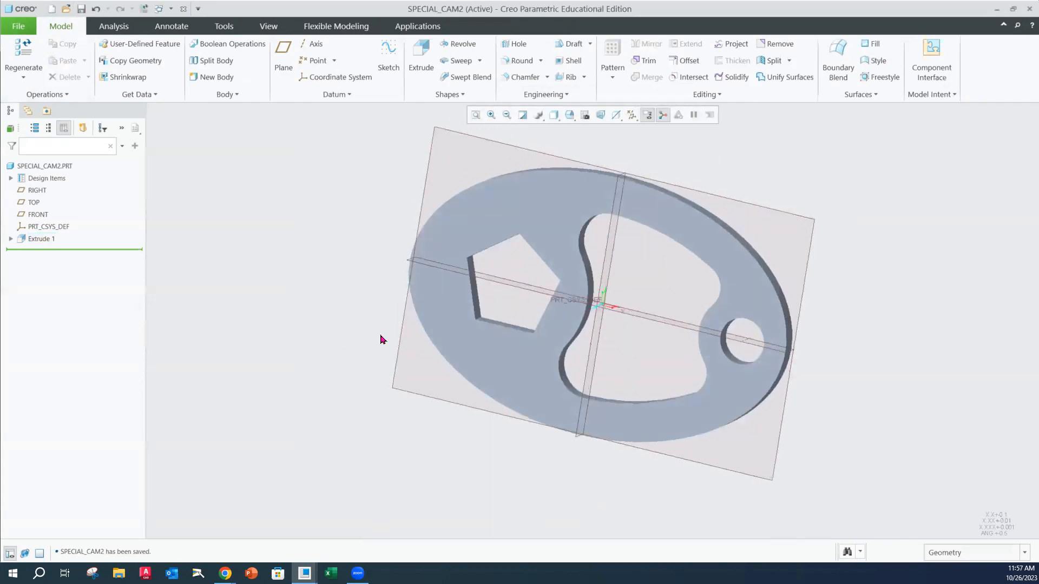
Reopen the extrusion's section sketch to review its geometry and dimensions, and exit it without edits
left_click(11, 240)
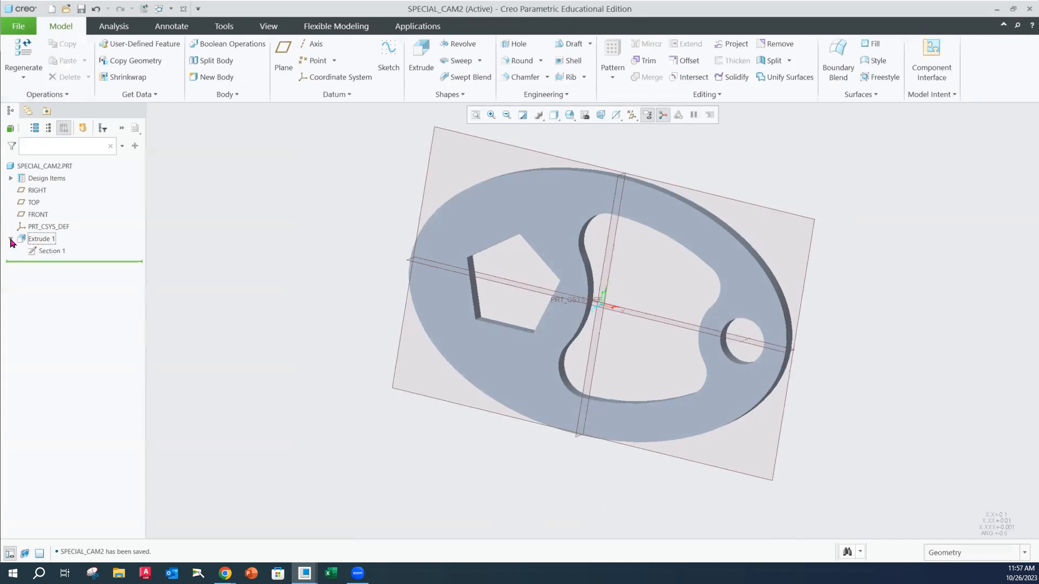
left_click(46, 252)
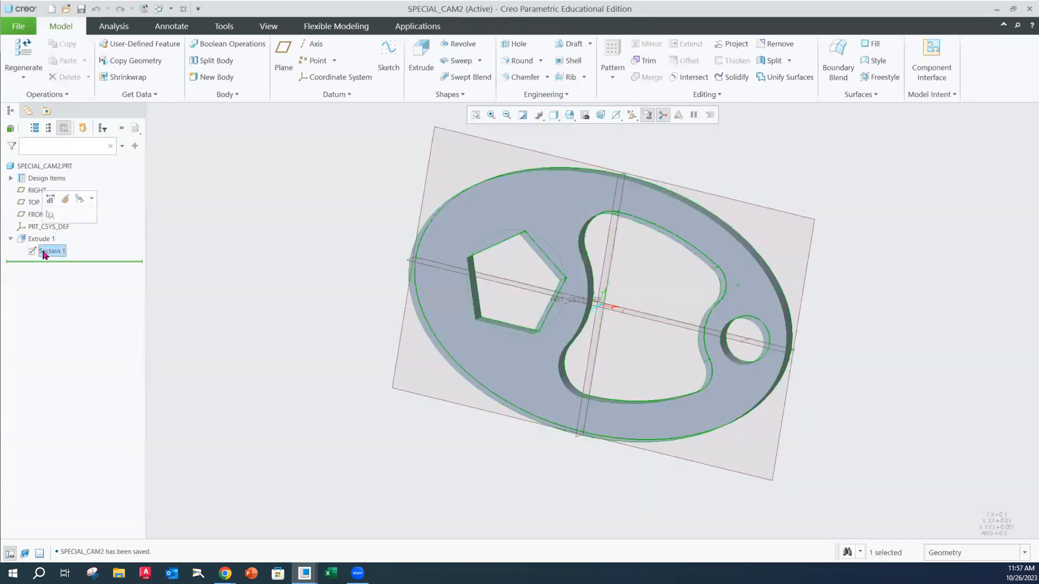
left_click(65, 199)
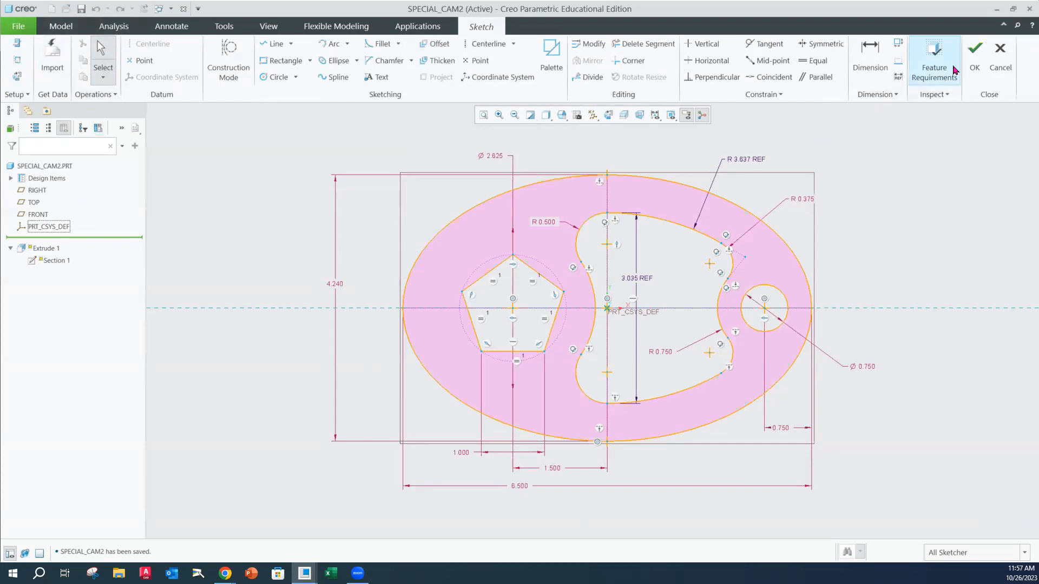
left_click(975, 54)
Save the cam part again and delete all of its old versions from disk
middle_click_drag(549, 174, 526, 189)
left_click(23, 31)
left_click(27, 89)
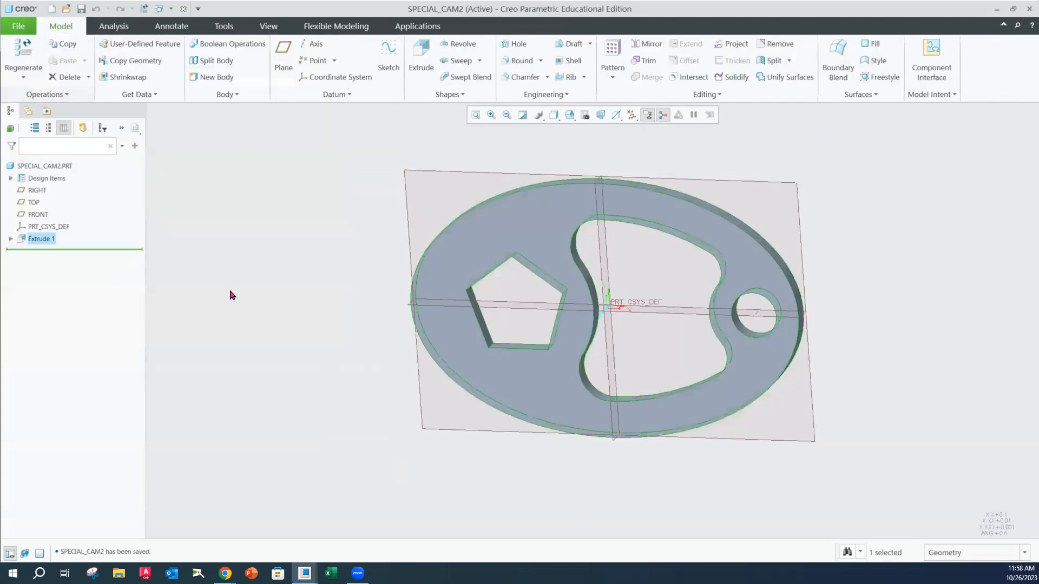
left_click(21, 28)
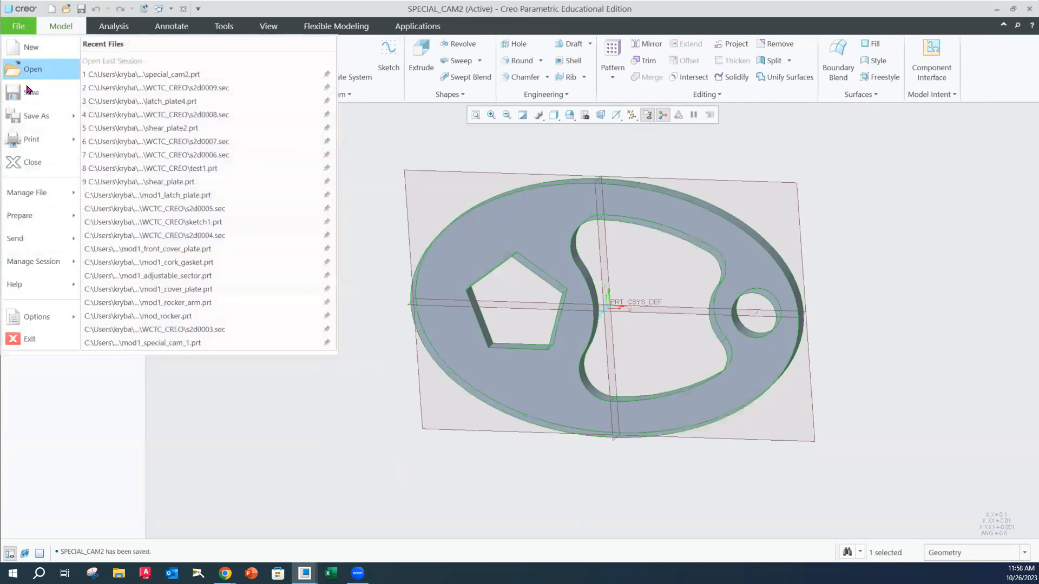
mouse_move(41, 199)
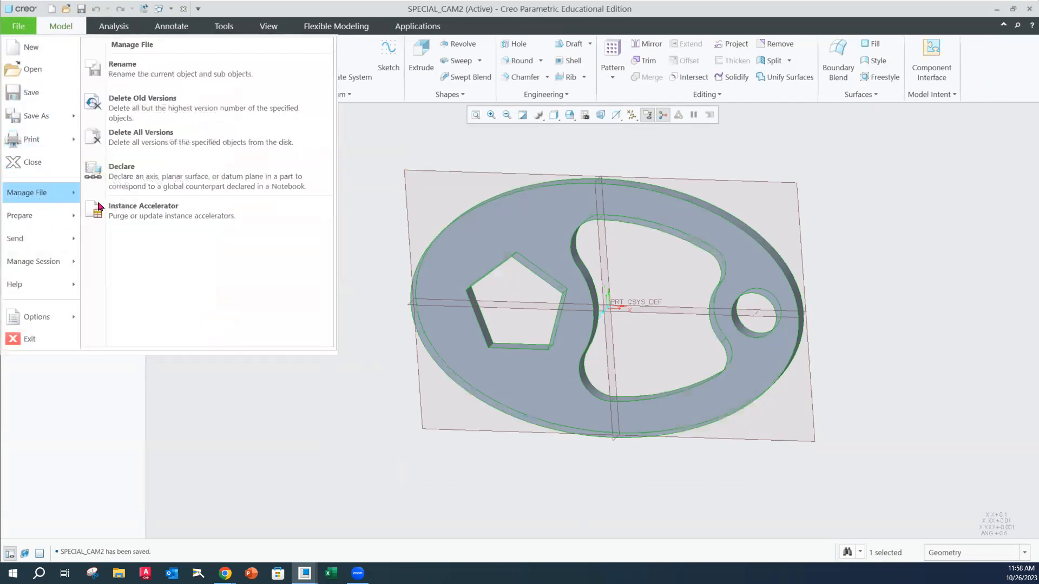
left_click(230, 119)
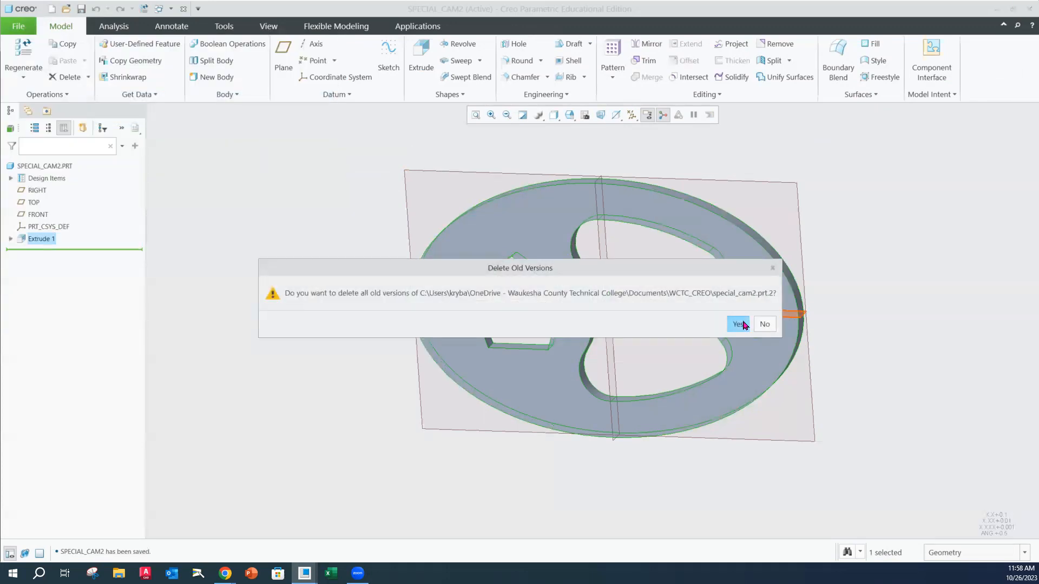
left_click(738, 324)
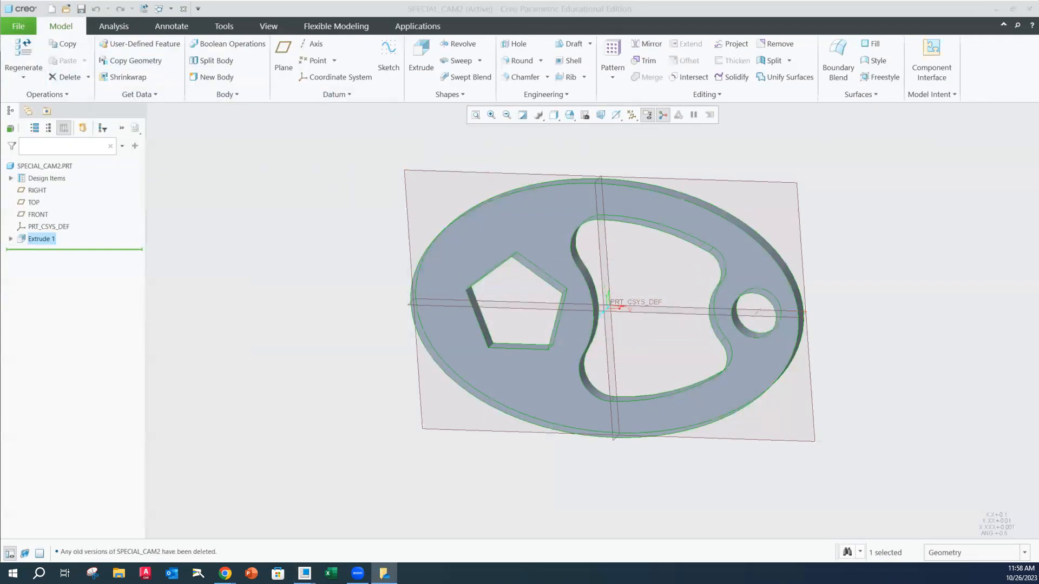
Close the cam part and erase all objects not displayed from the session
left_click(18, 26)
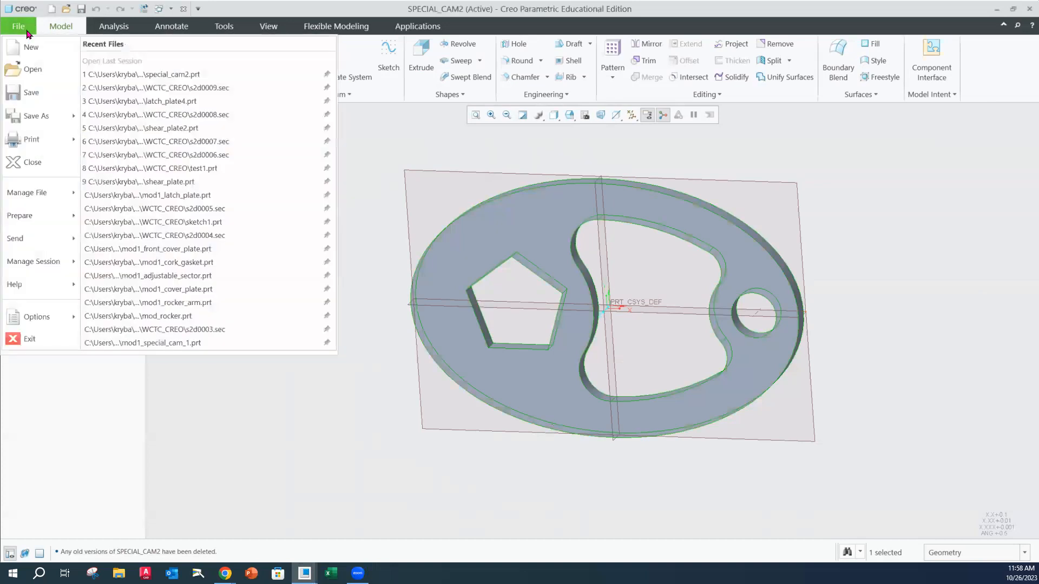
left_click(31, 163)
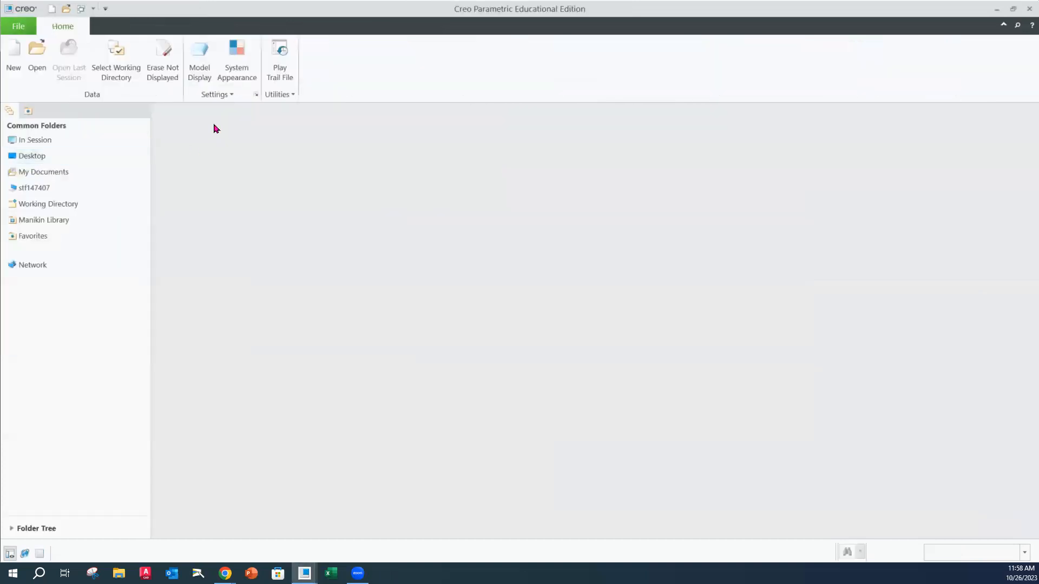
left_click(26, 26)
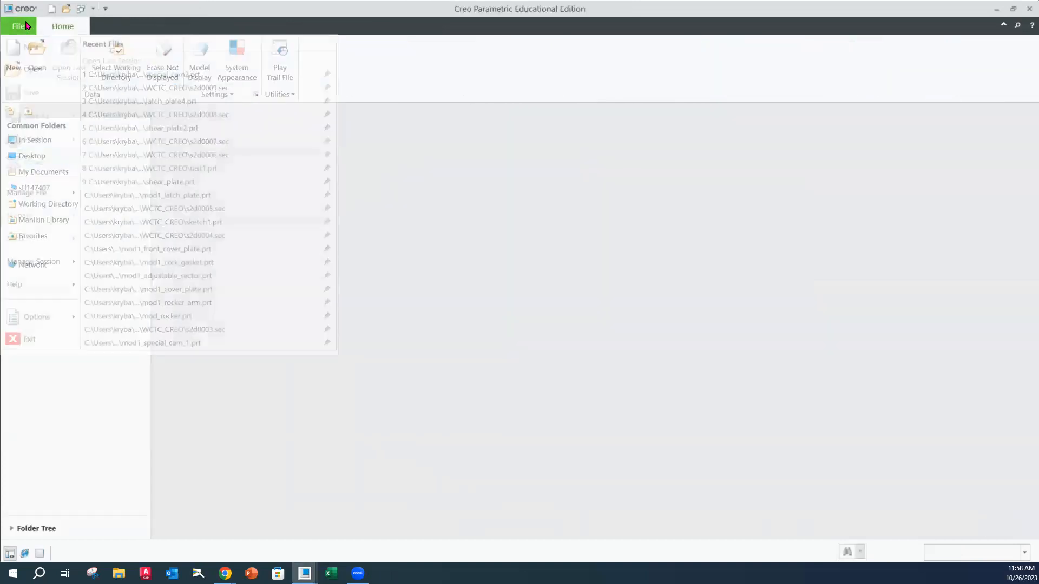
mouse_move(46, 262)
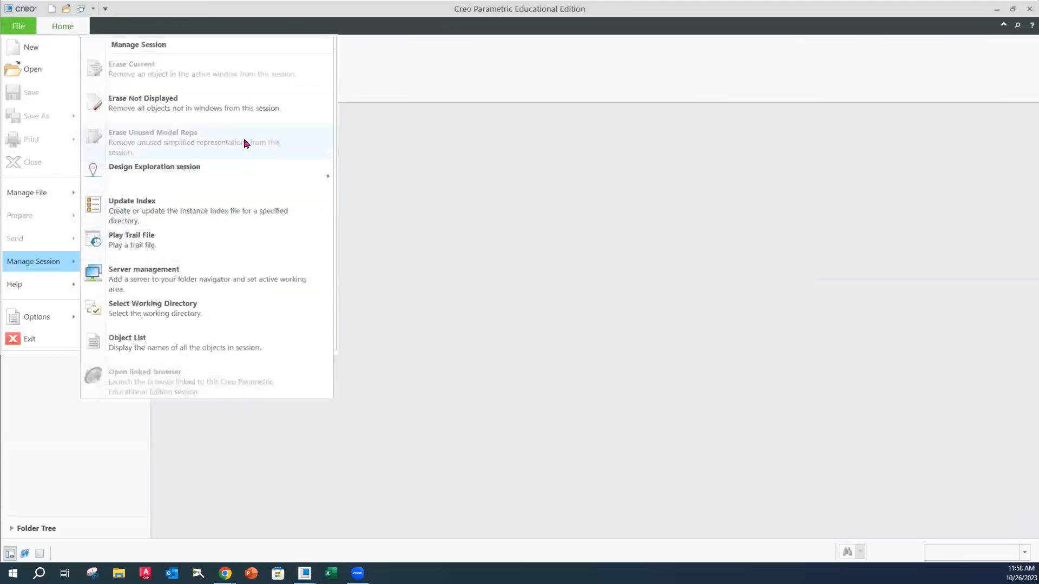
left_click(209, 114)
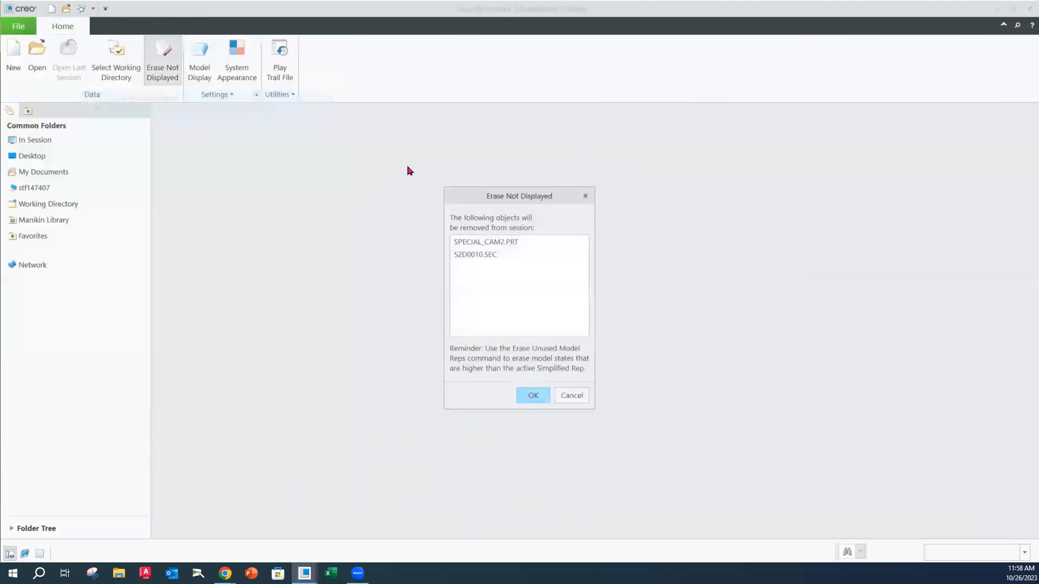
left_click(533, 395)
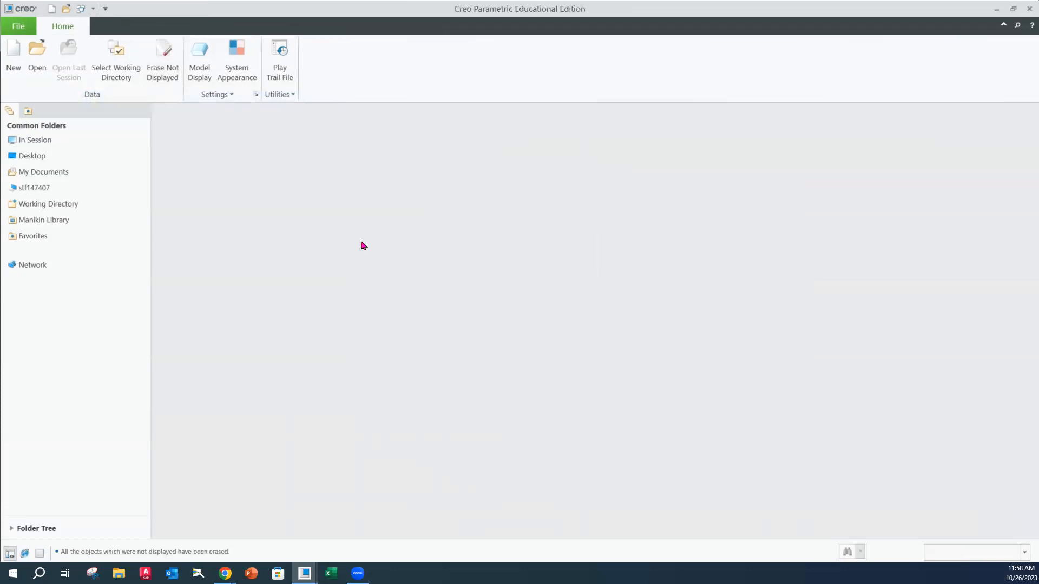